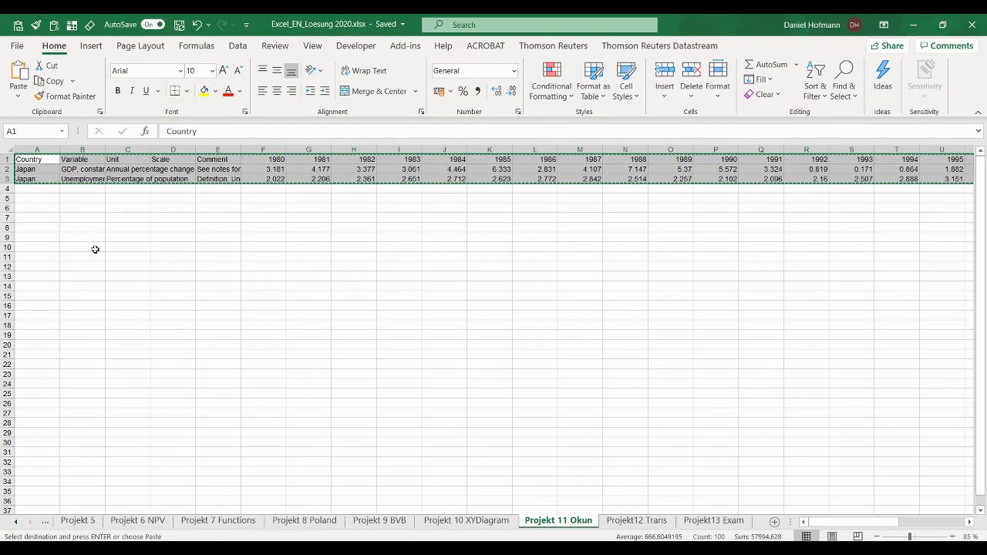
- Paste the copied Japan dataset transposed, starting at cell A5
right_click(35, 199)
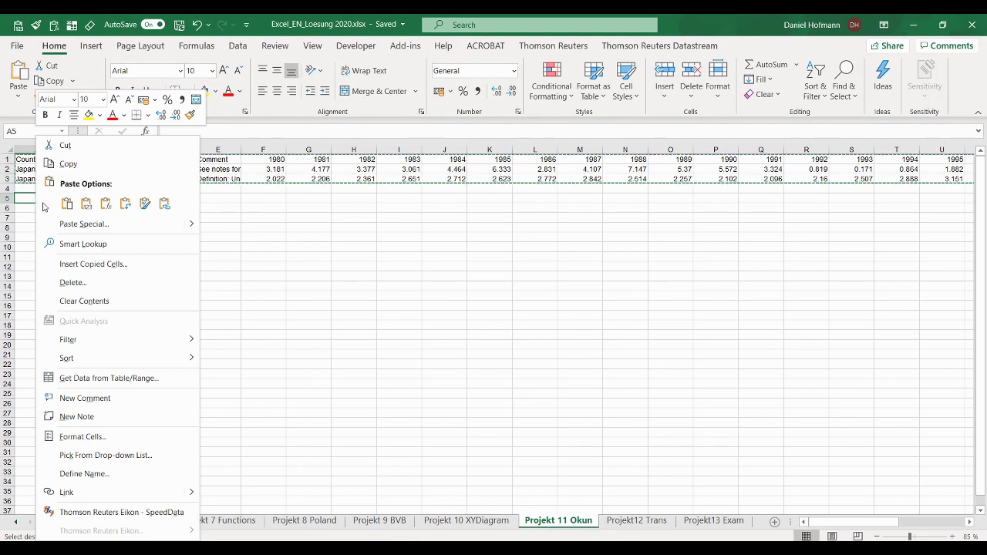
left_click(125, 203)
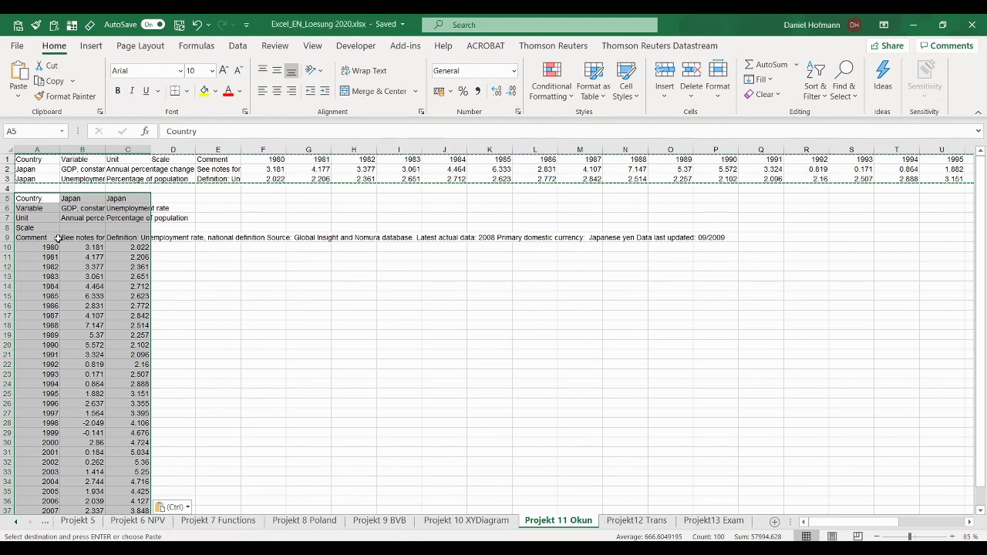
- Make the GDP variable name in B6 and its unit in B7 bold
left_click(84, 208)
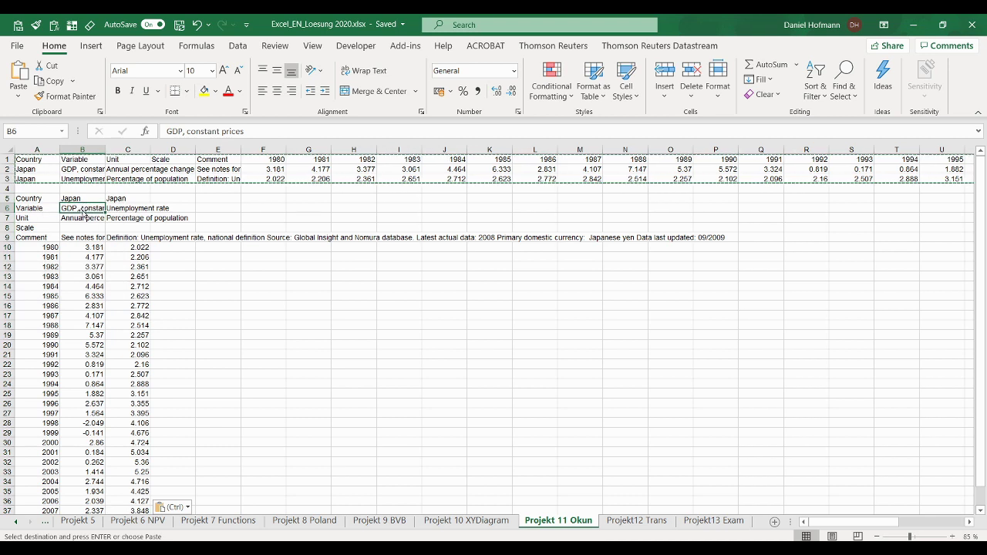
left_click(117, 90)
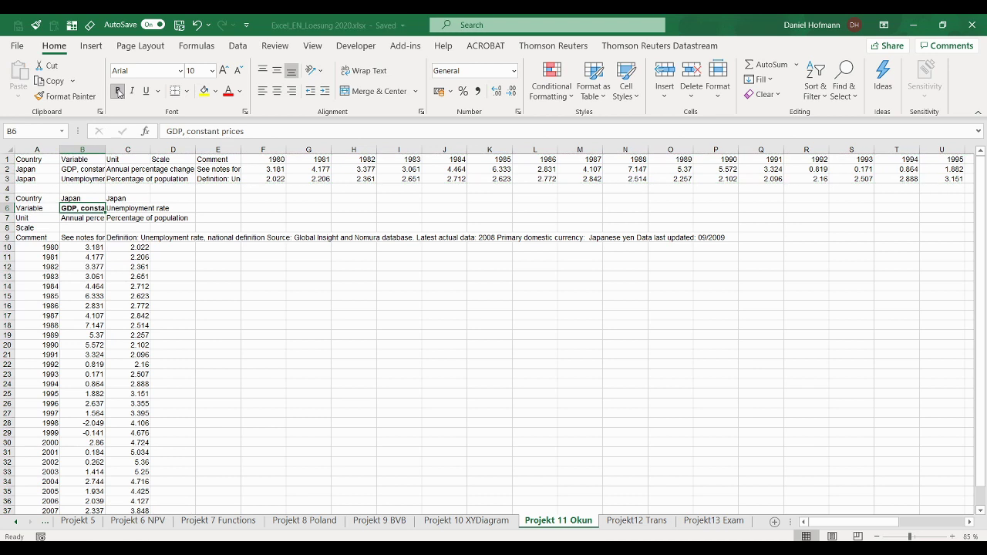
left_click(75, 217)
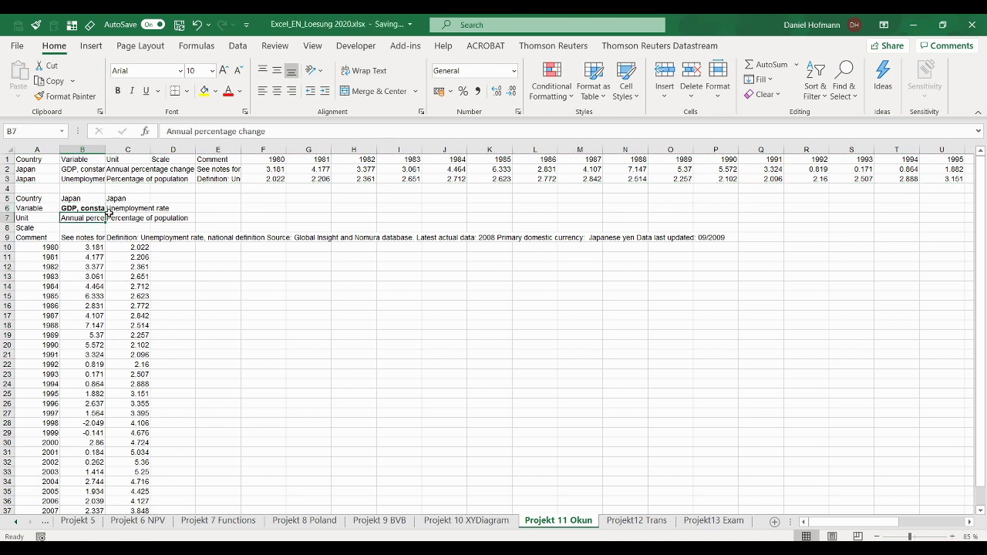
left_click(118, 90)
- Examine the transposed GDP change values in column B from 1980 through 2008
left_click(72, 250)
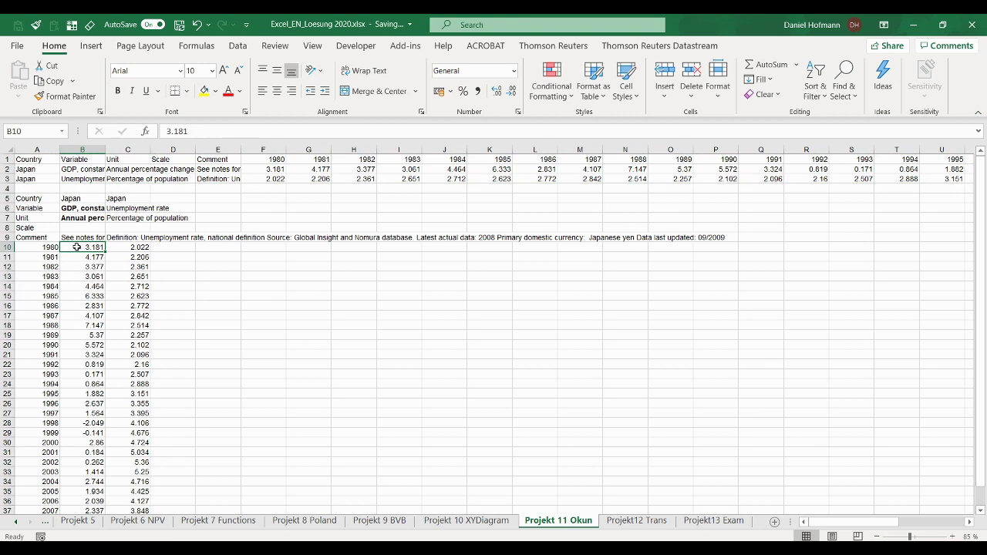
left_click(75, 421)
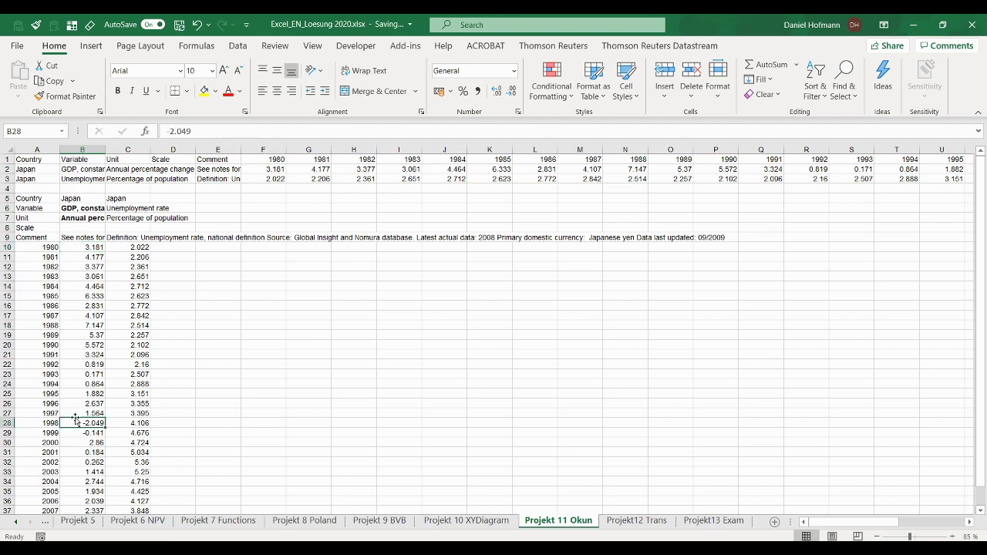
left_click(75, 492)
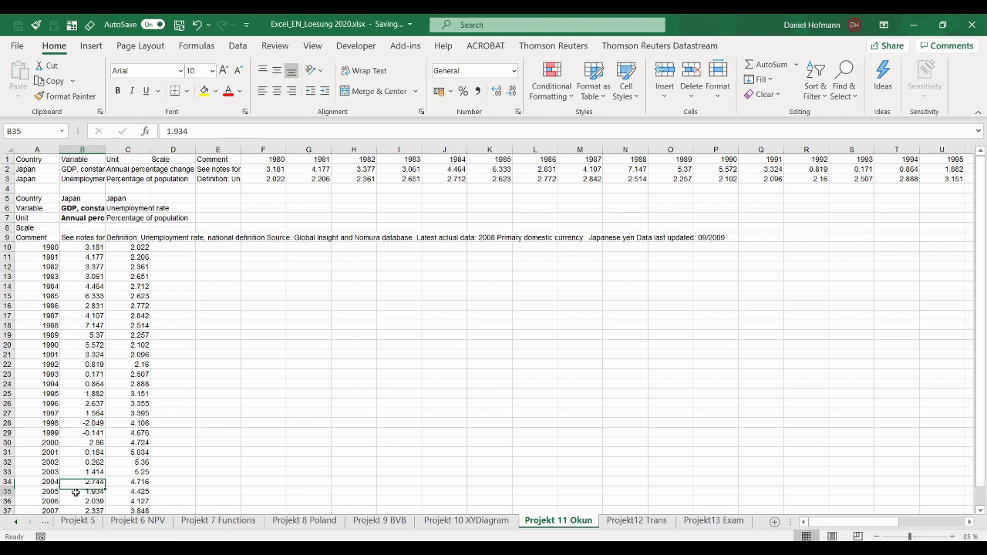
left_click(77, 501)
scroll(80, 469, "down", 4)
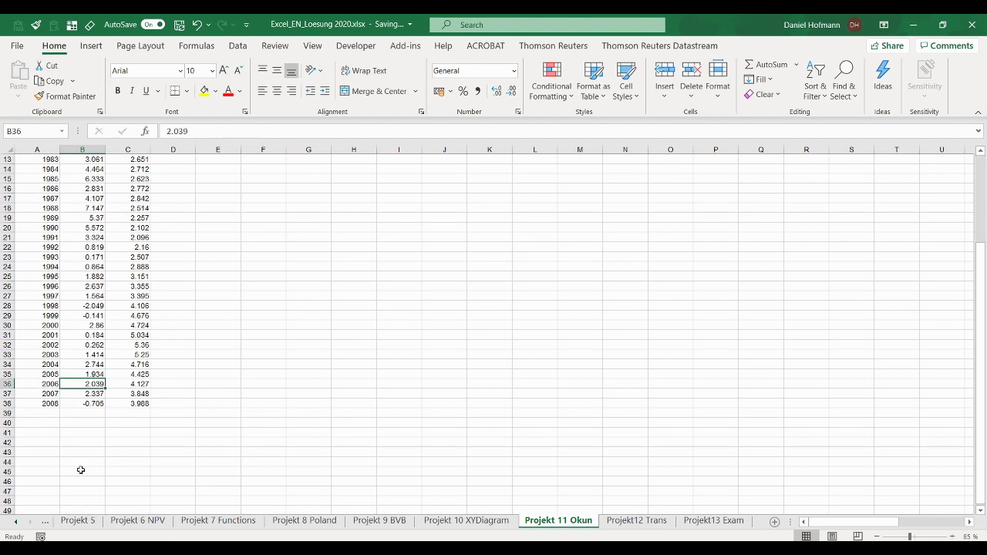
scroll(73, 406, "up", 2)
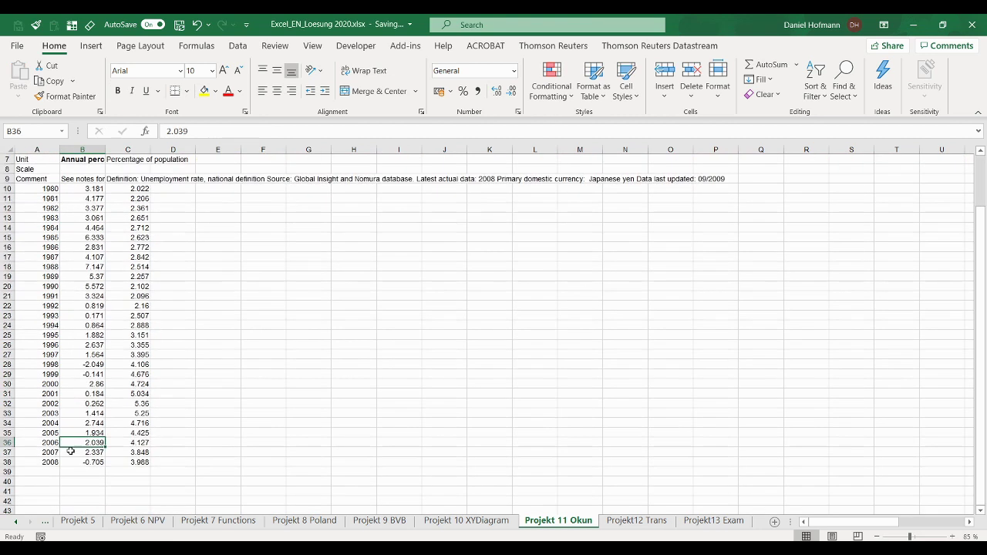
left_click(74, 461)
scroll(74, 461, "up", 2)
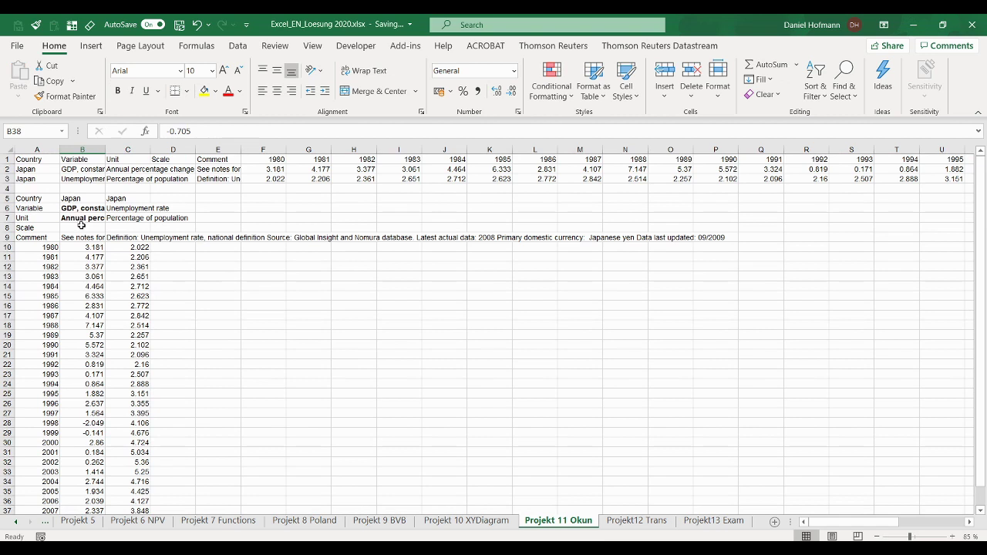
- Label the GDP column with X in B8, formatted bold and centered with a yellow fill
left_click(82, 226)
type("X")
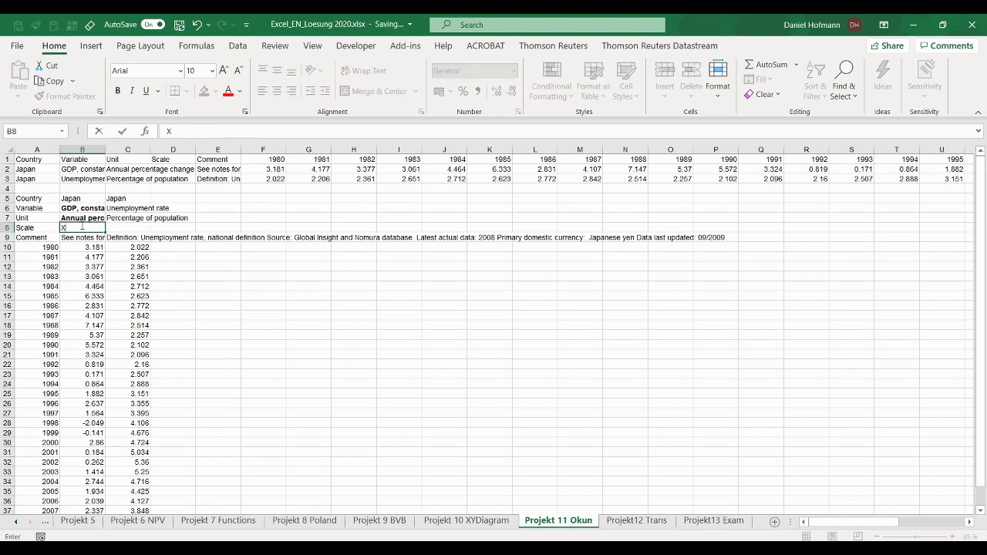
key("ctrl+Return")
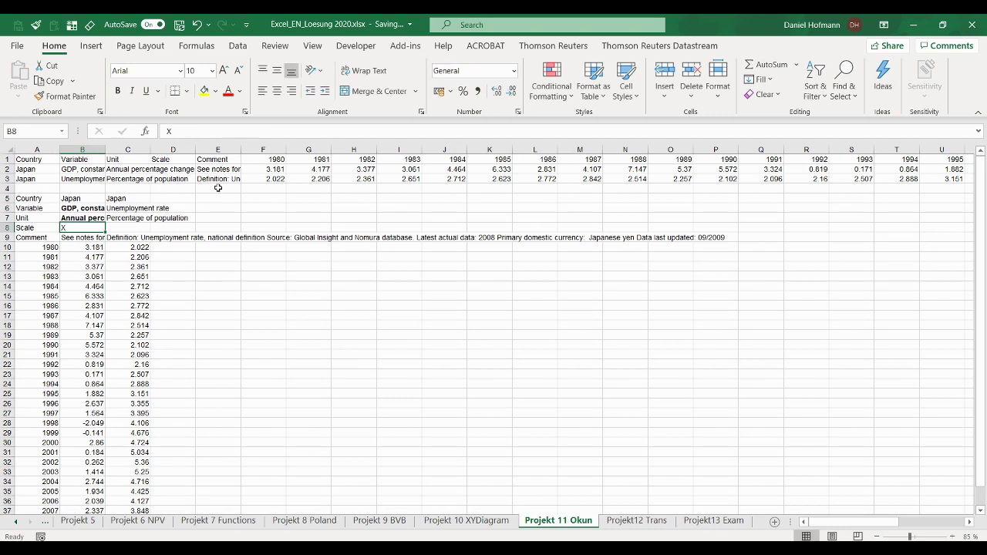
left_click(204, 91)
left_click(117, 91)
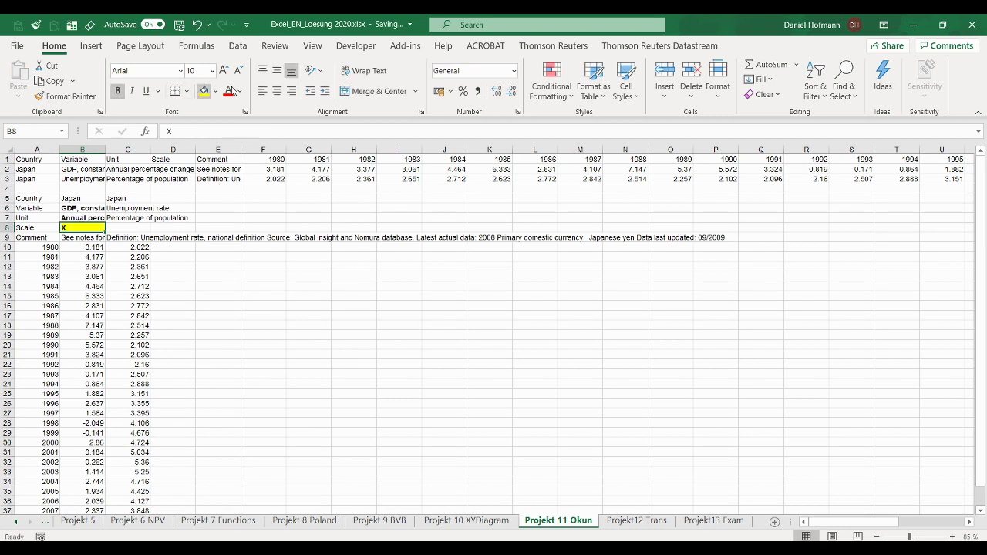
left_click(278, 91)
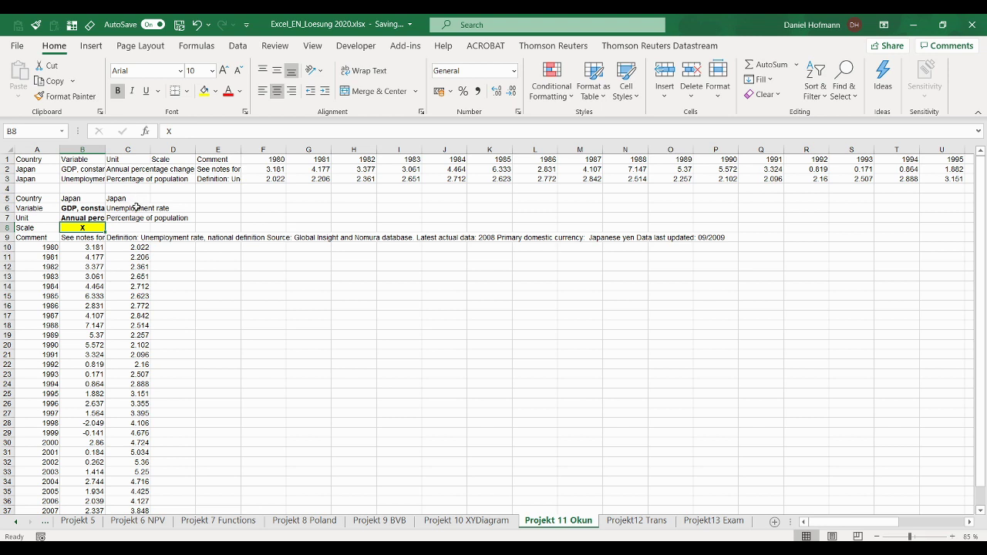
- Calculate the 1981 change in the unemployment rate in D11 with the formula =C11-C10
left_click_drag(135, 208, 136, 219)
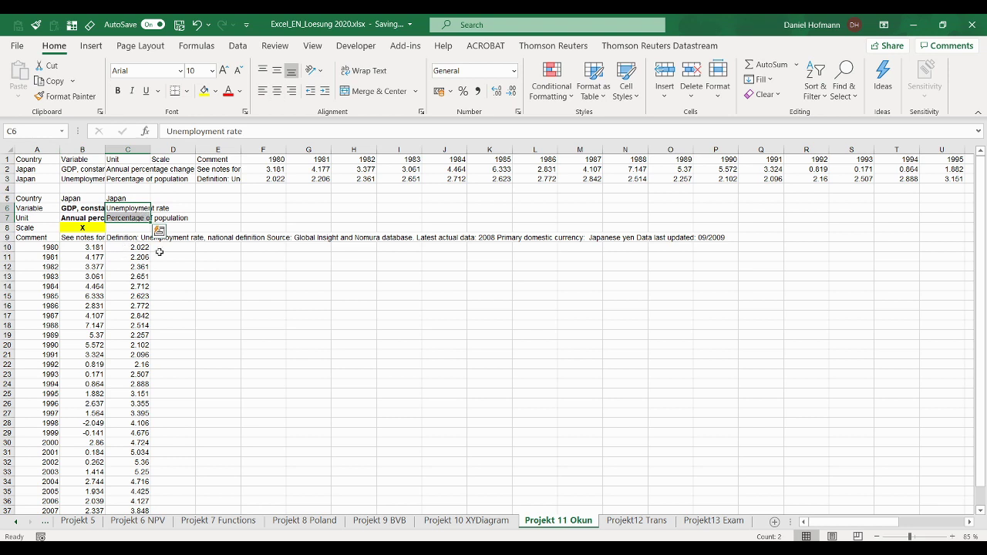
left_click(185, 248)
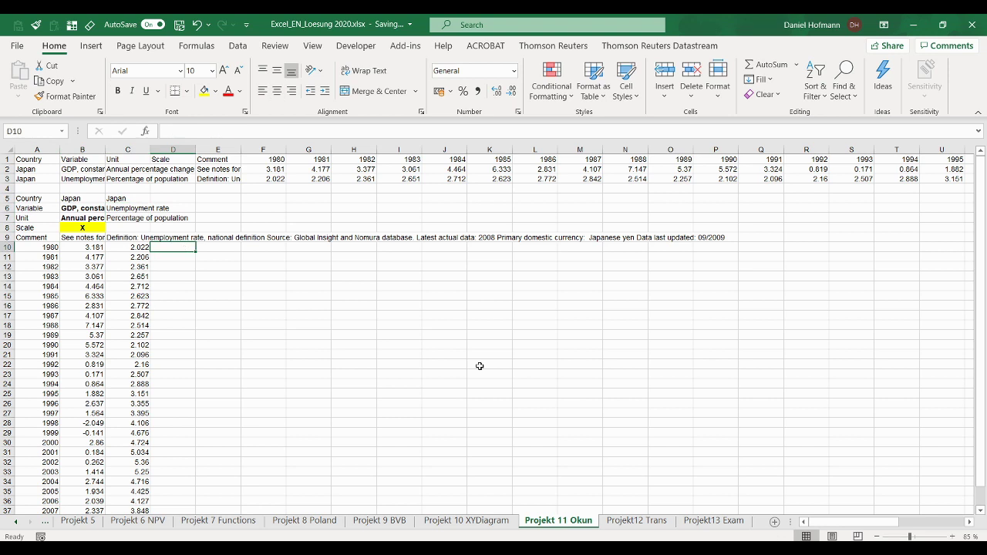
left_click(953, 536)
left_click(952, 536)
left_click(952, 536)
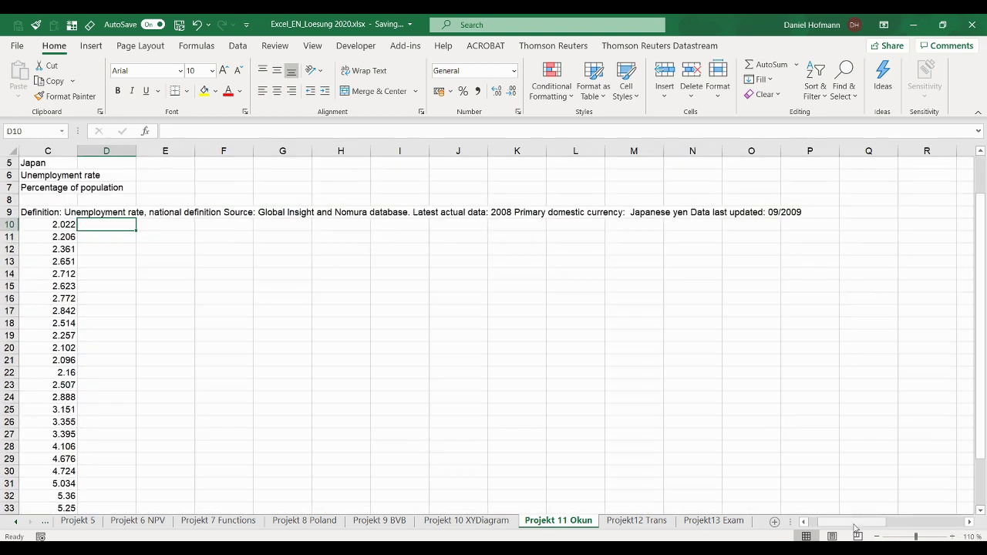
left_click_drag(855, 524, 842, 524)
scroll(209, 260, "up", 2)
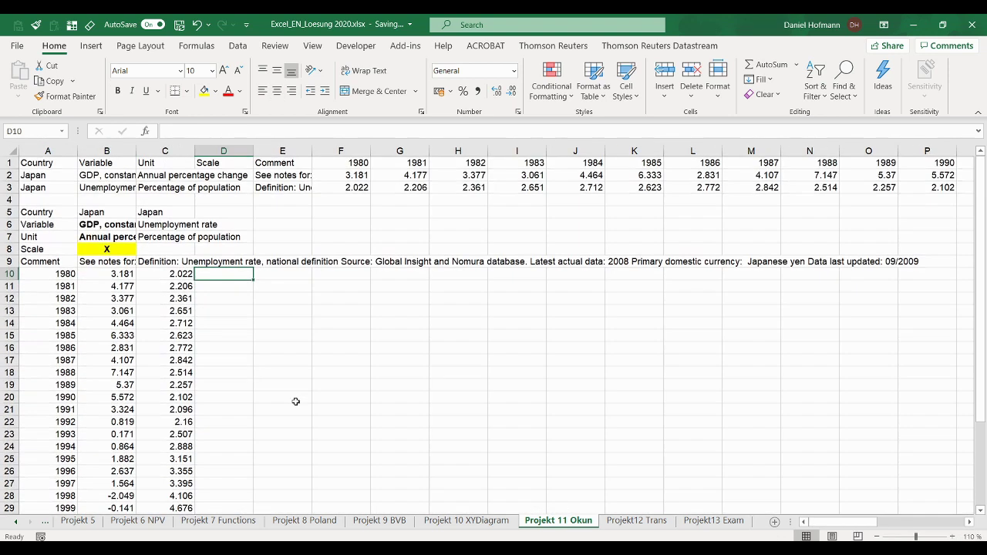
key("Down")
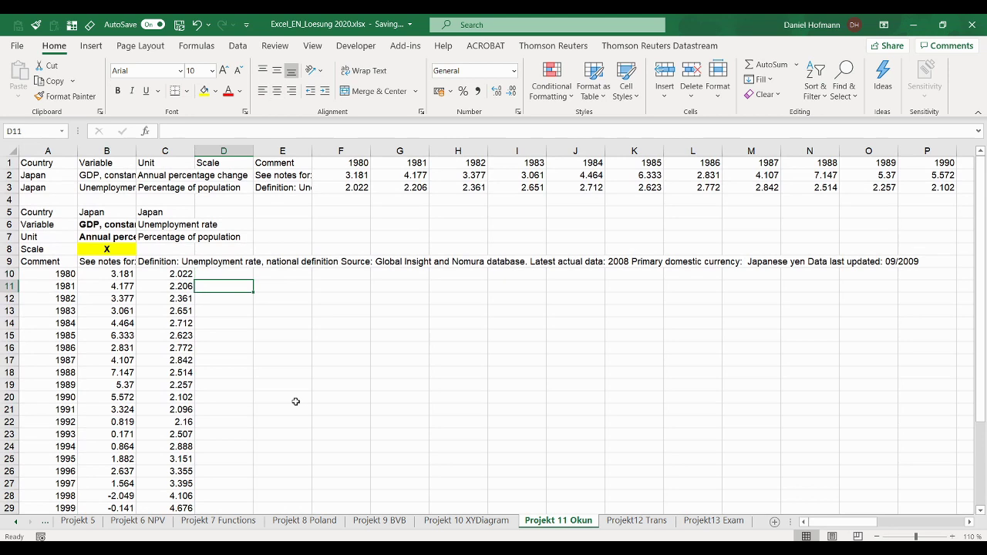
type("=")
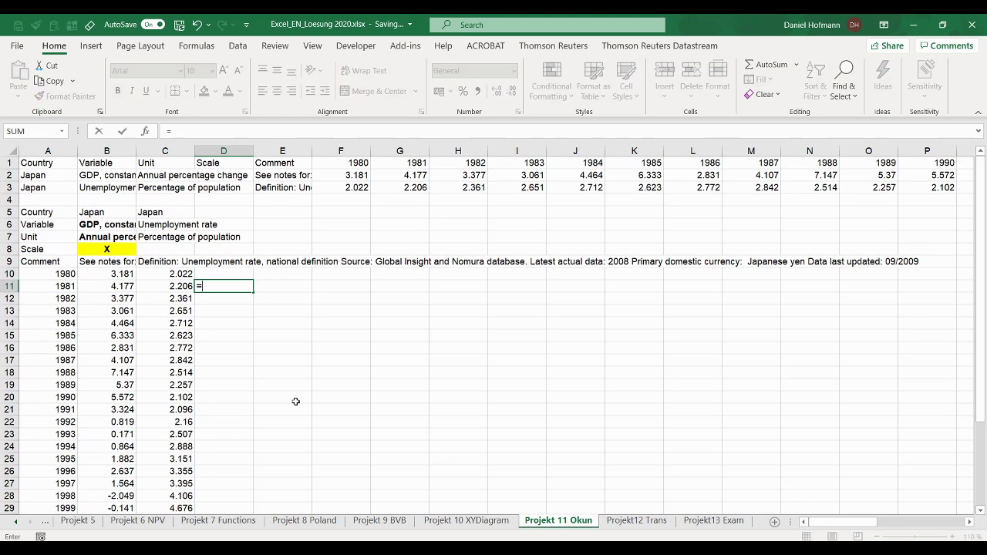
left_click(159, 285)
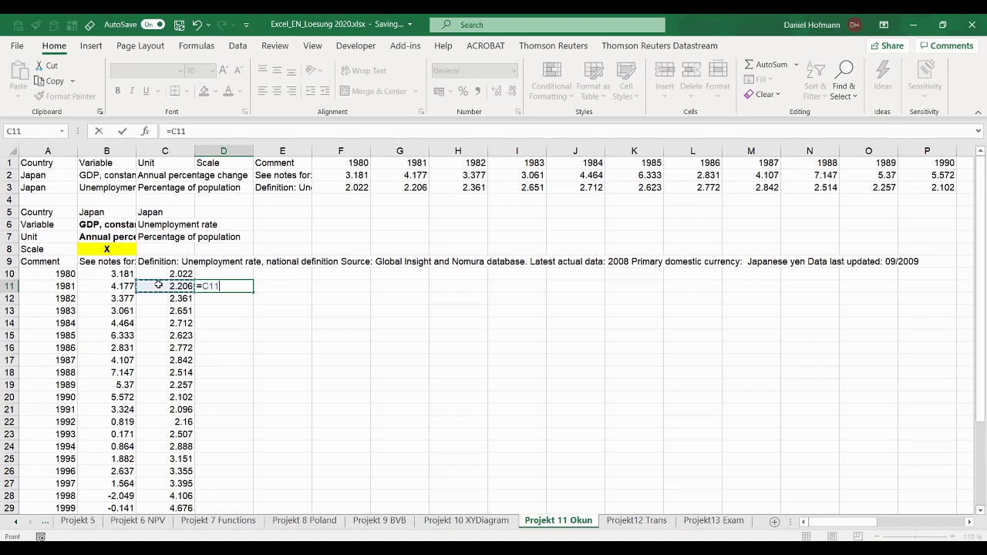
type("-")
left_click(163, 274)
key("Return")
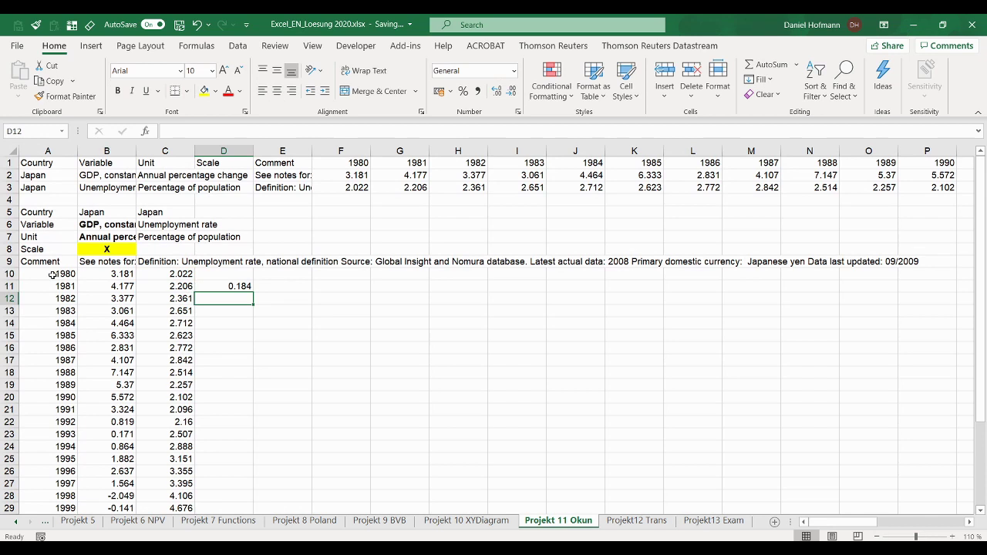
- Fill D11 with yellow and copy its formula down column D for the remaining years
left_click(206, 285)
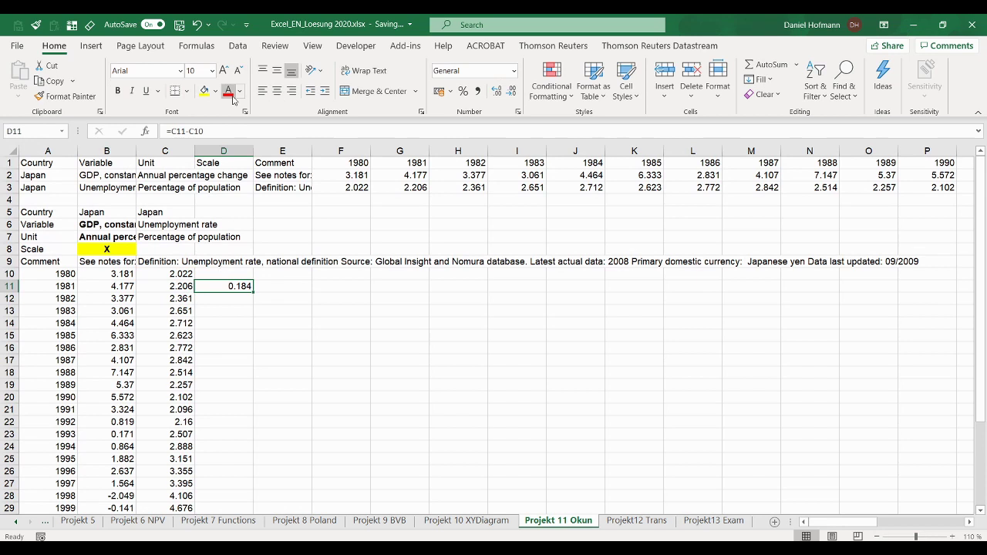
left_click(205, 95)
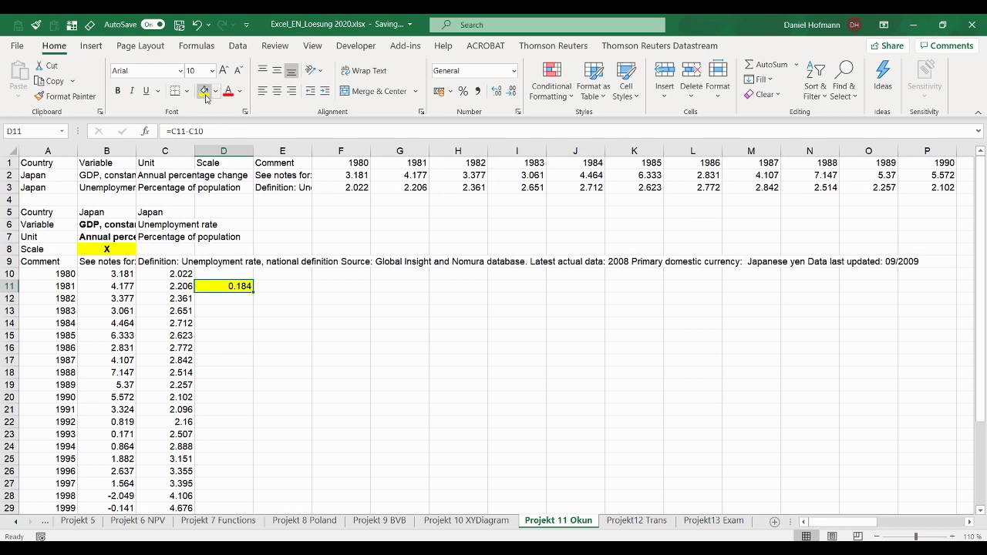
double_click(254, 290)
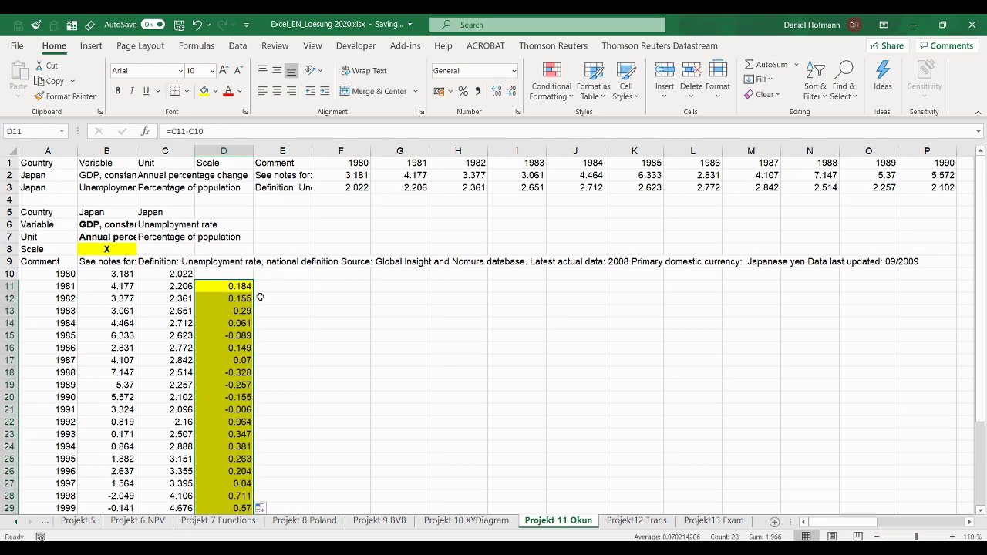
scroll(232, 307, "down", 6)
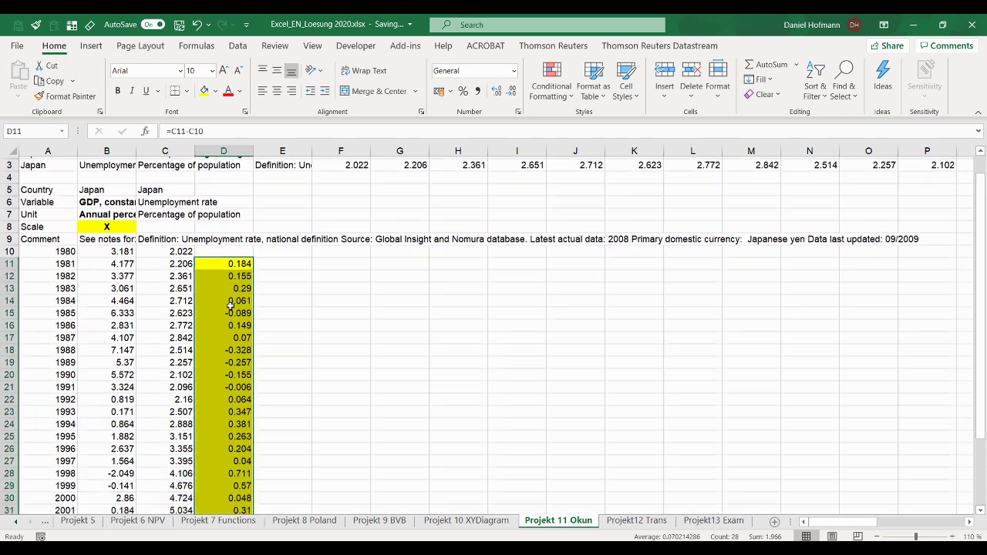
scroll(231, 385, "up", 6)
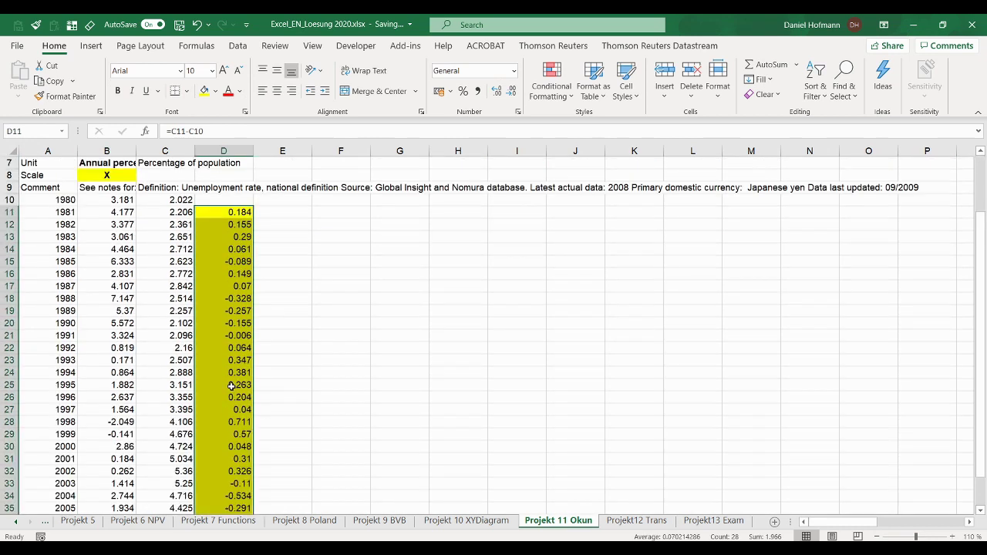
- Label the unemployment change column with Y in D8, formatted bold and centered with a yellow fill
left_click(222, 250)
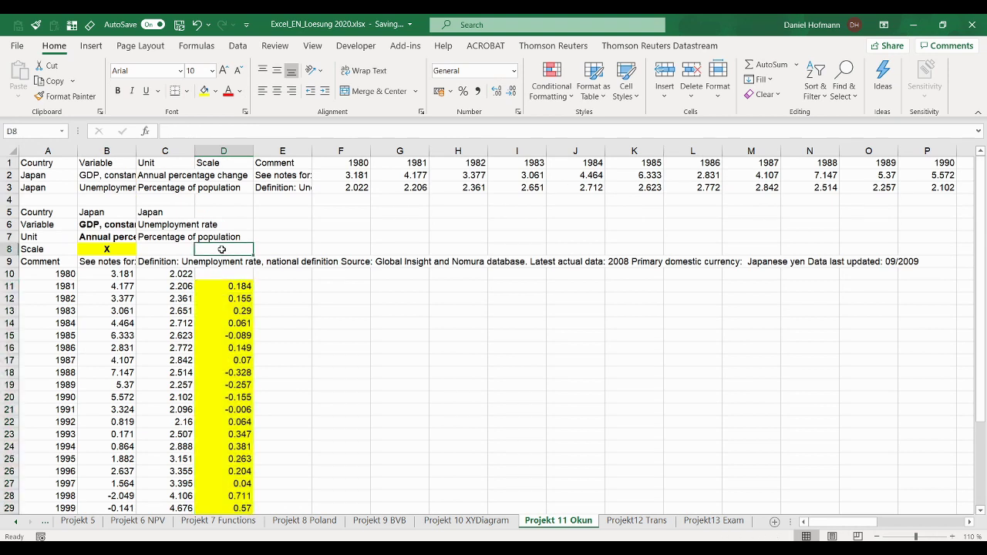
type("Y")
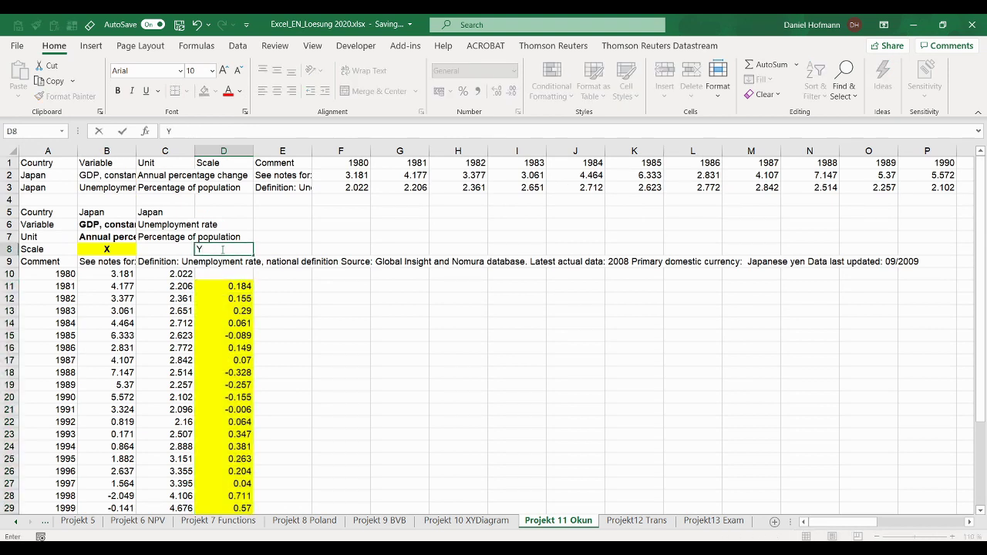
key("ctrl+Return")
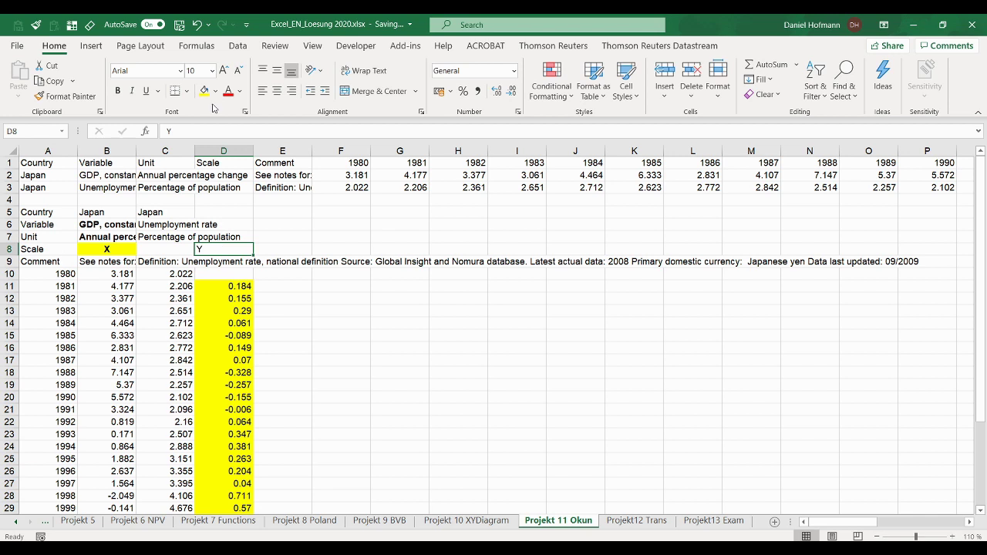
left_click(205, 90)
left_click(117, 91)
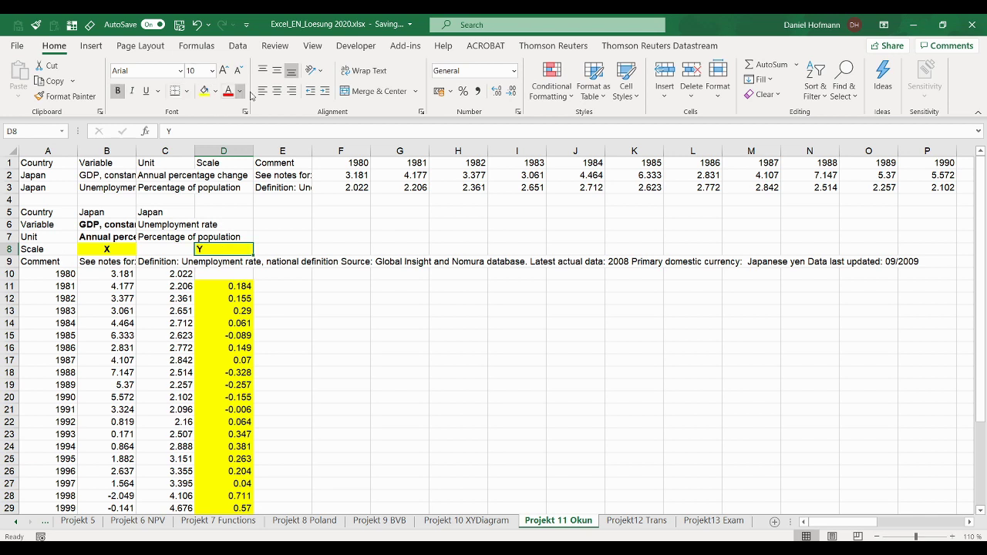
left_click(277, 90)
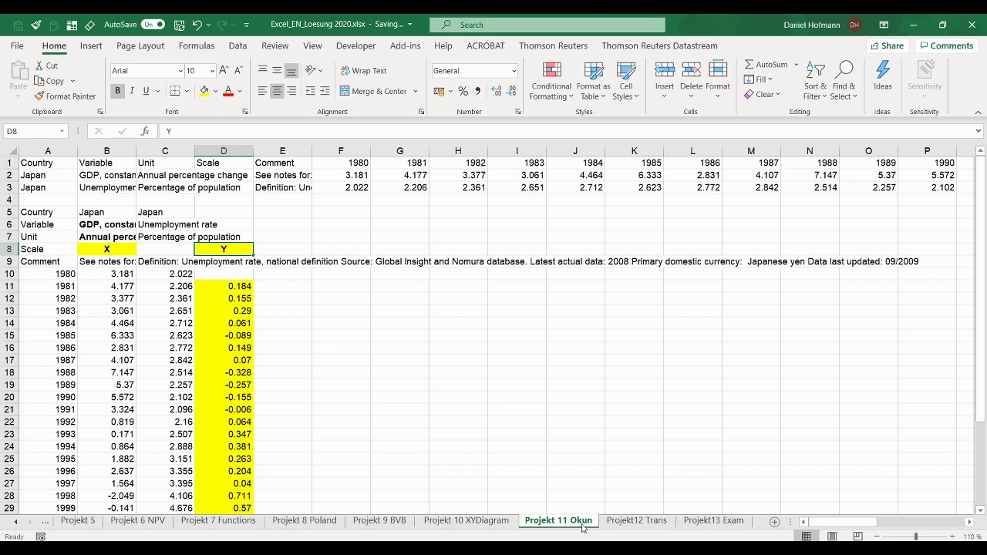
- Read the Okun's Law project tasks in the PowerPoint slide show and switch back to the Excel workbook
left_click(647, 506)
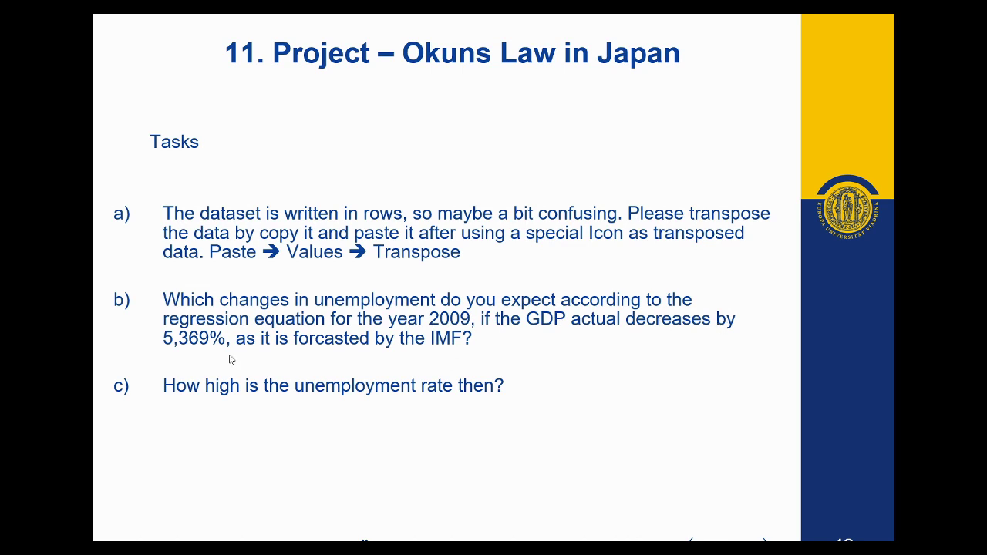
key("alt+Tab")
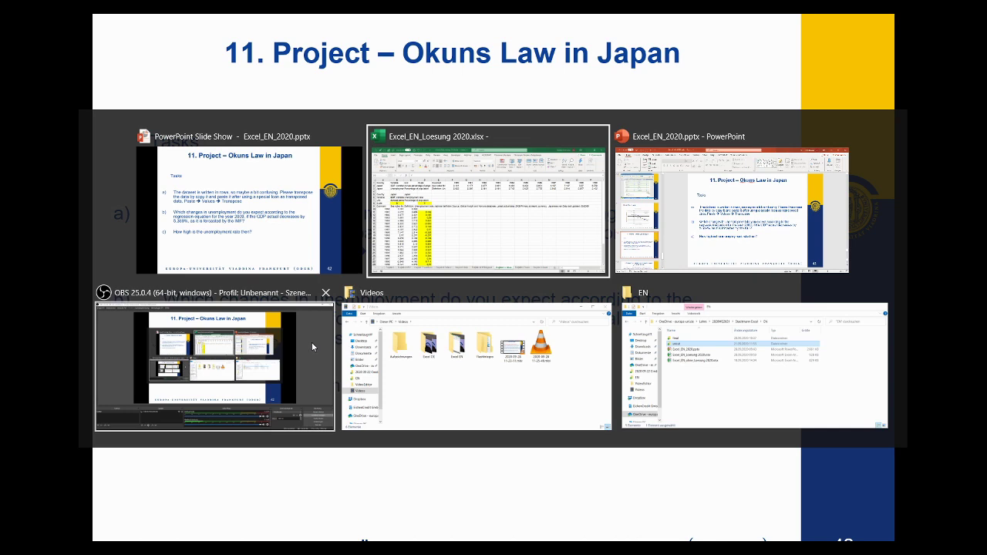
- Below the yearly data, enter the forecast year 2009 in A43 and its GDP change 5.369 in B43
scroll(305, 304, "down", 4)
scroll(306, 304, "down", 3)
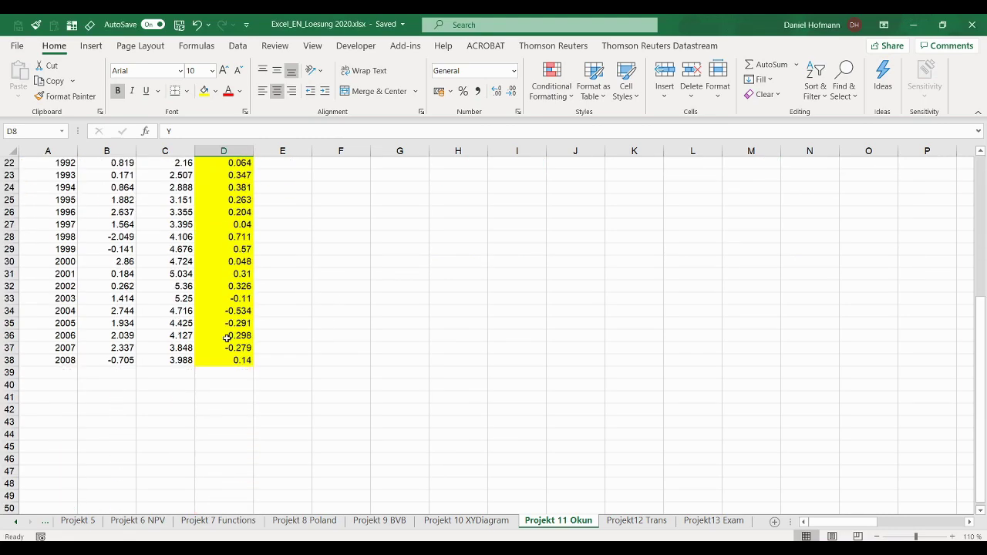
left_click(111, 384)
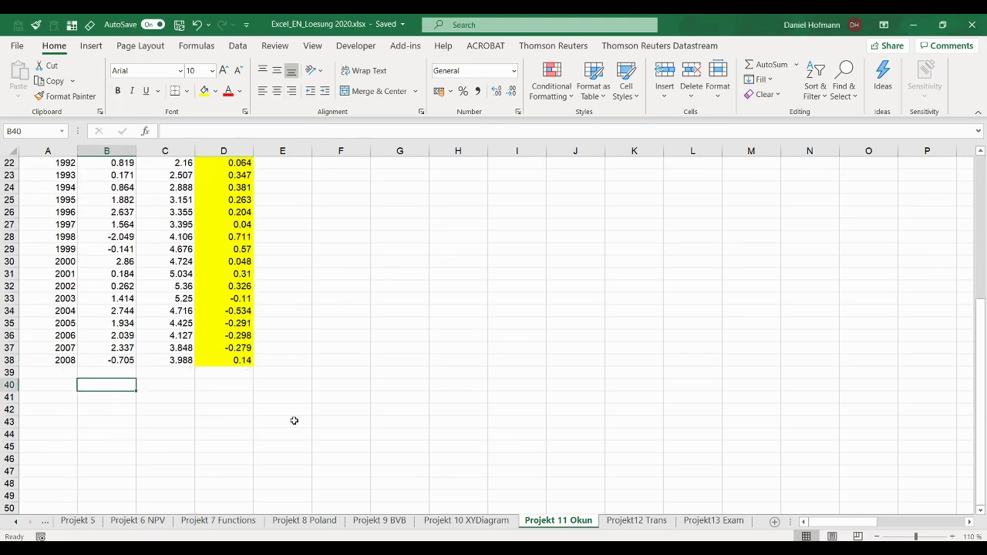
key("Left")
key("Down")
key("Down")
key("Down")
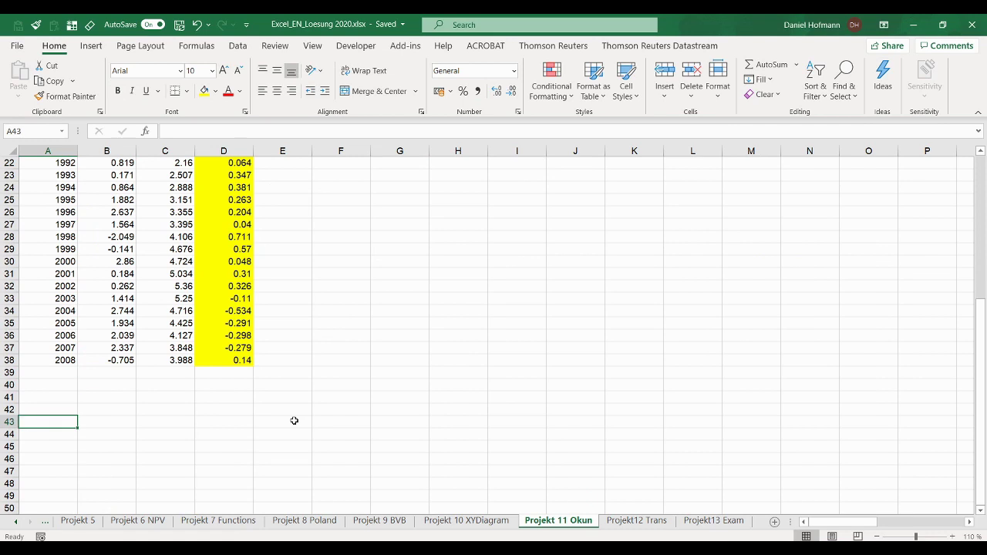
type("2009")
key("Tab")
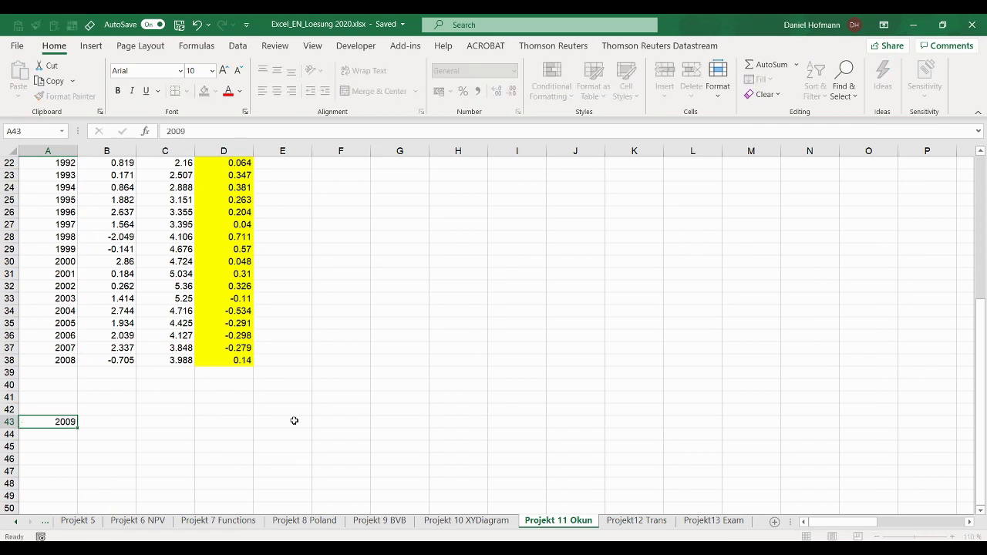
type("5")
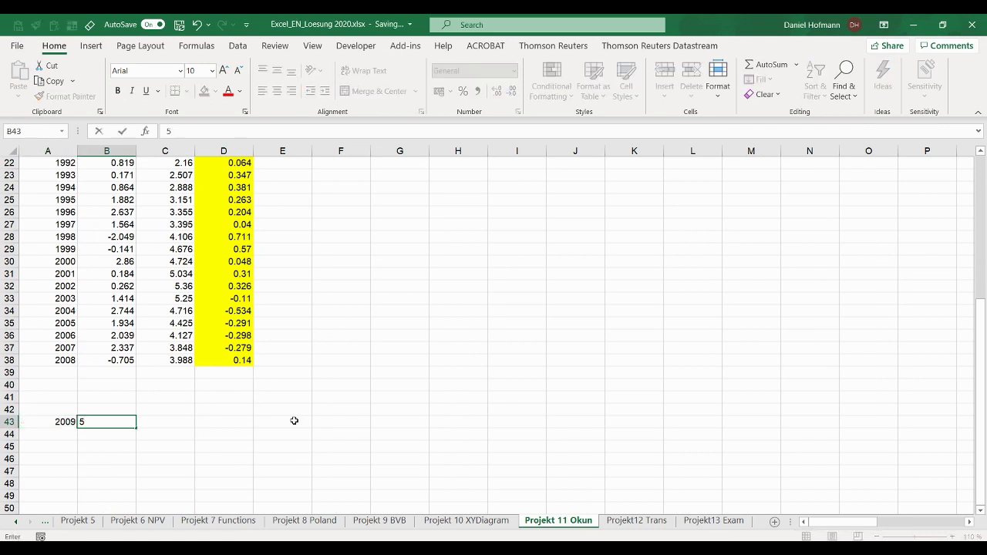
type(".369")
key("Return")
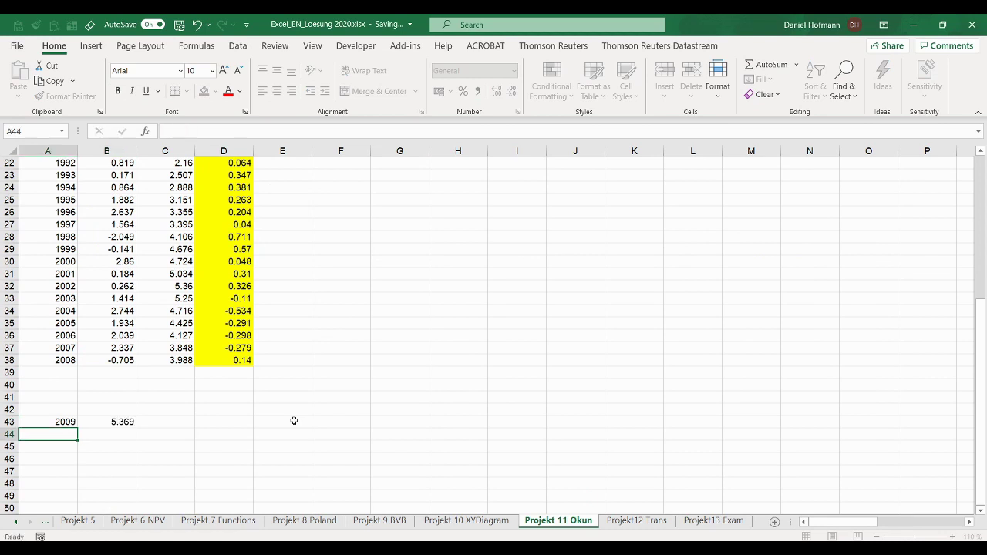
- Mark the unknown 2009 unemployment change in D43 with the placeholder "??? b"
key("Up")
key("Right")
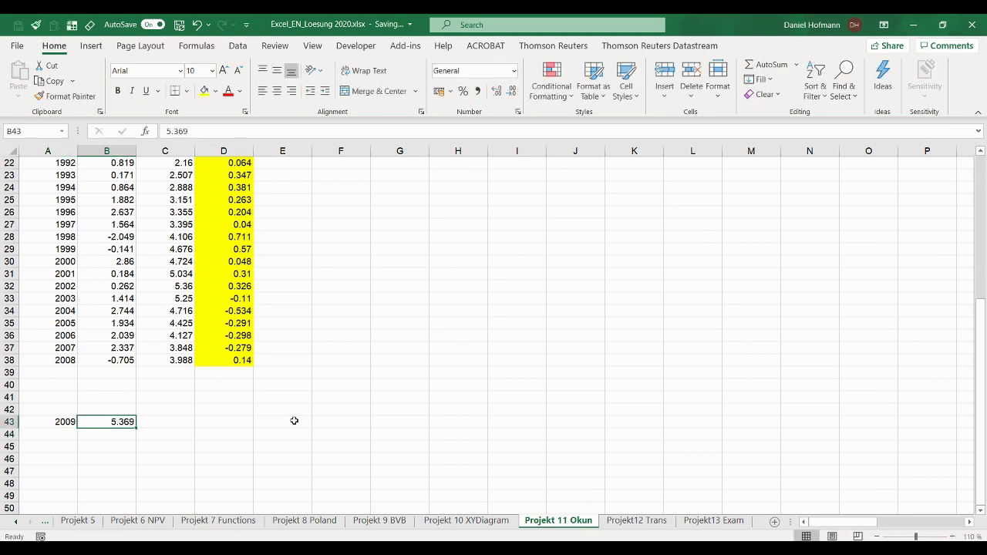
key("Right")
key("Right")
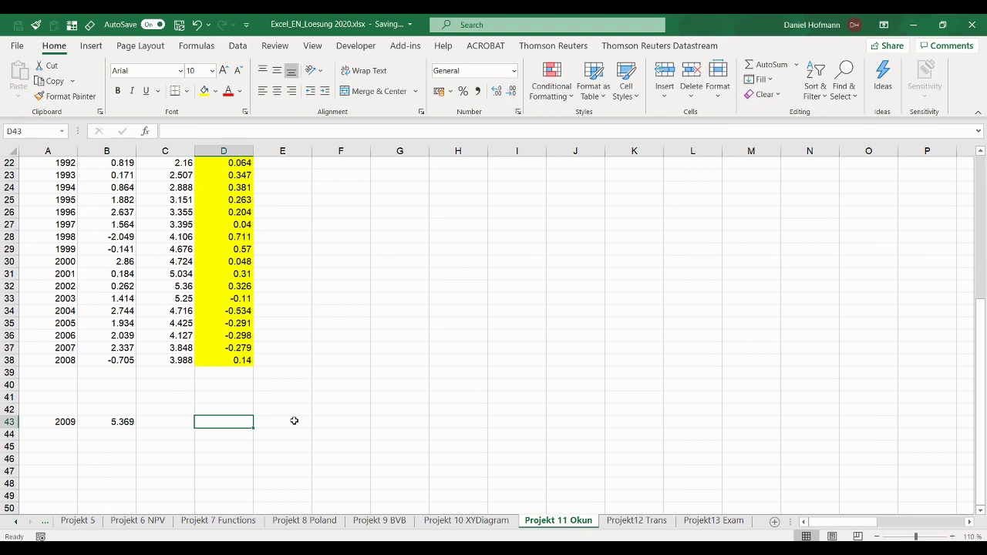
type("???")
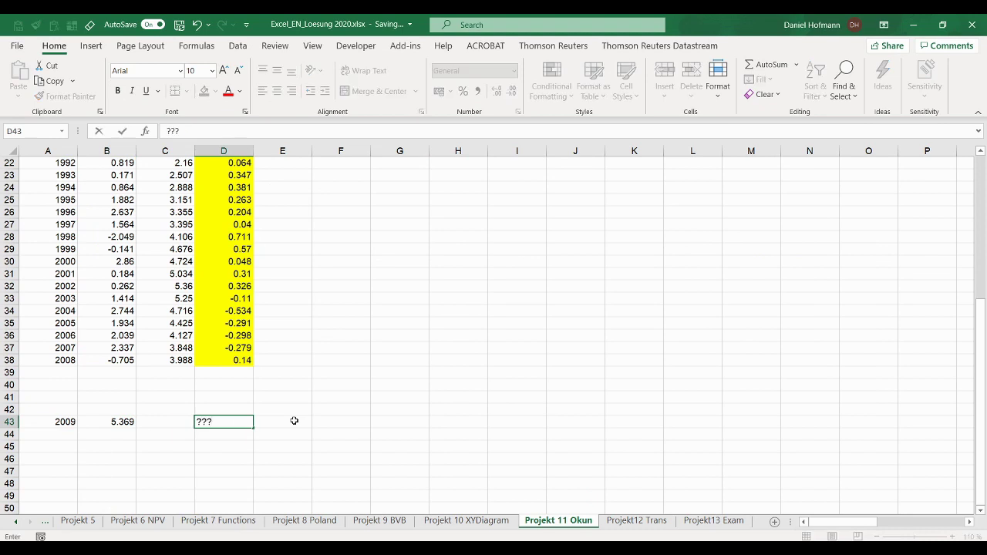
type(" B)")
key("BackSpace")
type("b")
key("Return")
key("Up")
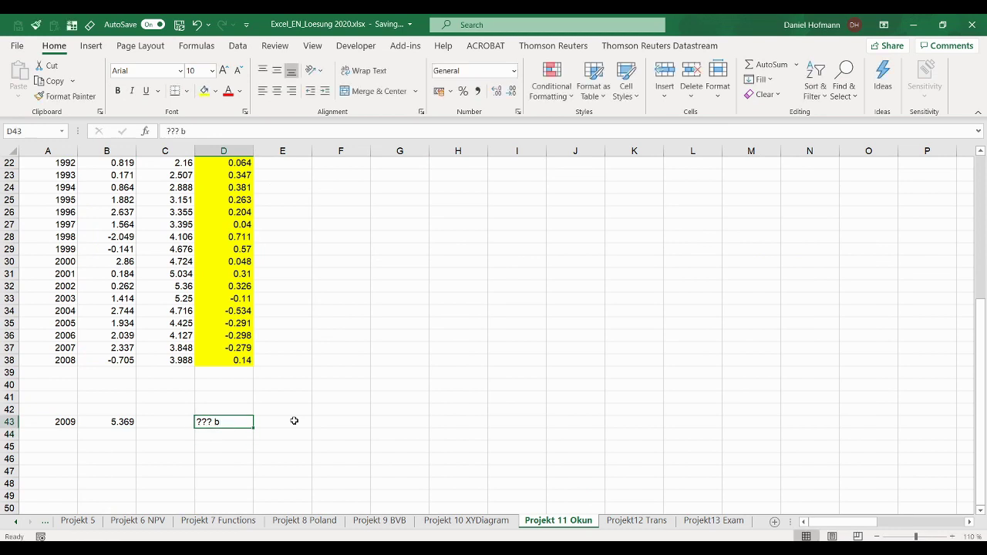
- Mark the unknown 2009 unemployment rate in C43 with the placeholder "??? C"
key("Left")
type("???")
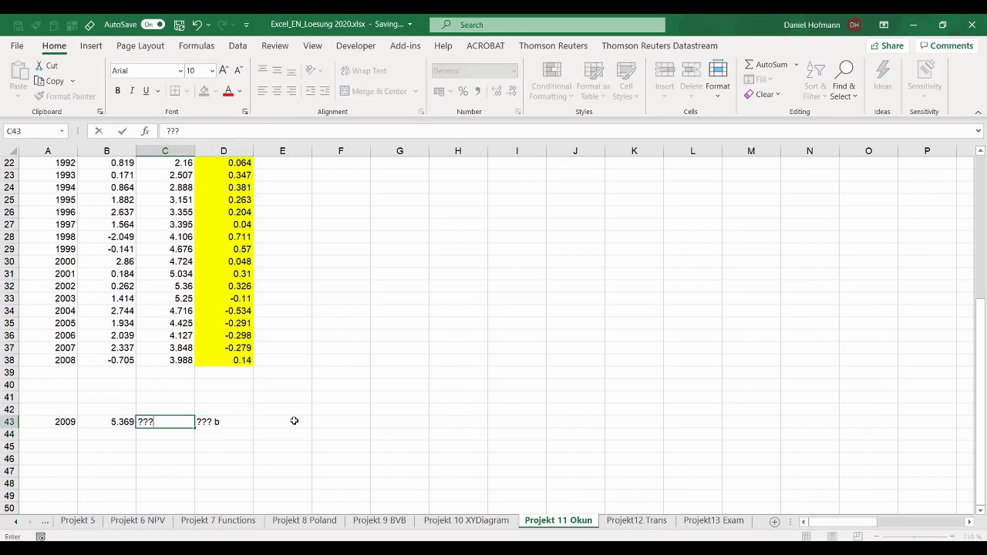
type(" C")
key("Return")
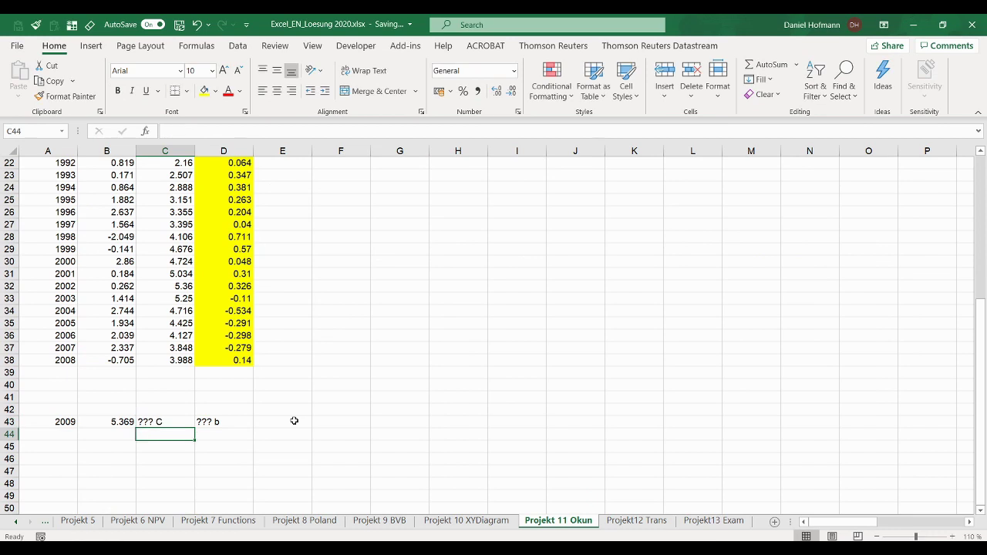
- Capitalize the task letter in the D43 placeholder so it reads "??? B"
key("Up")
key("Right")
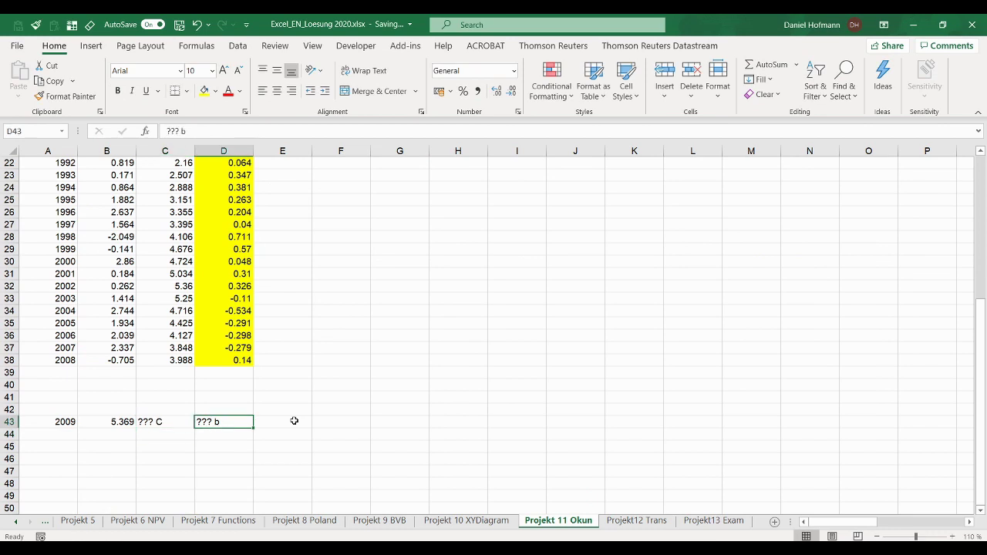
key("F2")
key("BackSpace")
type("B")
key("Return")
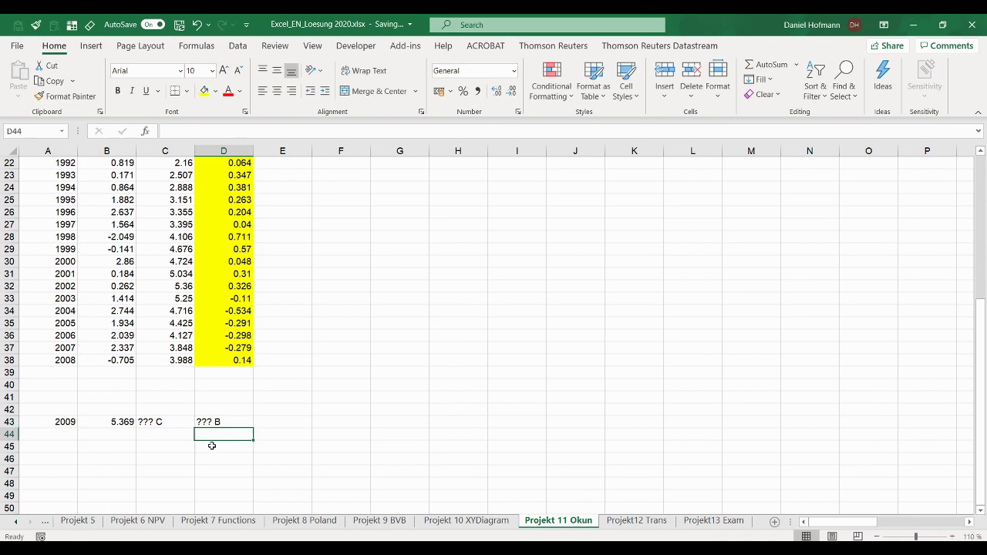
- Add the labels "intercept" in C40 and "slope" in C41 for the regression coefficients
left_click(177, 387)
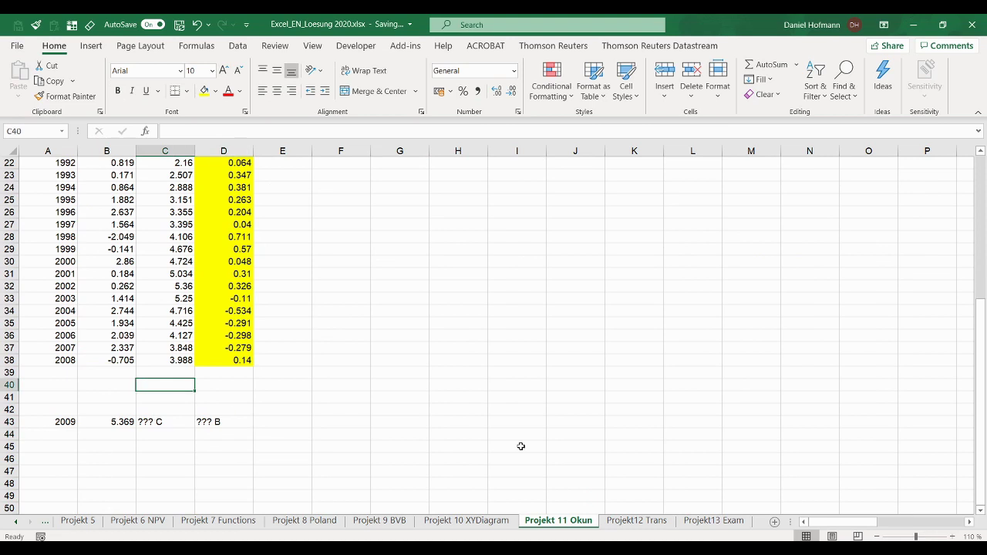
type("inter")
type("cept")
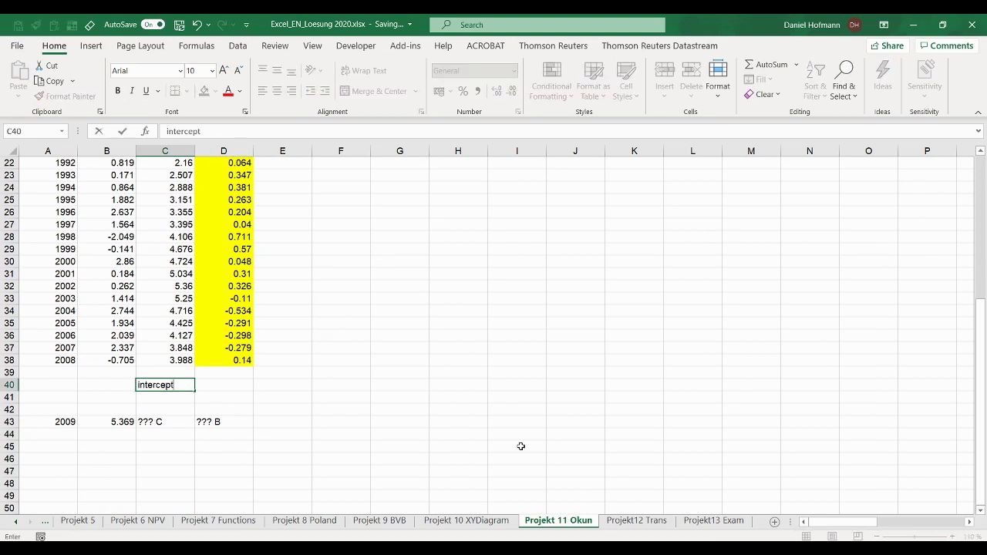
key("Return")
type("slp")
key("BackSpace")
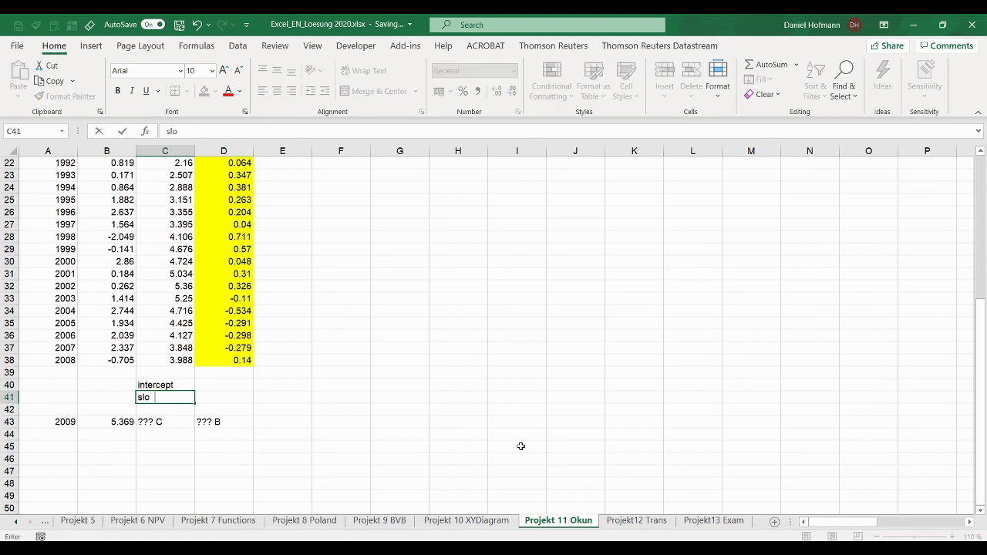
type("ope")
key("Tab")
- Calculate the regression intercept in D40 with =INTERCEPT(D11:D38;B11:B38), using unemployment changes as Y and GDP as X
key("Up")
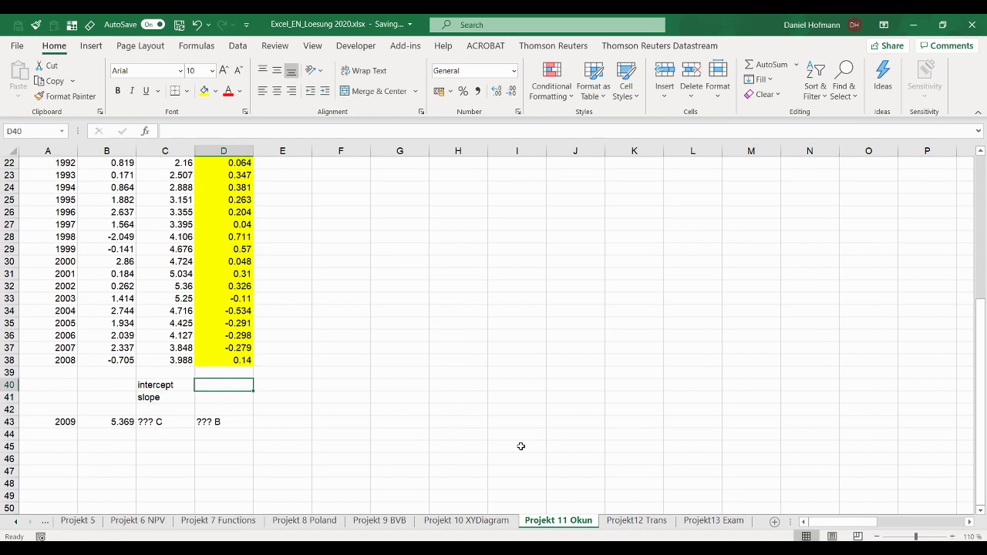
type("=")
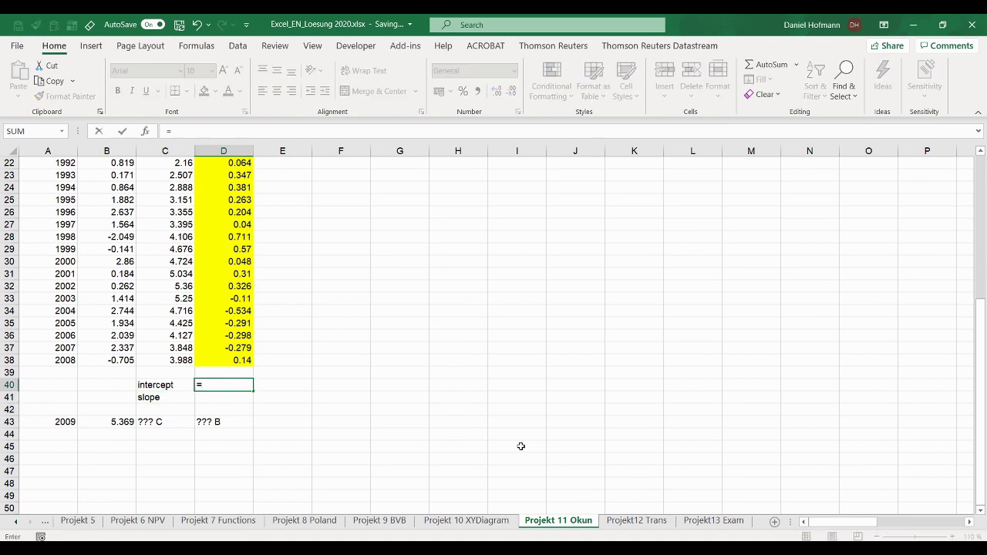
type("interce")
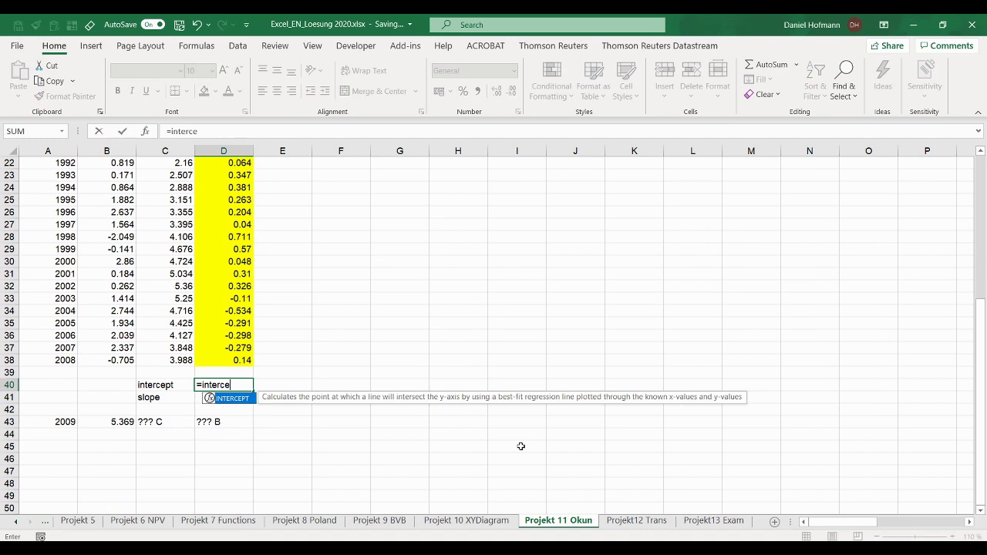
key("Tab")
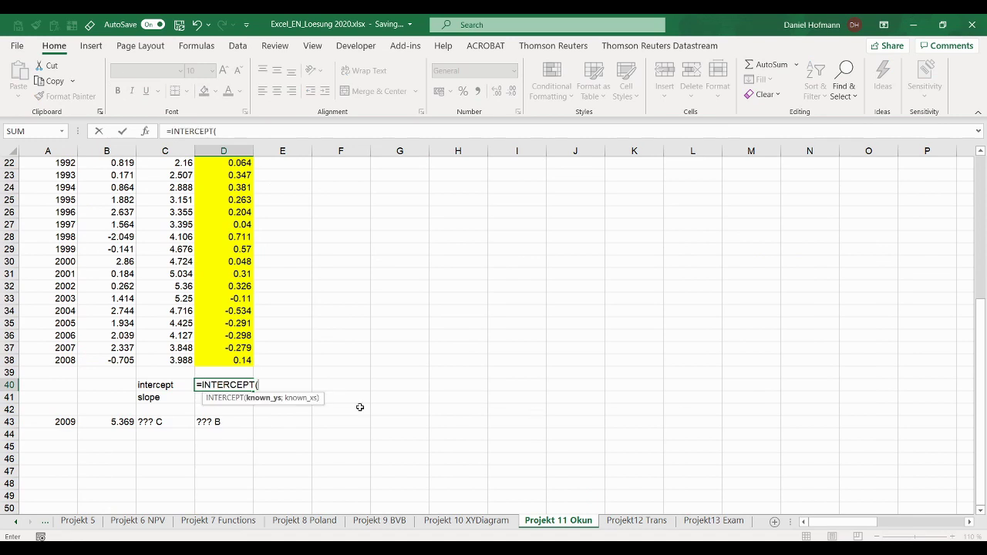
scroll(281, 346, "up", 3)
scroll(281, 346, "up", 4)
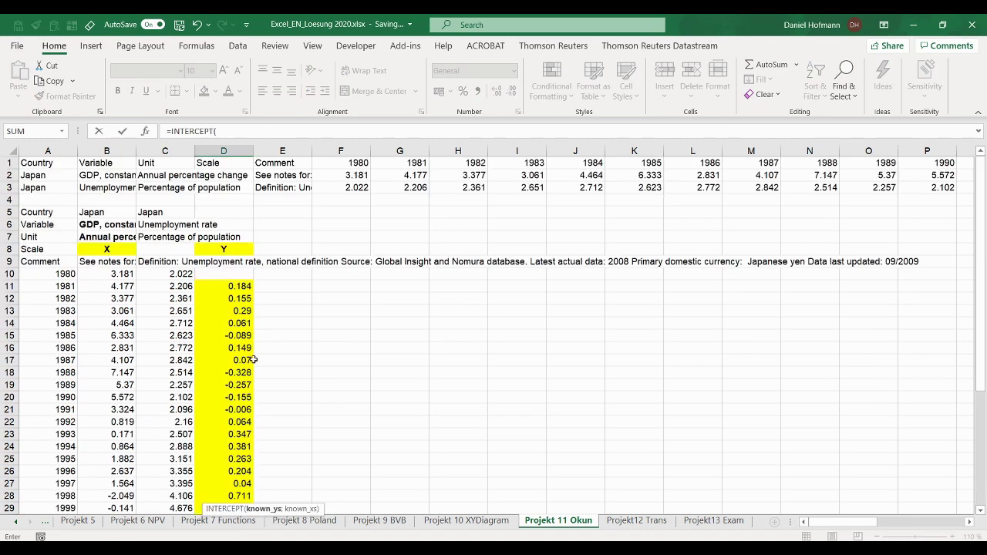
left_click(219, 286)
scroll(219, 286, "down", 4)
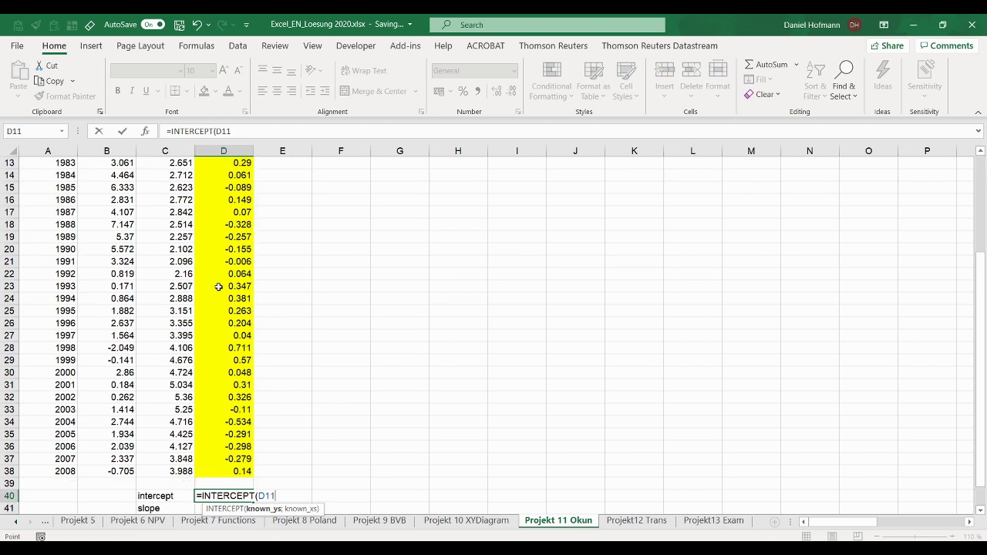
left_click_drag(219, 286, 227, 461)
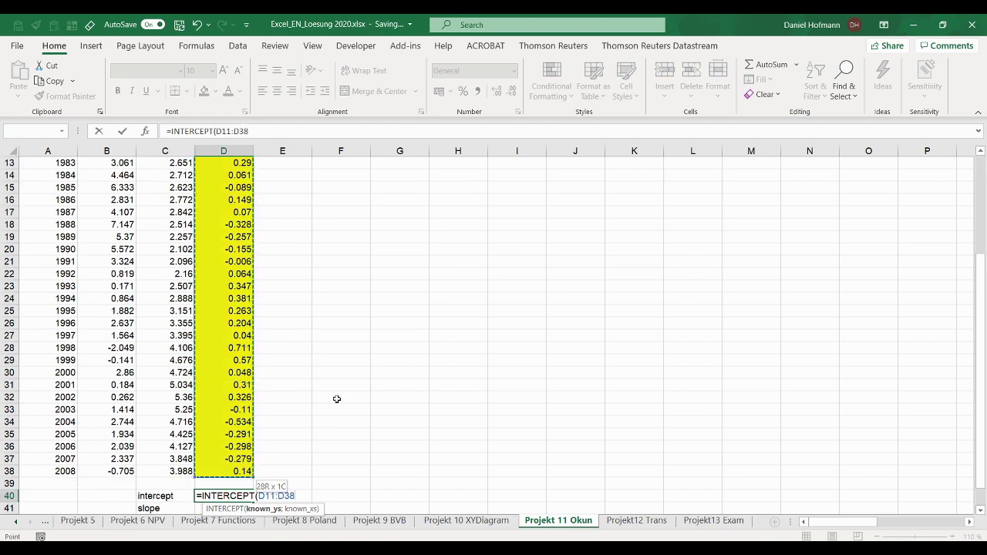
type(";")
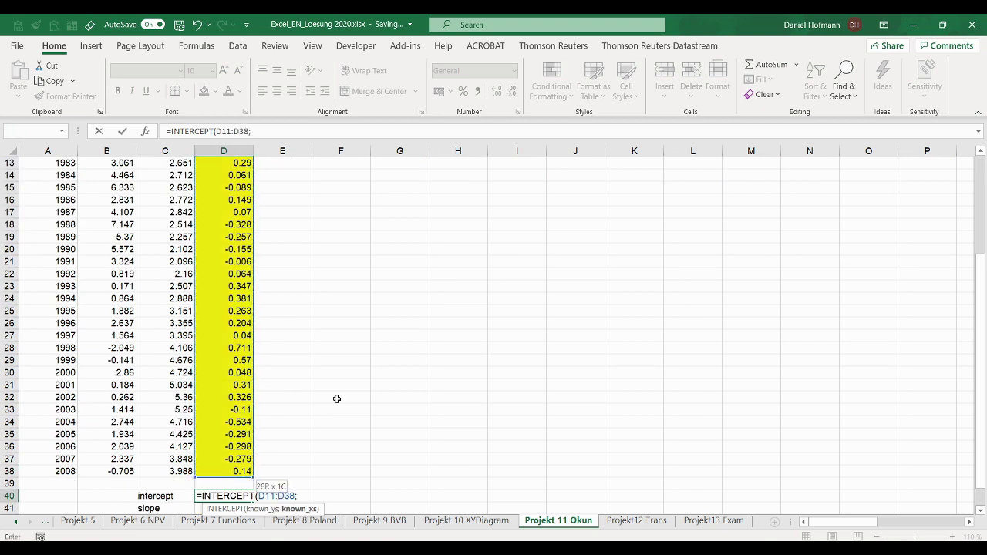
scroll(171, 267, "up", 3)
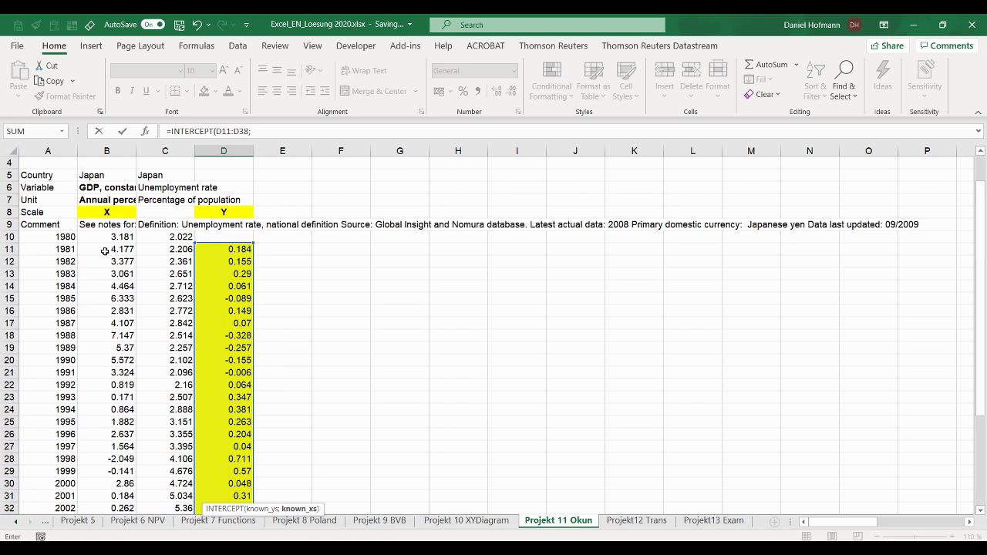
left_click(105, 252)
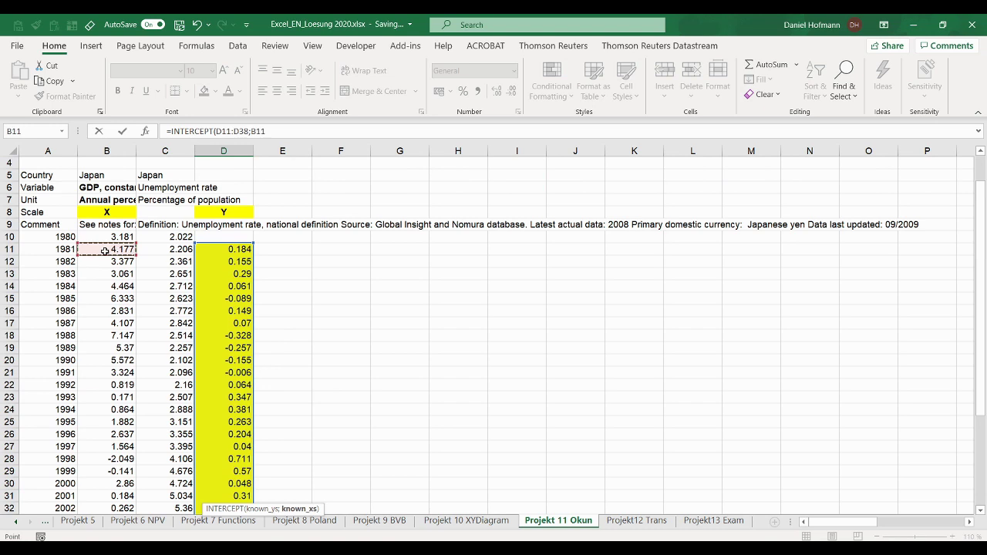
key("ctrl+shift+Down")
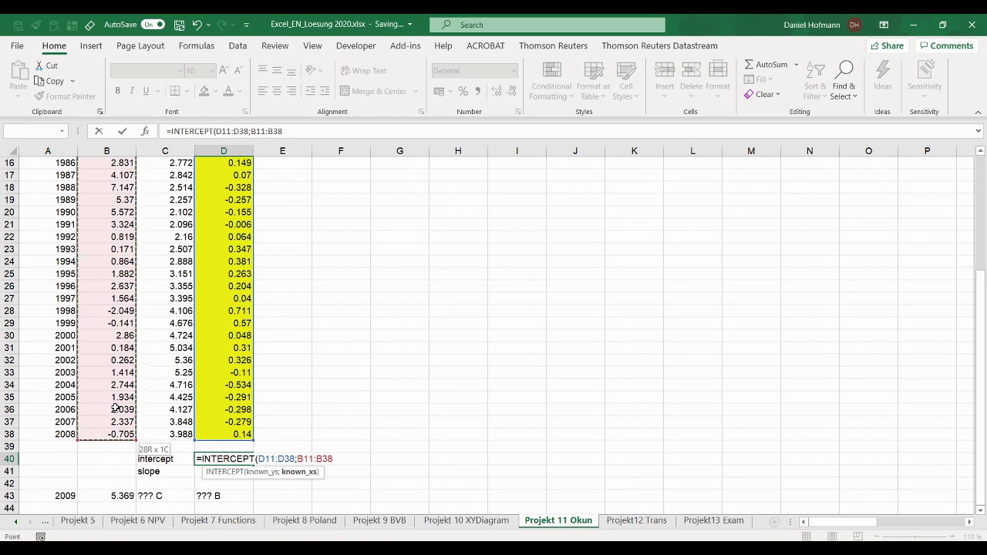
type(")")
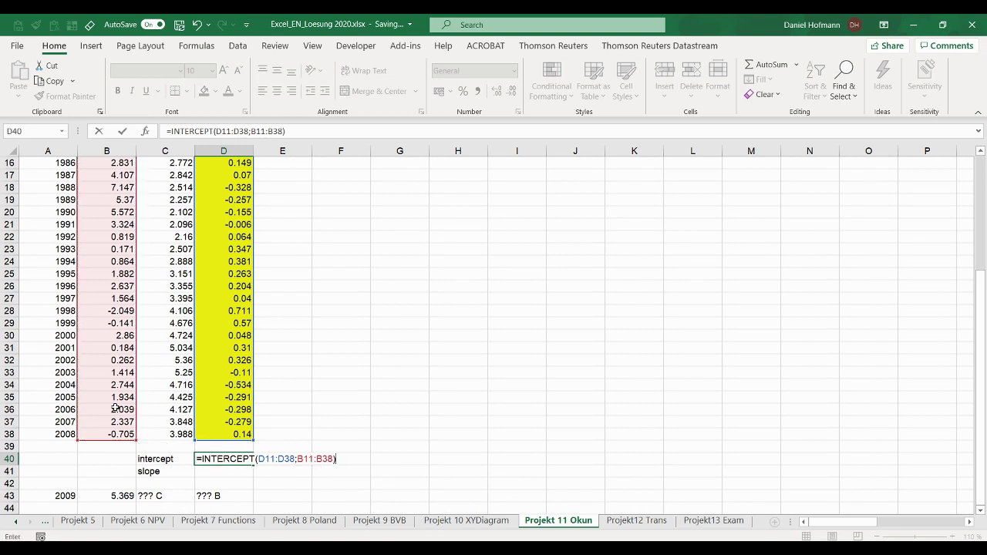
scroll(144, 251, "up", 5)
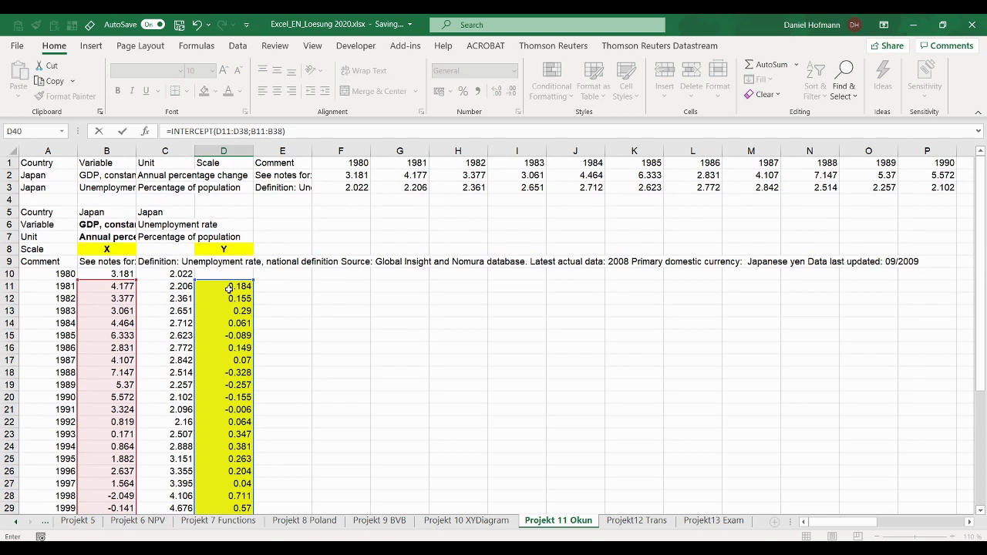
key("Return")
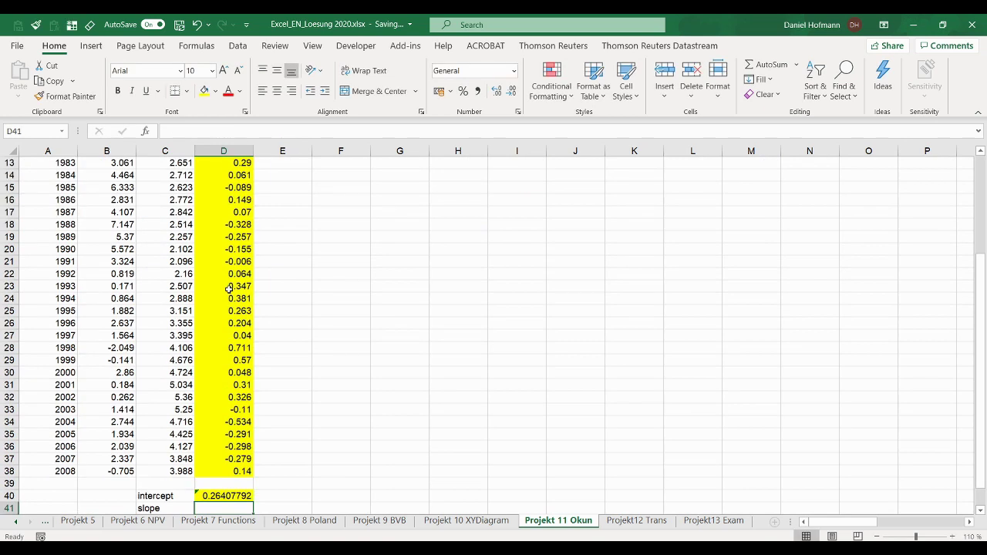
- Calculate the regression slope in D41 with =SLOPE(D11:D38;B11:B38), using unemployment changes as Y and GDP as X
type("=sl")
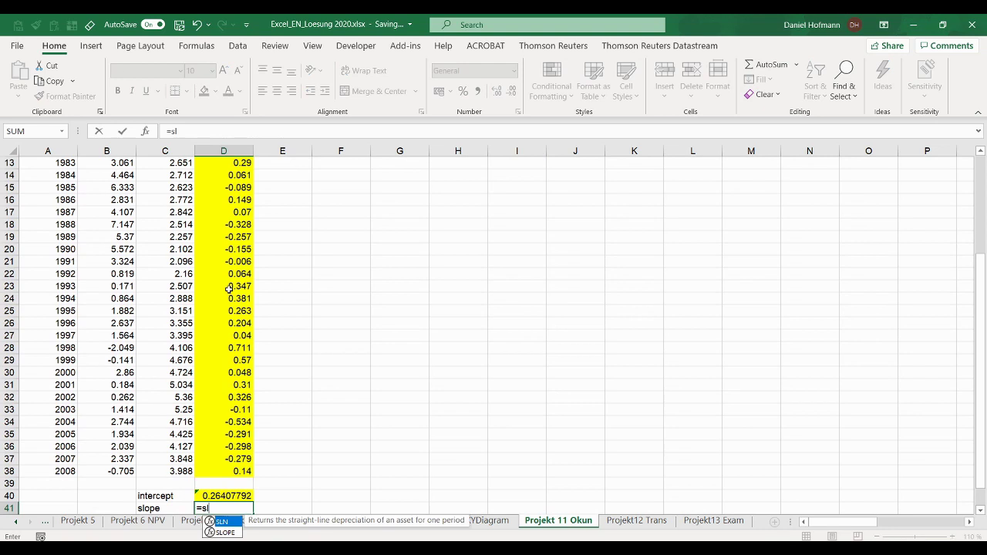
type("ope(")
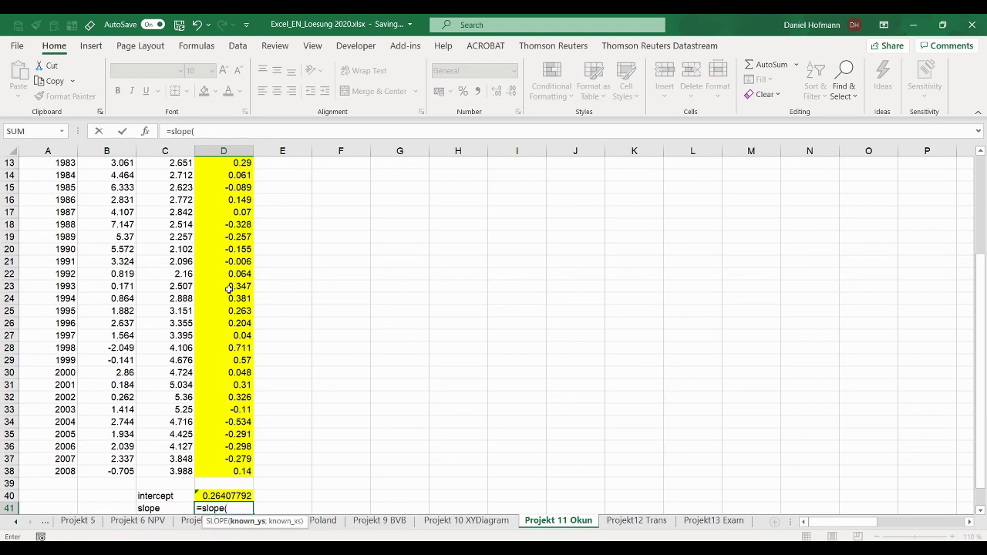
scroll(225, 211, "up", 2)
left_click(233, 211)
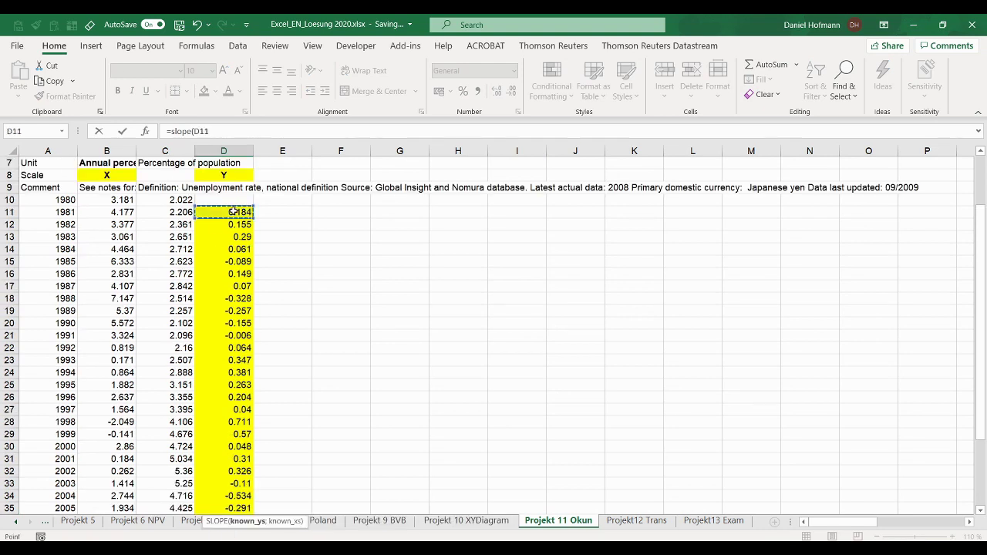
left_click_drag(233, 211, 239, 436)
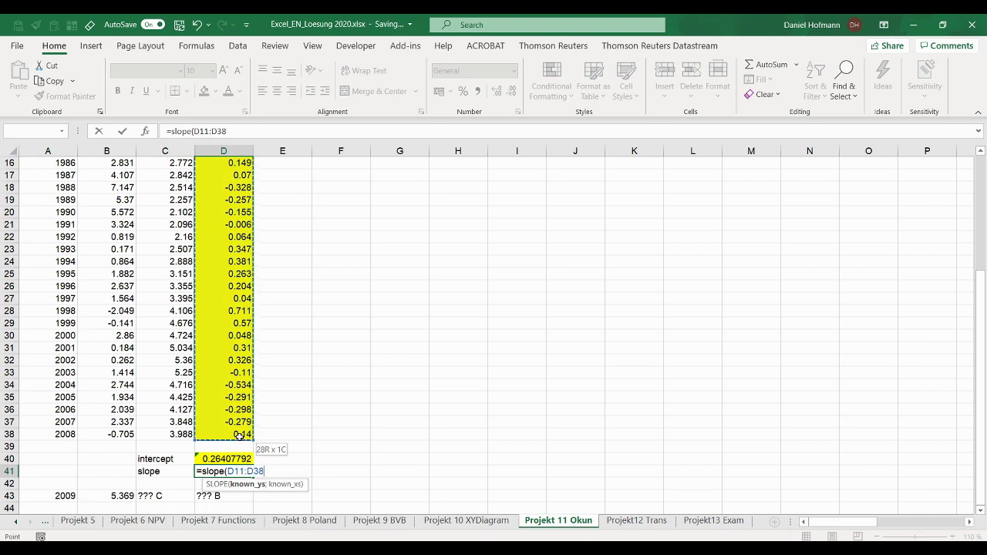
type(";")
scroll(231, 424, "up", 3)
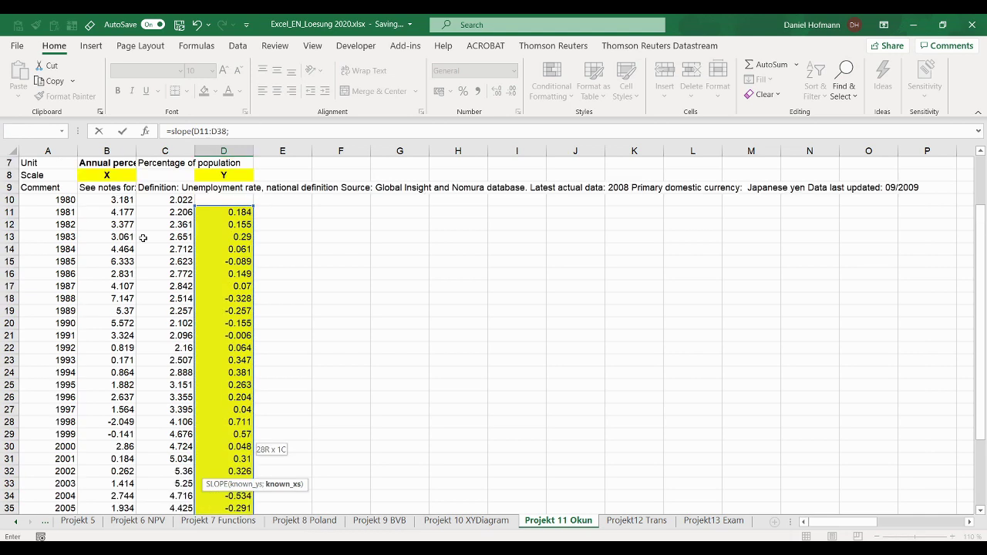
left_click(114, 213)
scroll(106, 262, "down", 4)
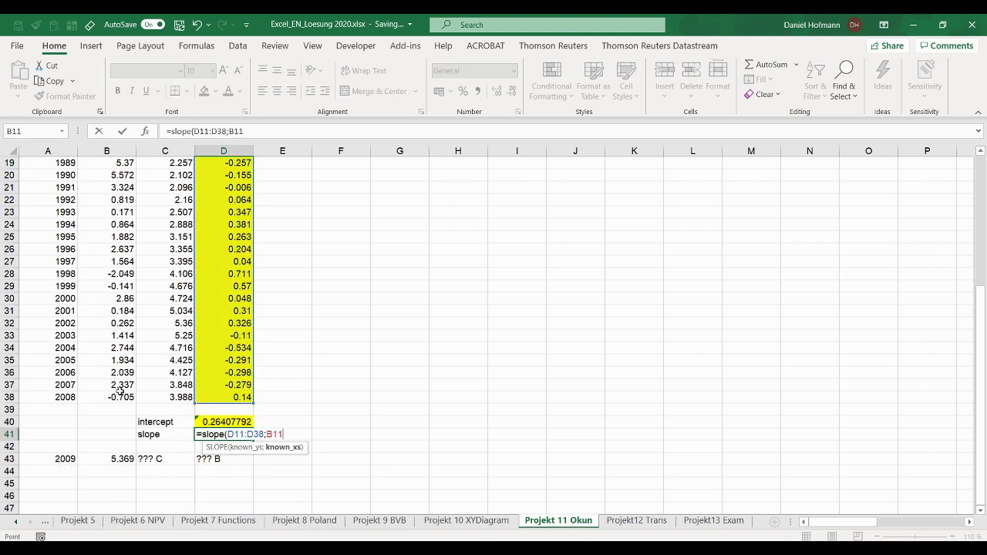
left_click(120, 396, "shift")
type(")")
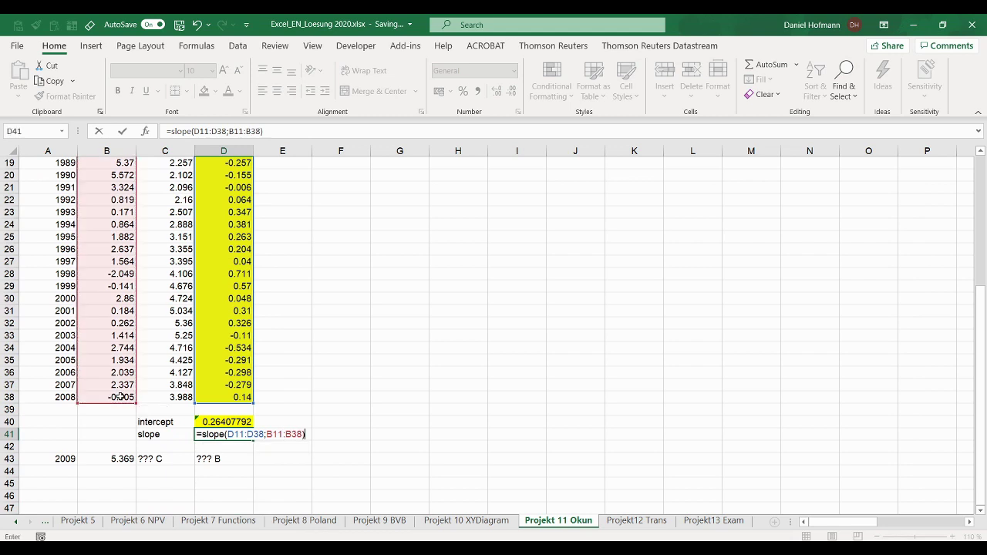
key("Return")
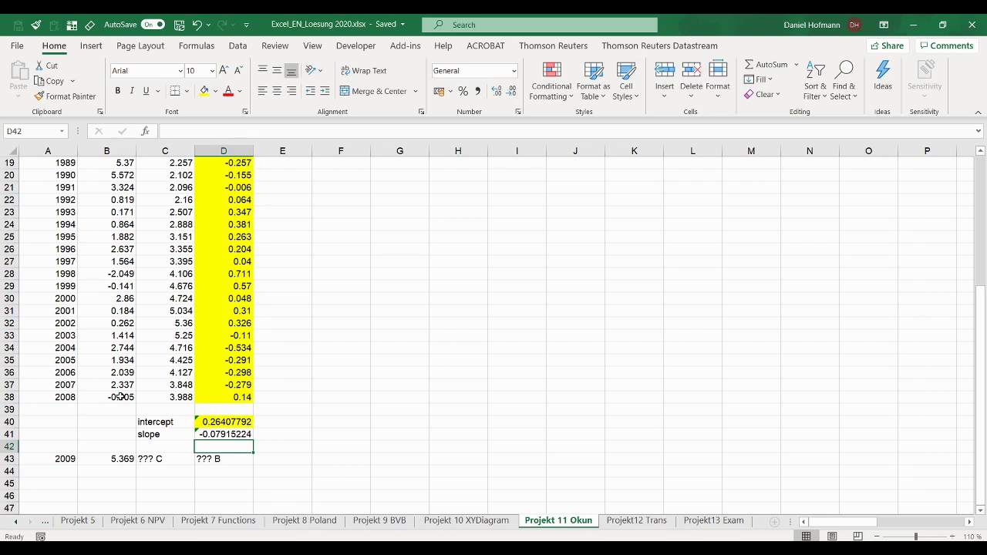
- Replace the placeholder in D43 with the 2009 unemployment change forecast, =D40+D41*B43
key("Down")
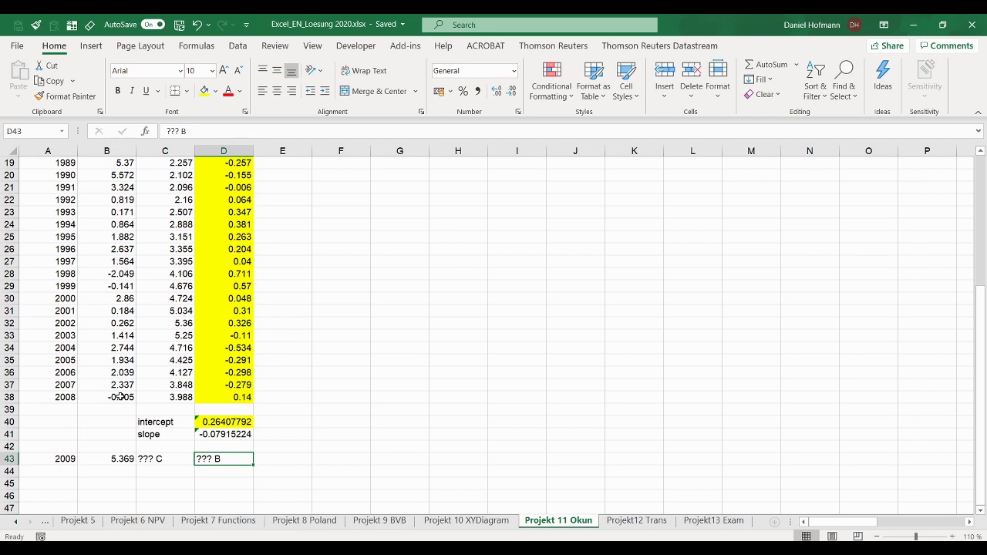
type("=")
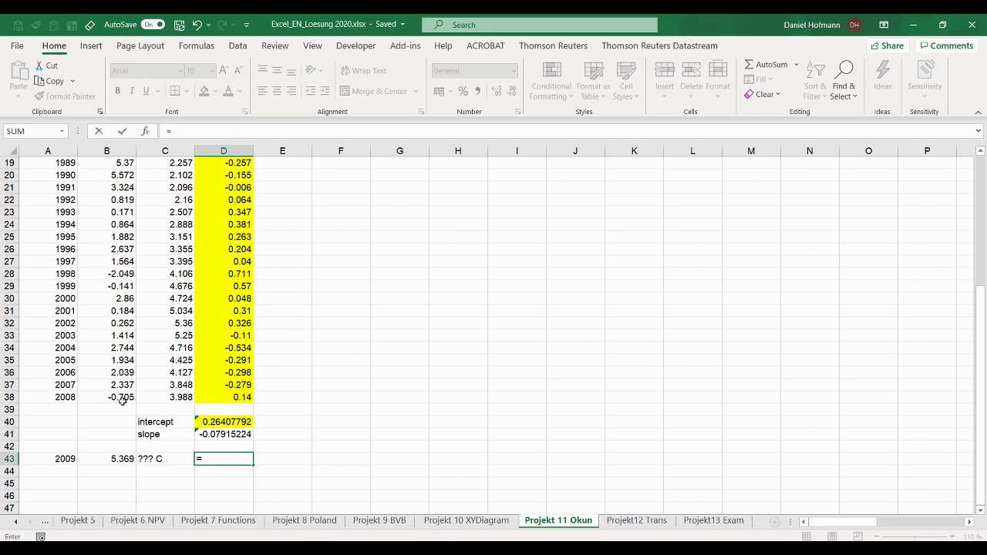
left_click(220, 422)
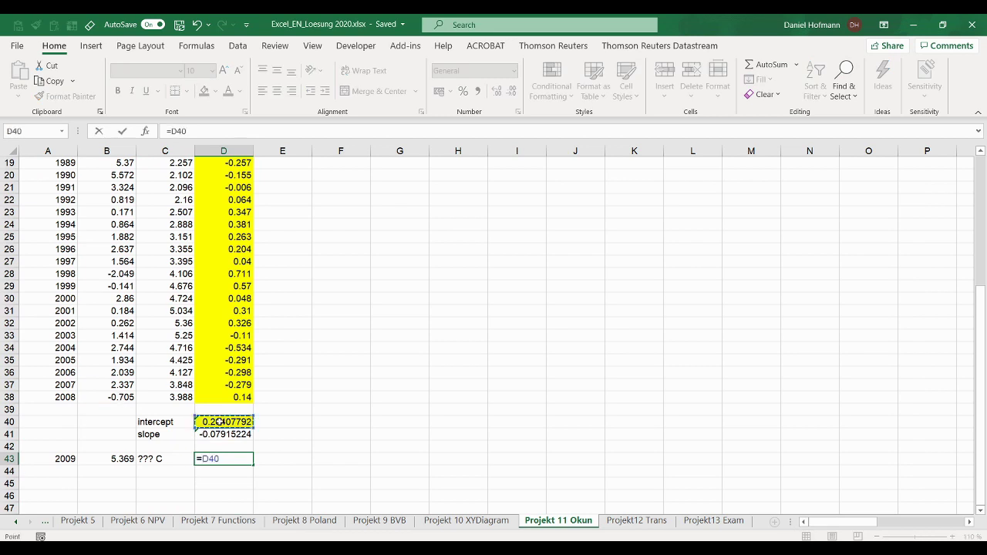
type("+")
left_click(231, 434)
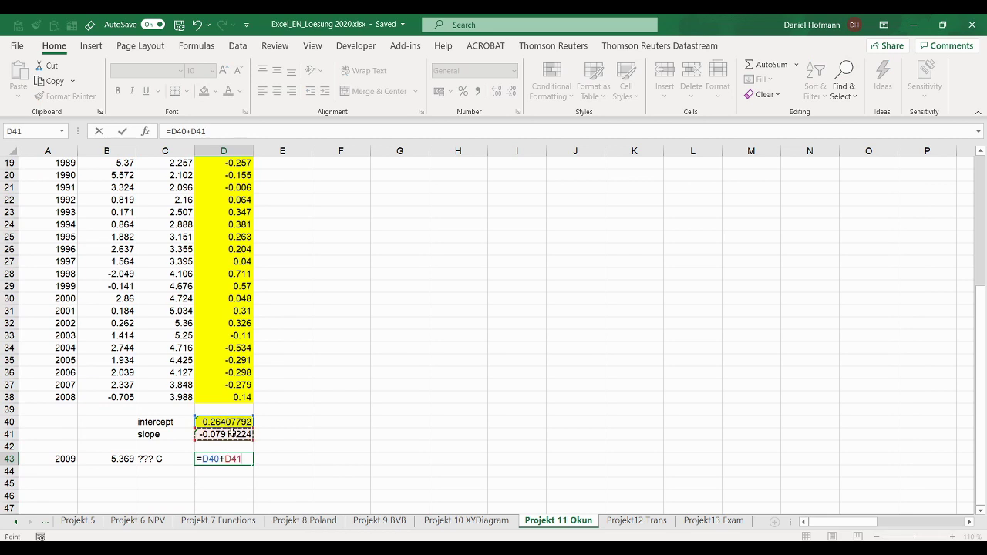
type("*")
left_click(101, 460)
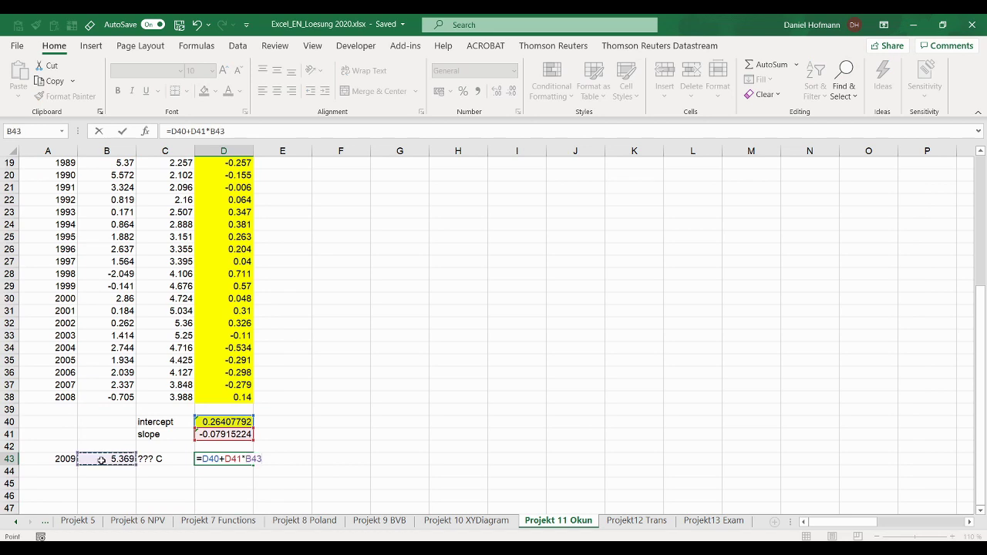
key("Return")
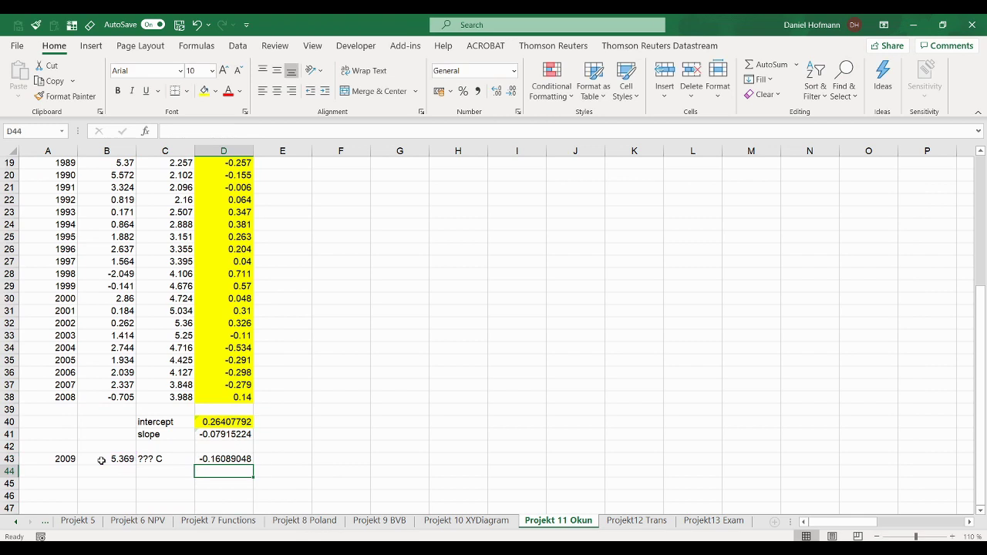
- Check the GDP direction in the task slide and change the 2009 GDP value in B43 to -5.369
left_click(101, 460)
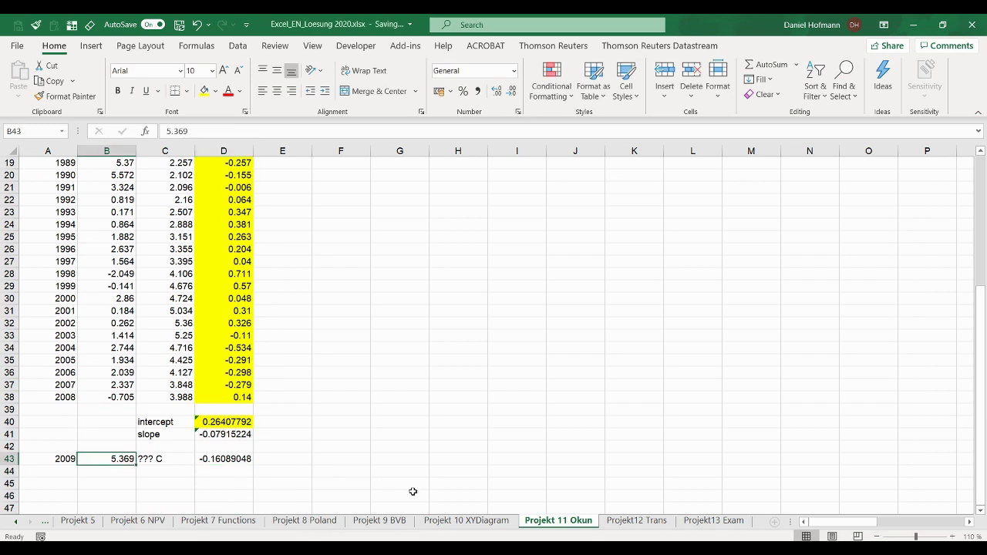
key("alt+Tab")
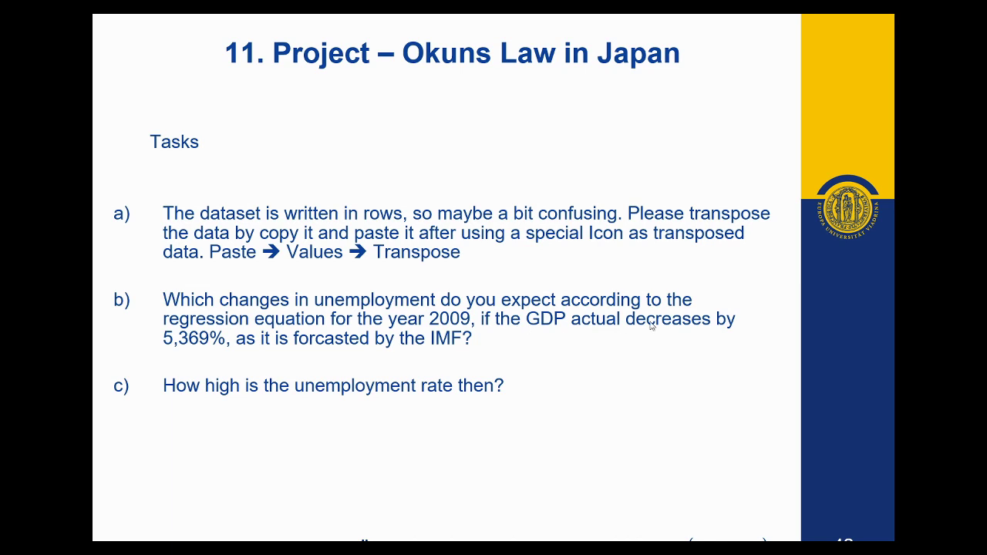
key("alt+Tab")
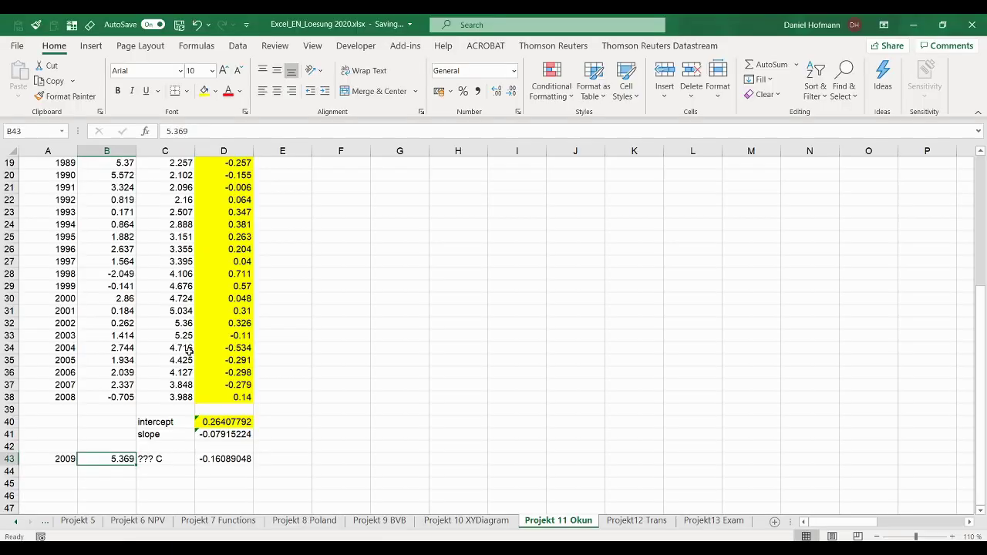
double_click(110, 459)
type("-")
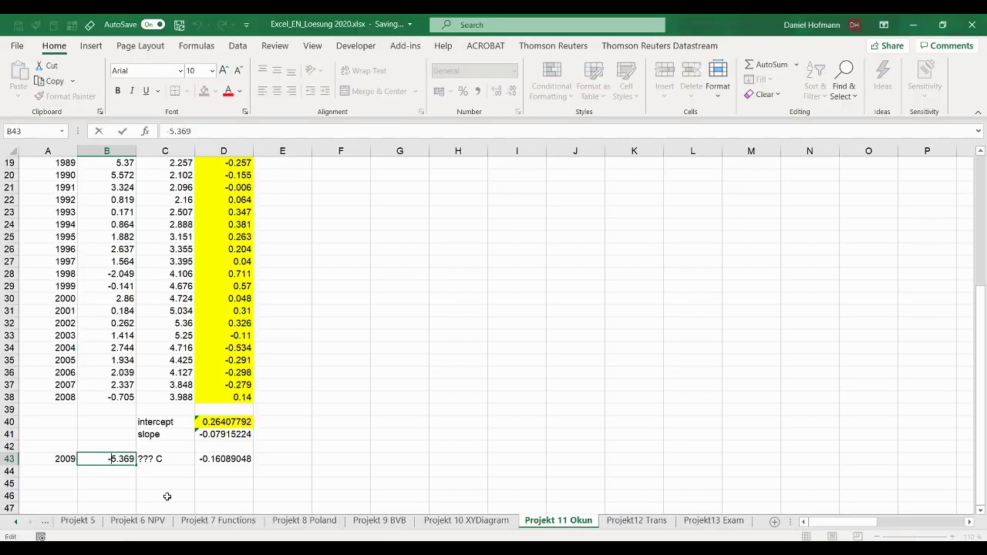
key("Return")
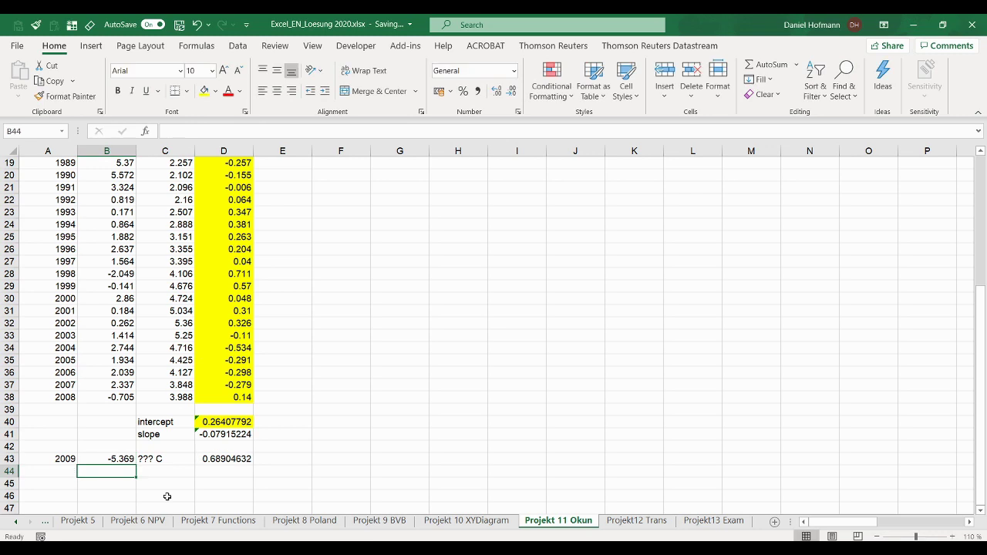
left_click(129, 463)
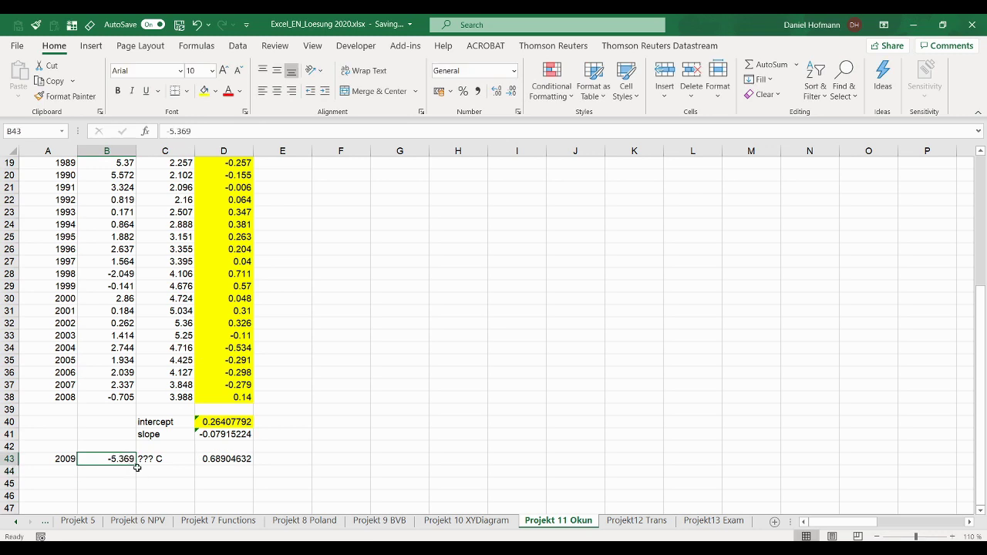
- Replace the placeholder in C43 with the 2009 unemployment rate, adding the forecast change to the 2008 rate with =C38+D43
left_click(235, 460)
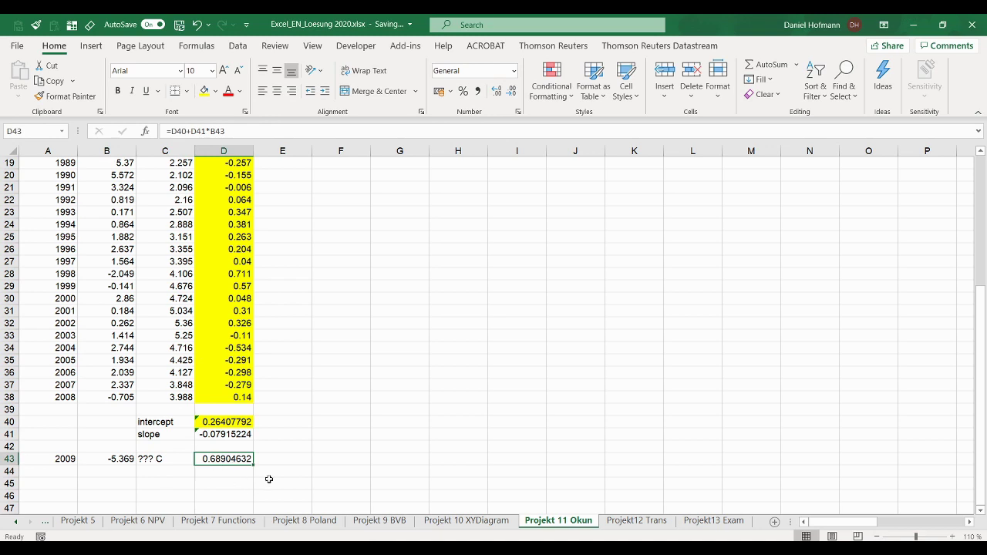
key("Left")
type("=")
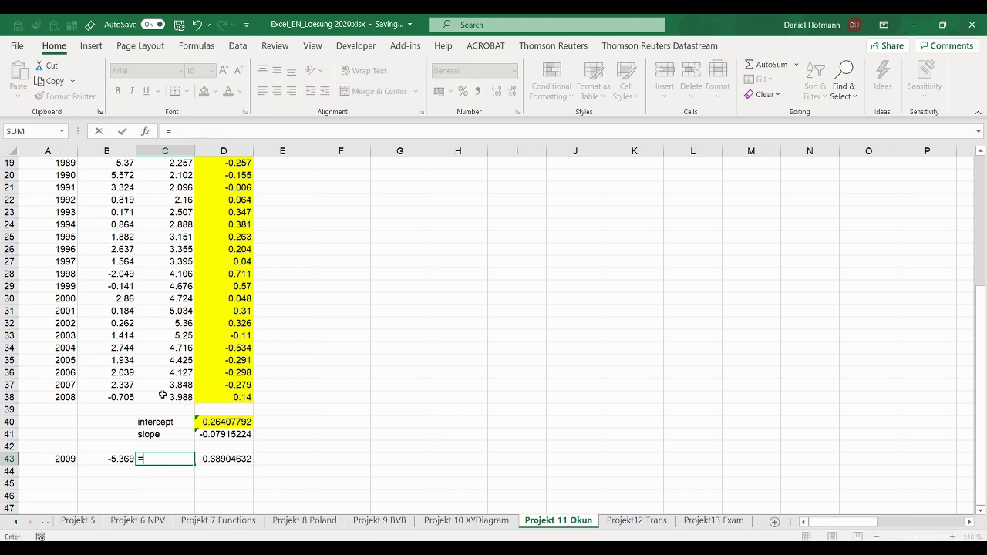
left_click(162, 397)
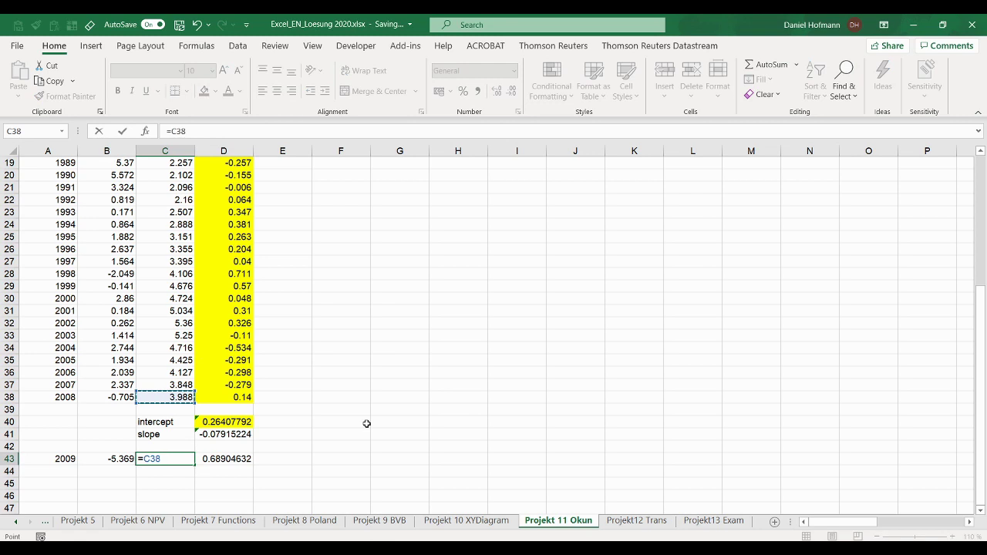
type("+")
left_click(241, 459)
key("Return")
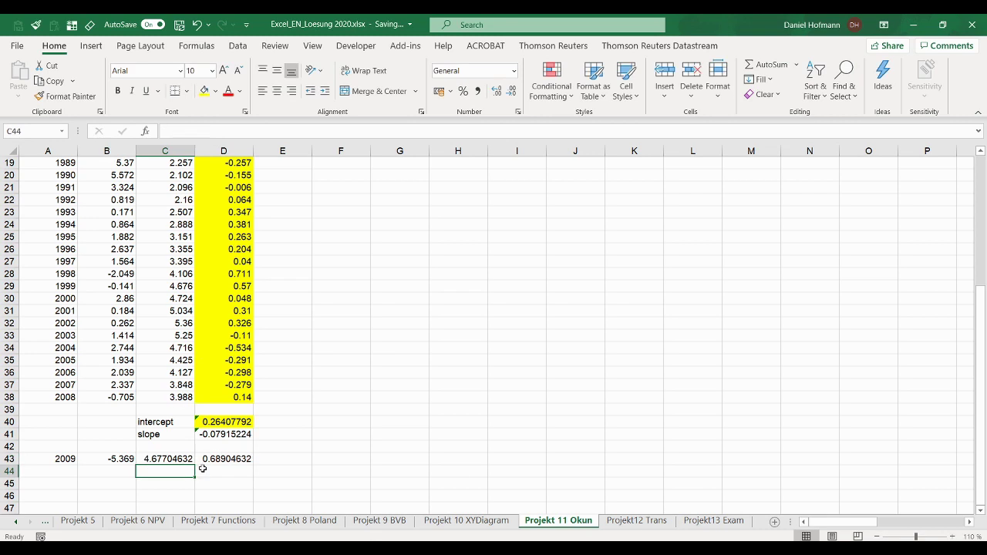
left_click(157, 460)
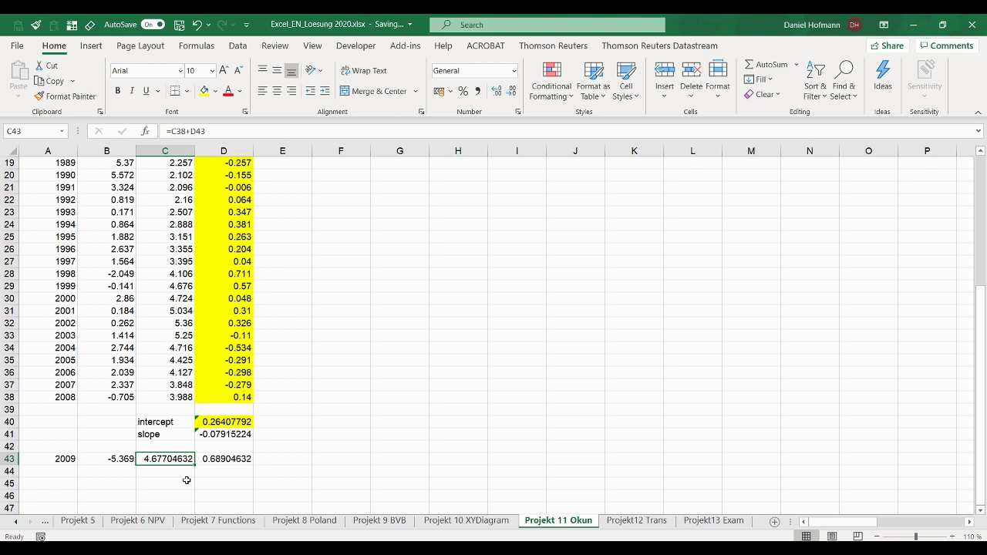
- Switch to the task slides and advance to Project 12 on transposition of matrices and geometric means
key("Down")
key("Left")
key("Left")
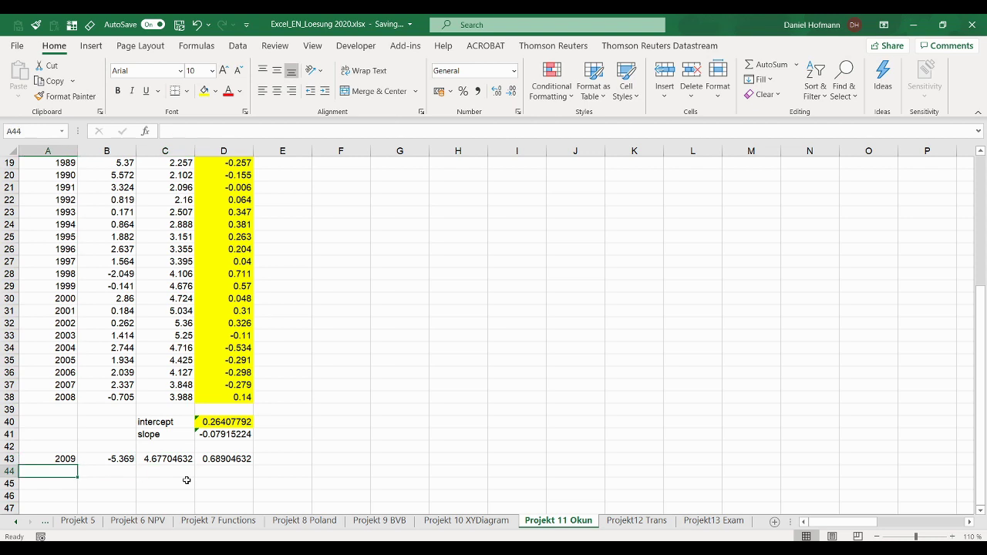
key("alt+Tab")
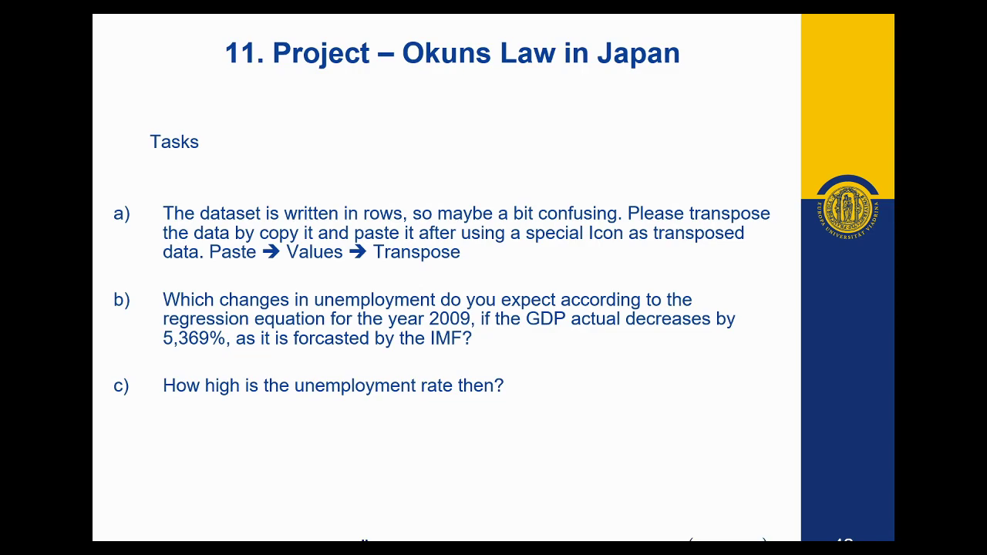
left_click(467, 316)
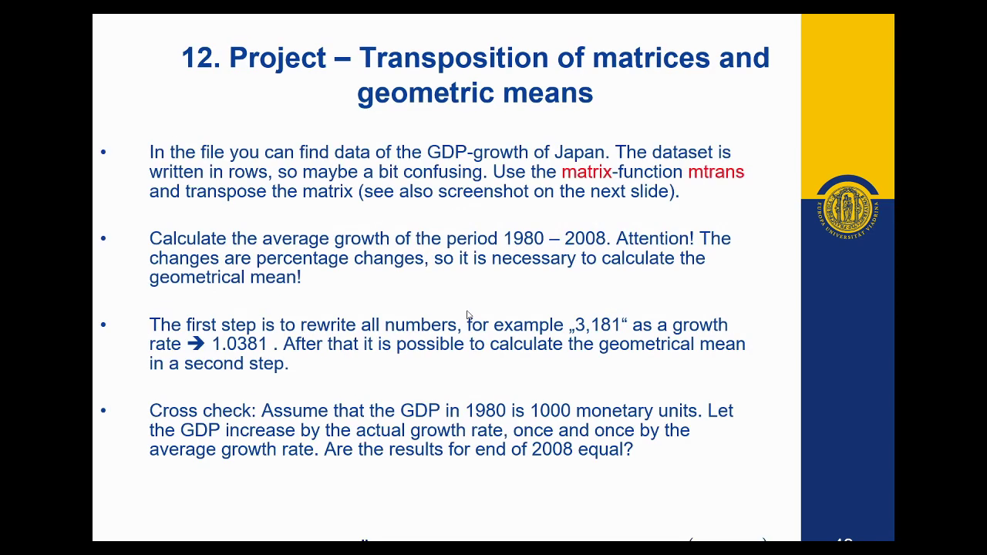
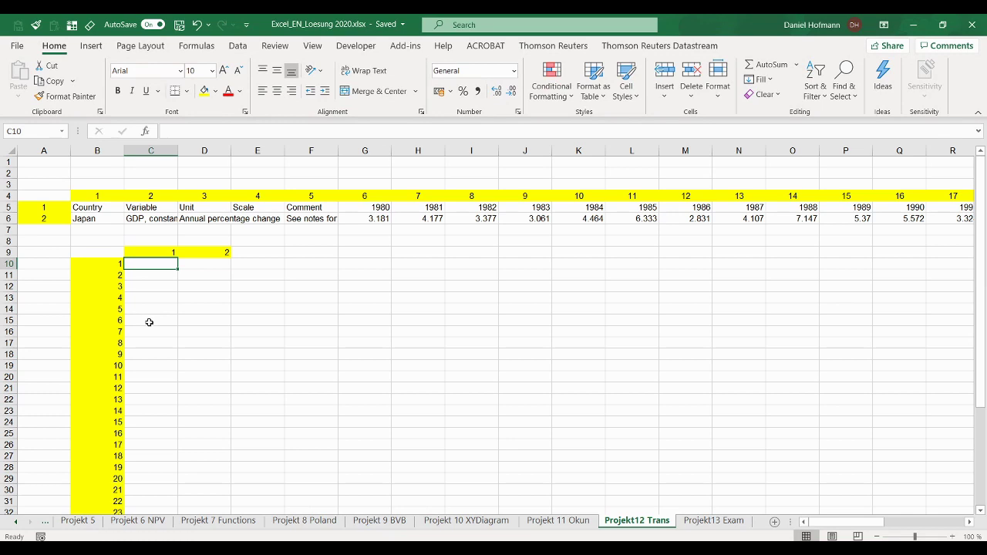
- Transpose Japan's GDP data from B5:AI6 into the range C10:D43 with the array formula {=TRANSPOSE(B5:AI6)}
scroll(149, 323, "down", 3)
scroll(149, 323, "up", 1)
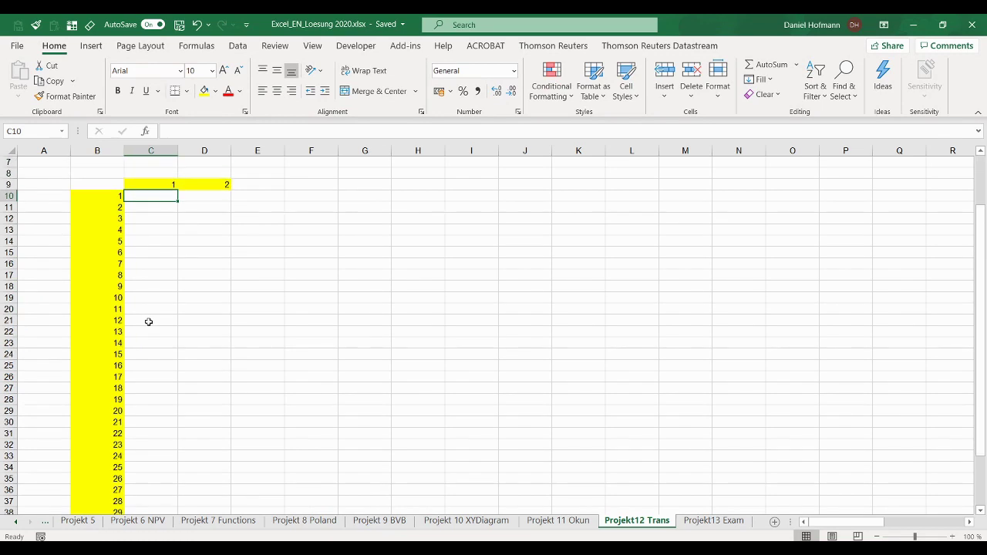
scroll(149, 322, "down", 3)
scroll(149, 322, "up", 4)
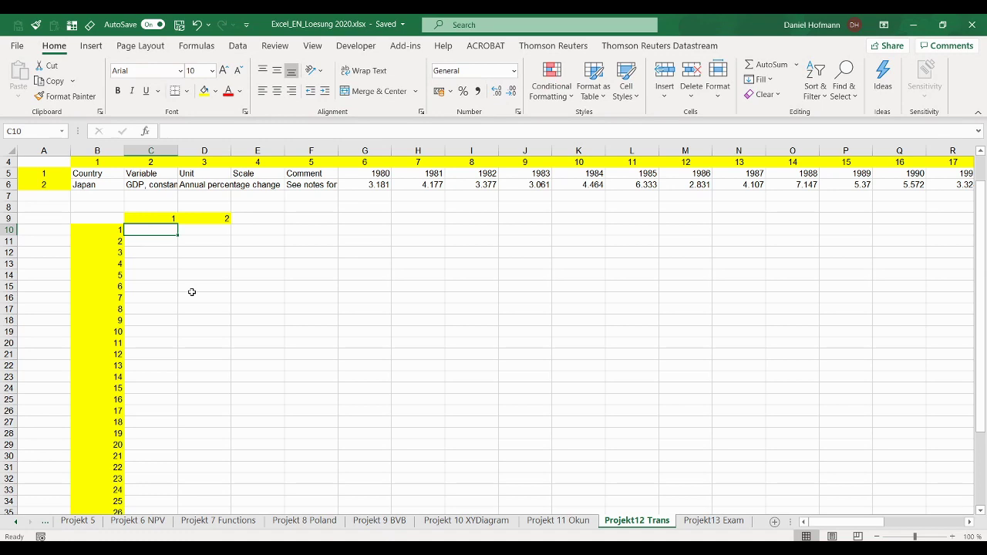
scroll(194, 296, "down", 4)
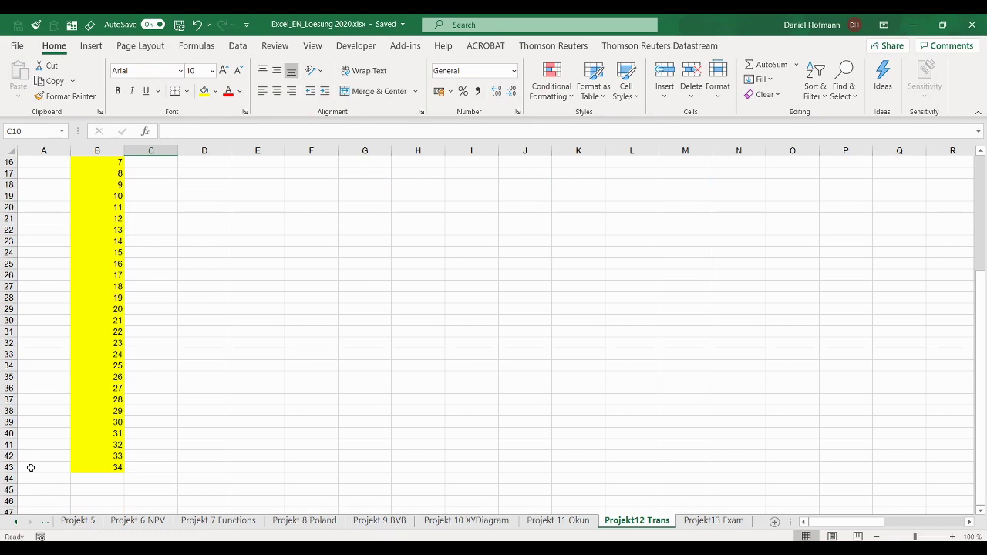
left_click(213, 465, "shift")
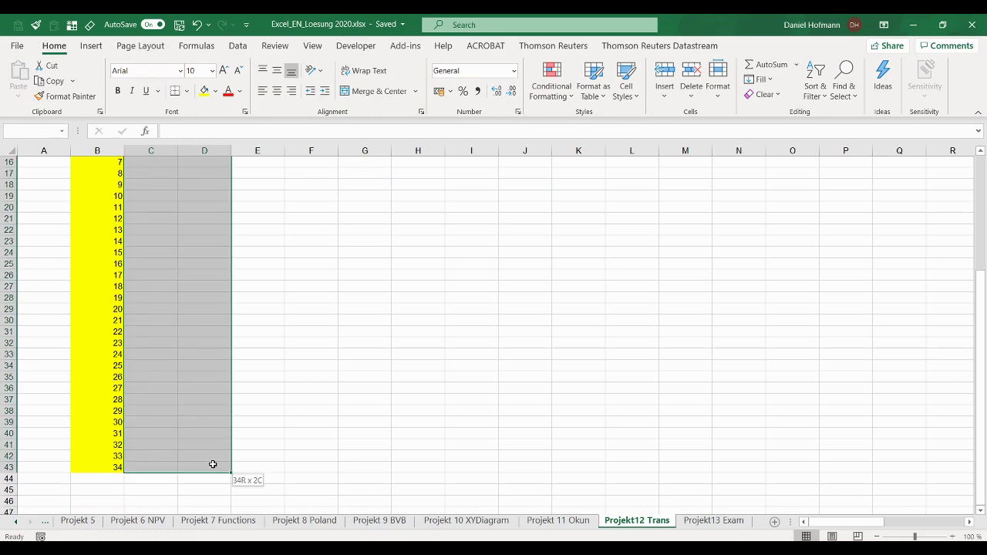
scroll(202, 405, "up", 5)
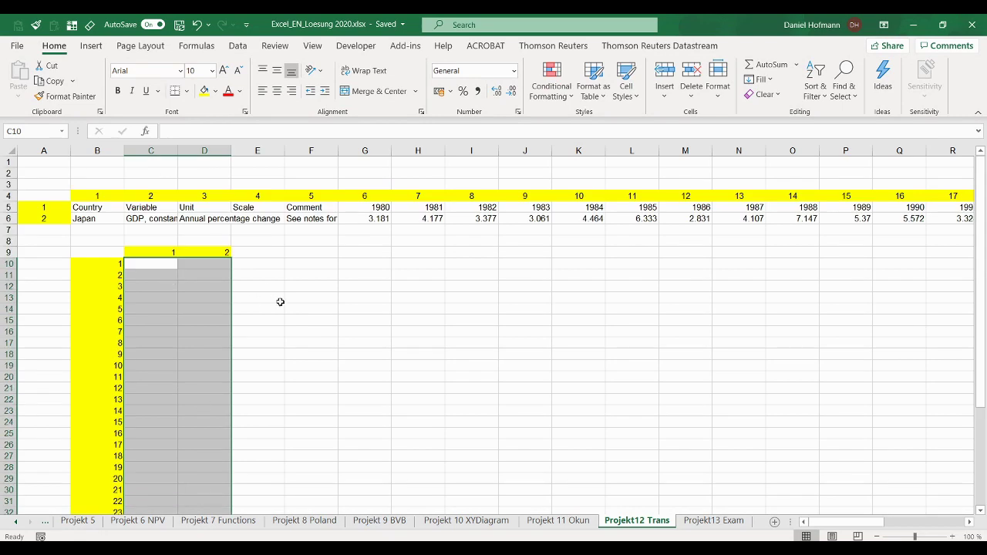
type("=")
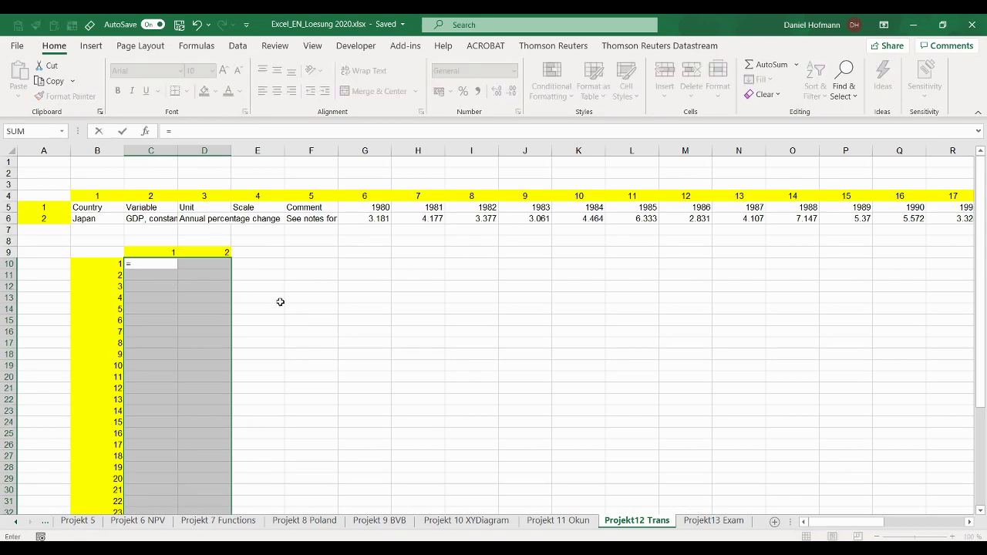
type("trans")
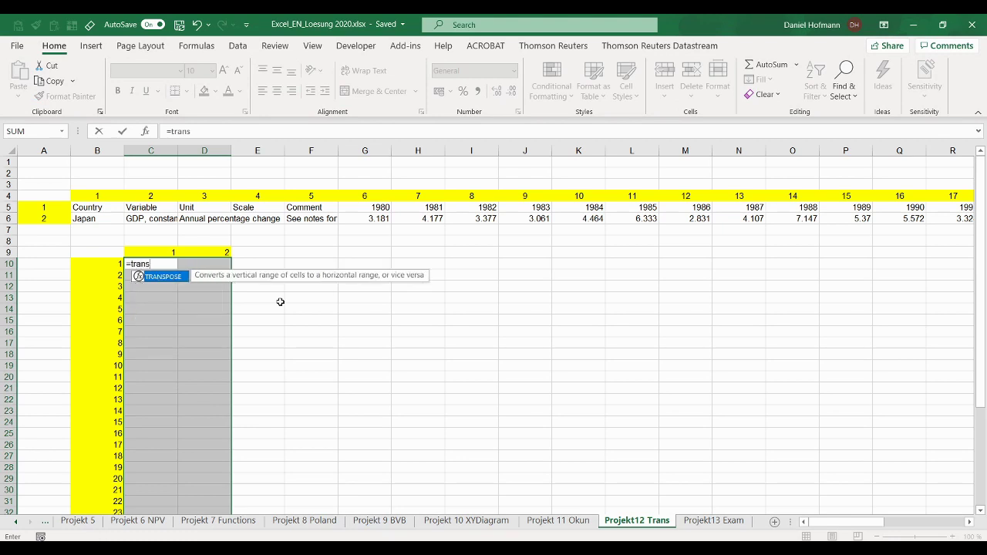
key("Tab")
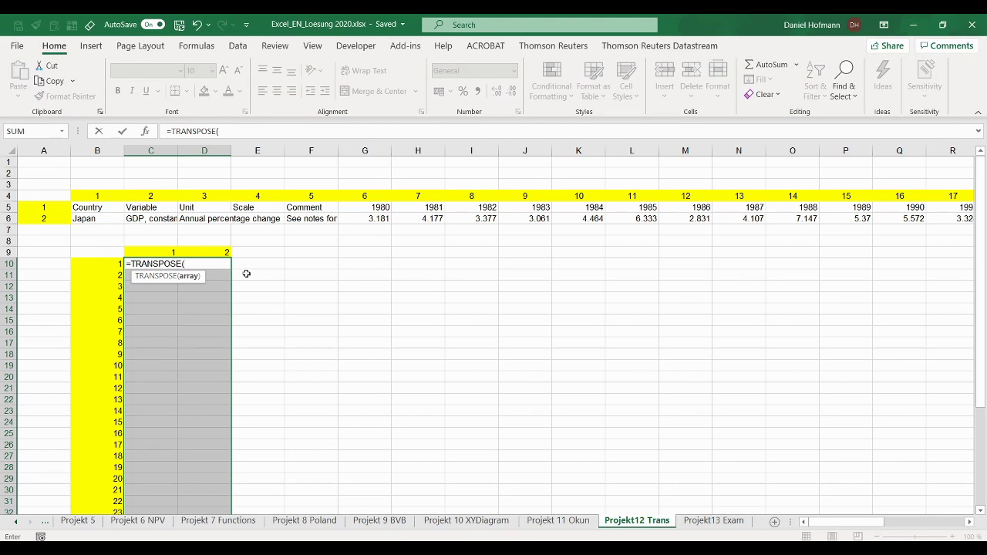
left_click(93, 207)
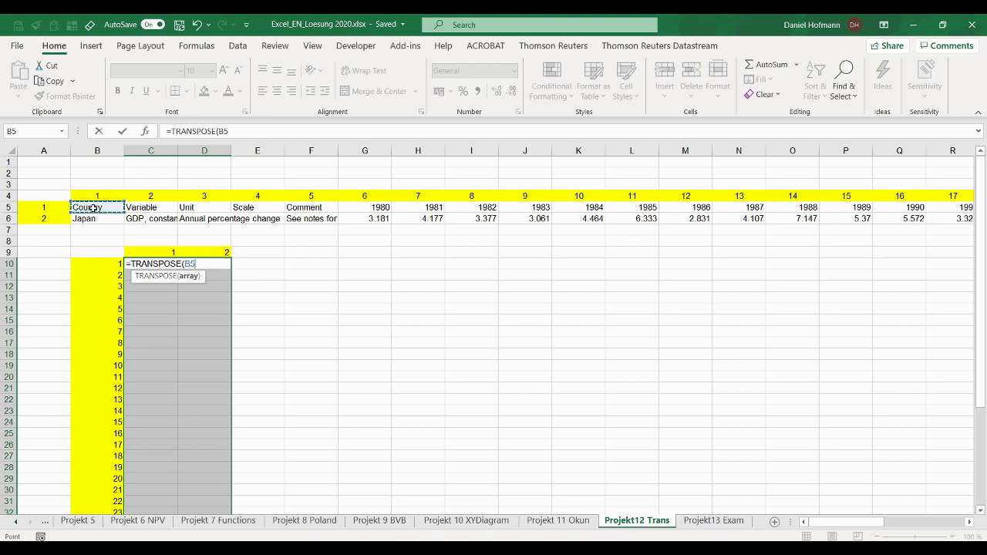
key("shift+Down")
key("ctrl+shift+Right")
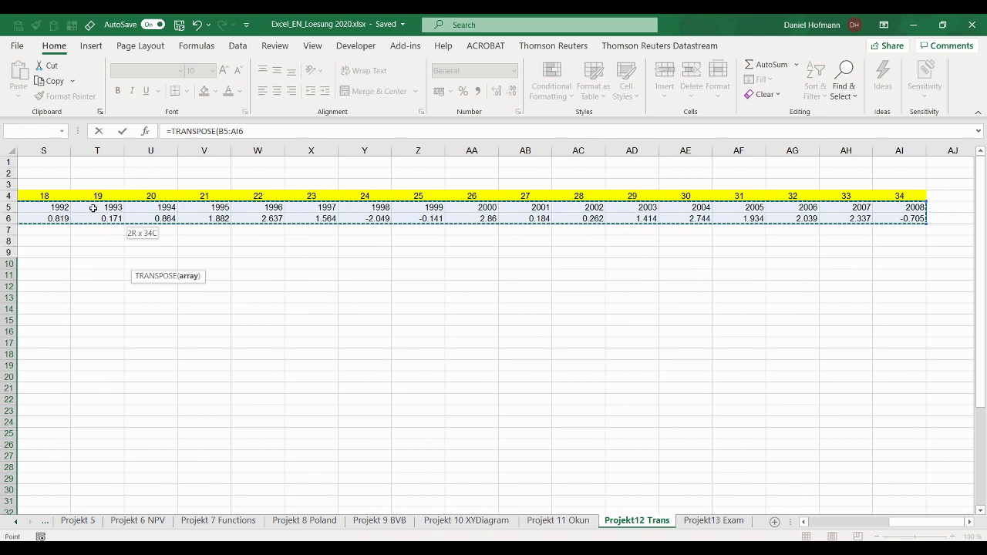
key("ctrl+shift+Return")
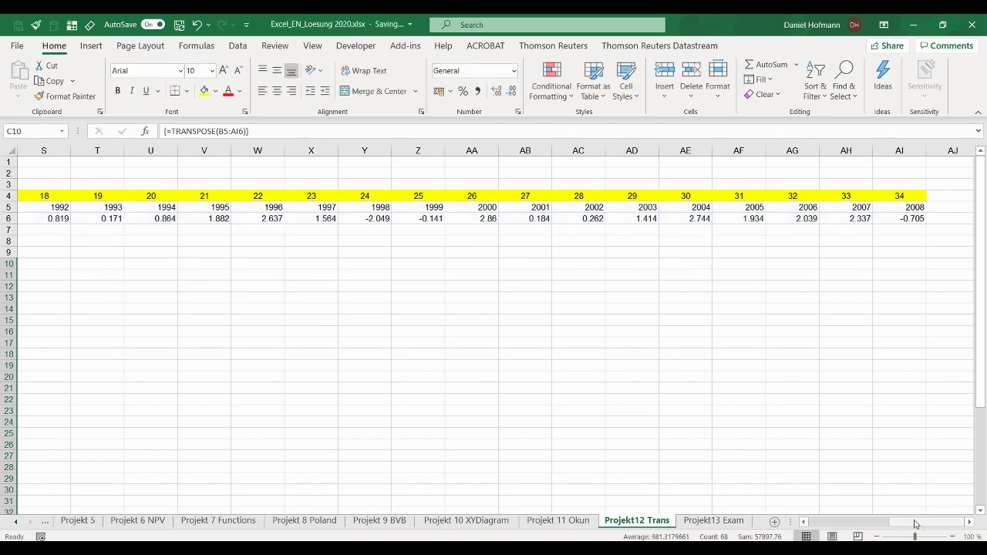
left_click_drag(917, 523, 806, 530)
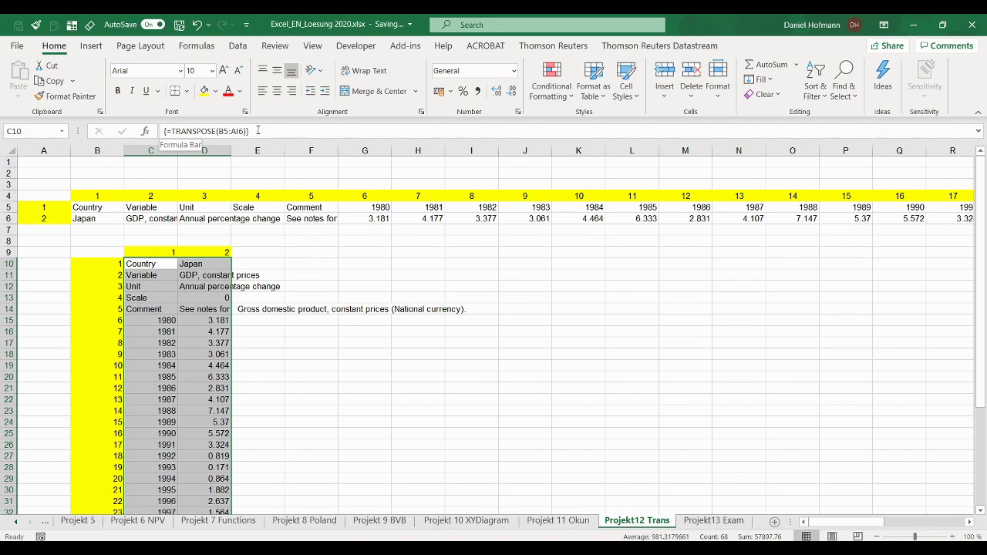
- Try to delete only the 1983 growth value in D18 from within the transposed array
left_click(267, 391)
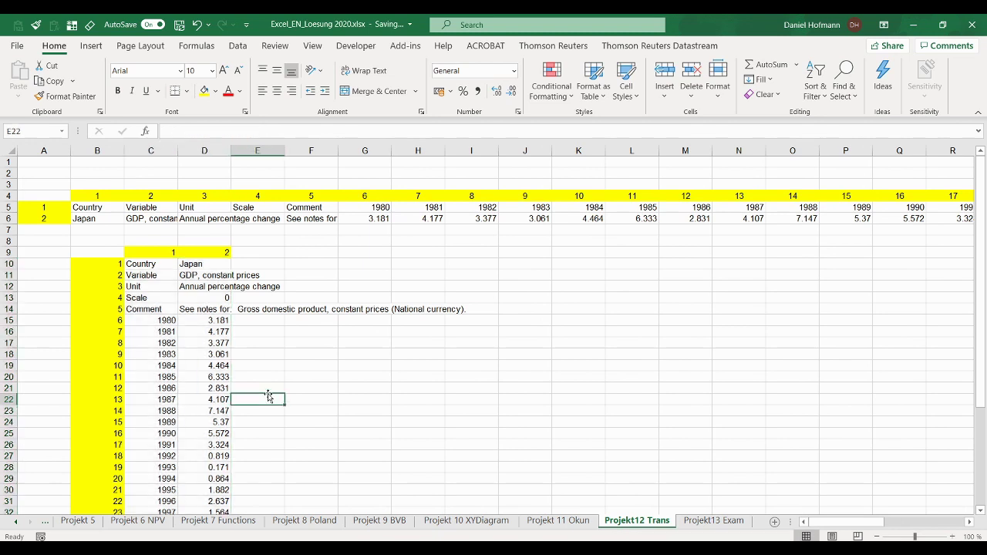
left_click(219, 354)
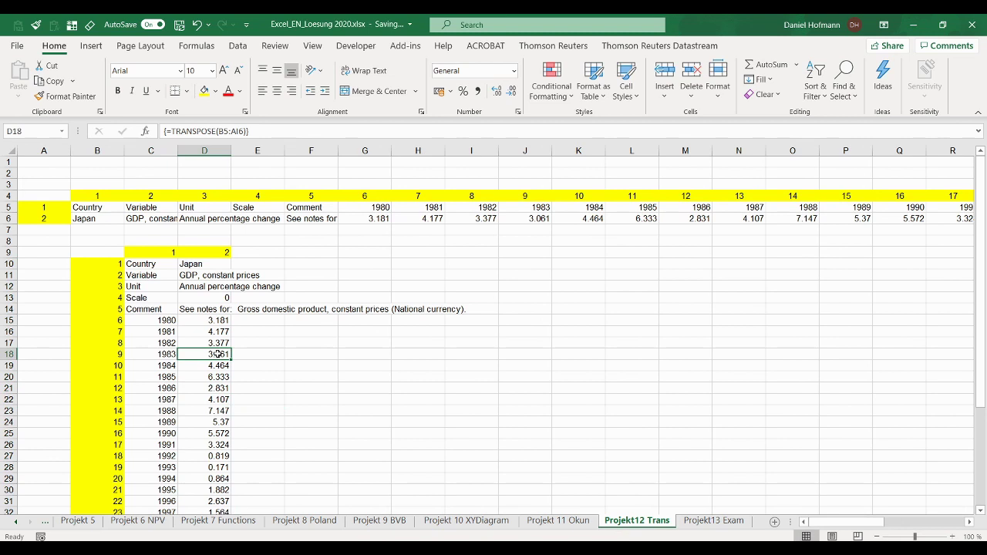
key("Delete")
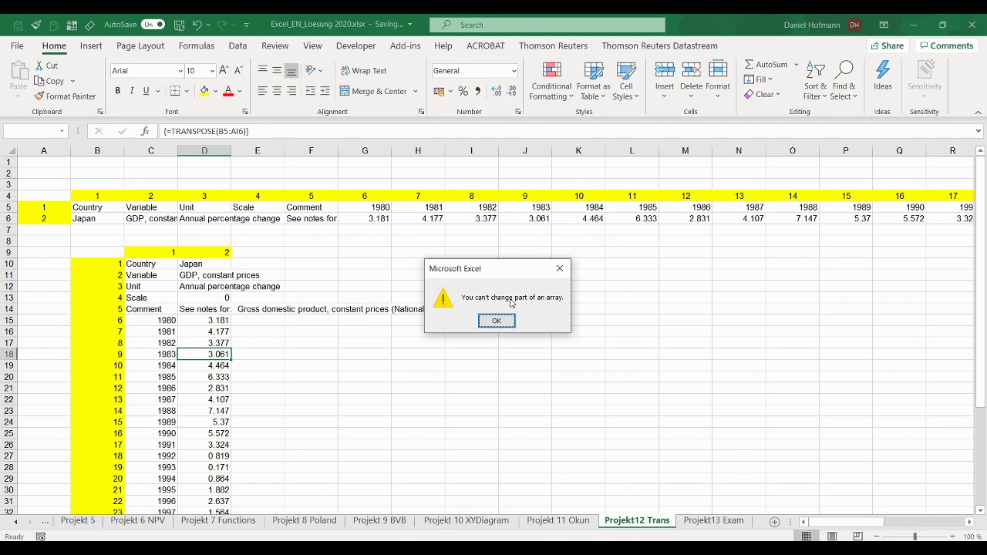
left_click(497, 320)
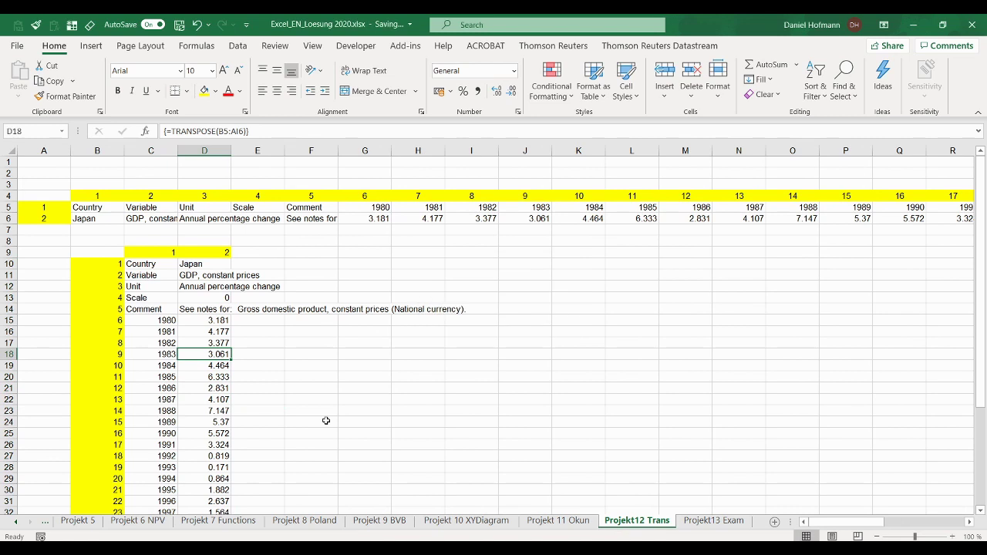
left_click(155, 266)
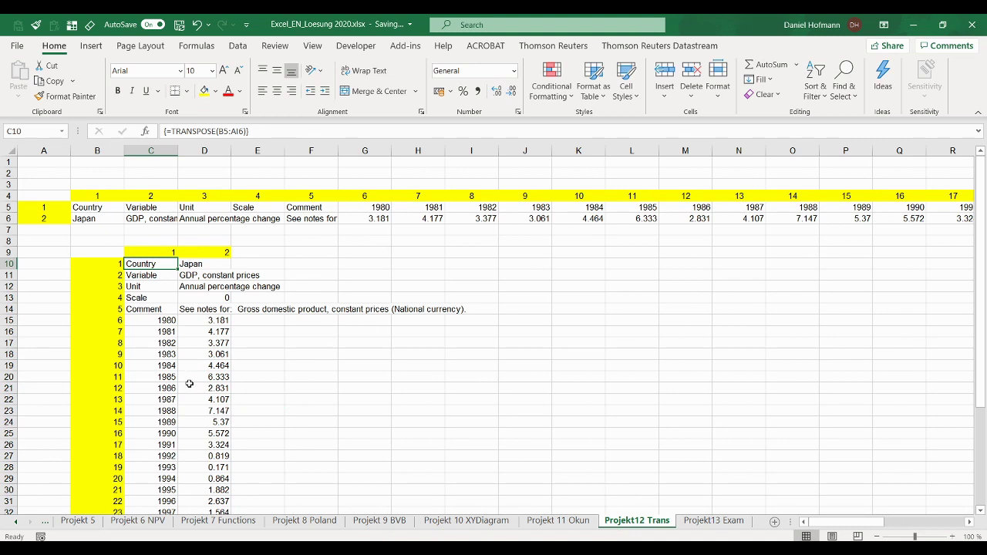
- Convert the 1980 growth rate into a growth factor in E15 with =D15/100 + 1
left_click_drag(186, 323, 192, 422)
left_click(258, 323)
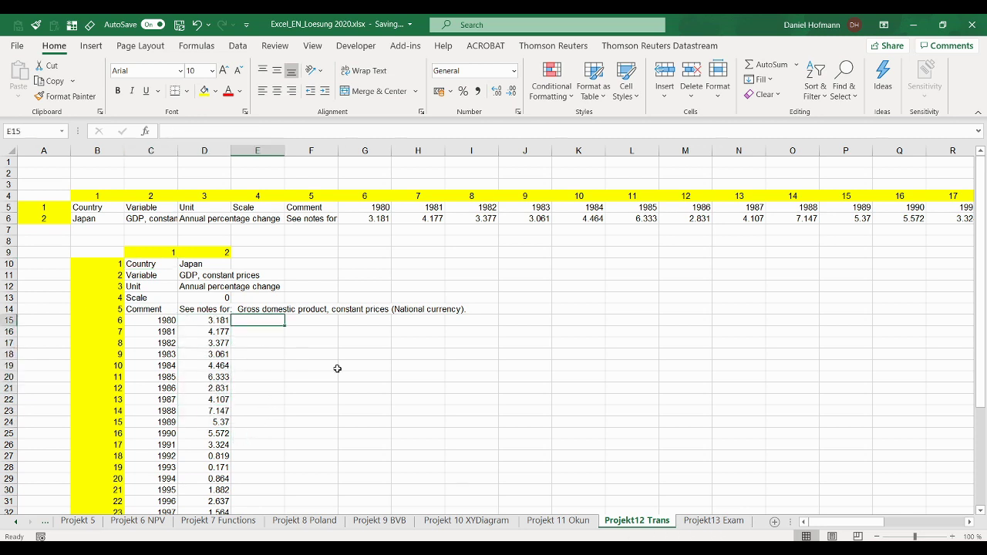
scroll(364, 380, "up", 1)
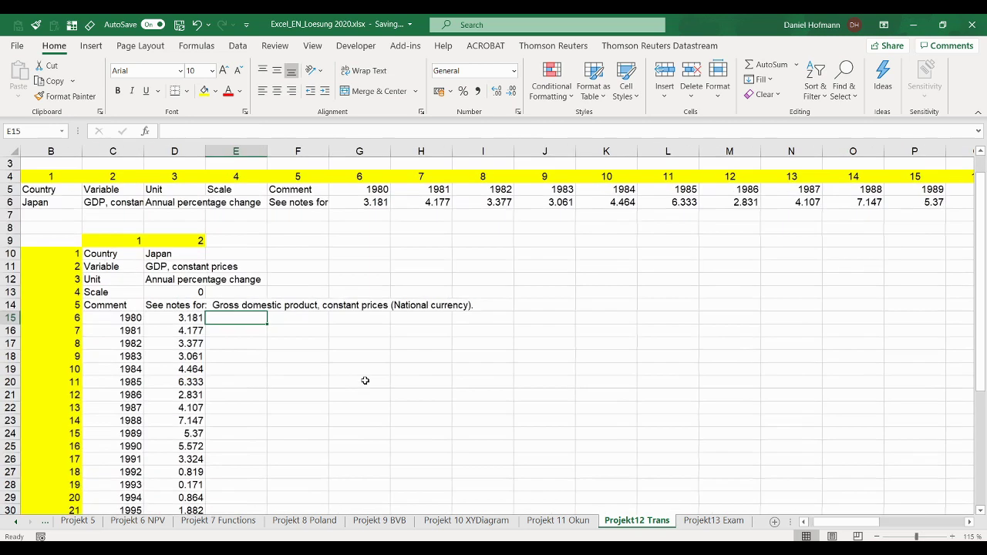
type("=")
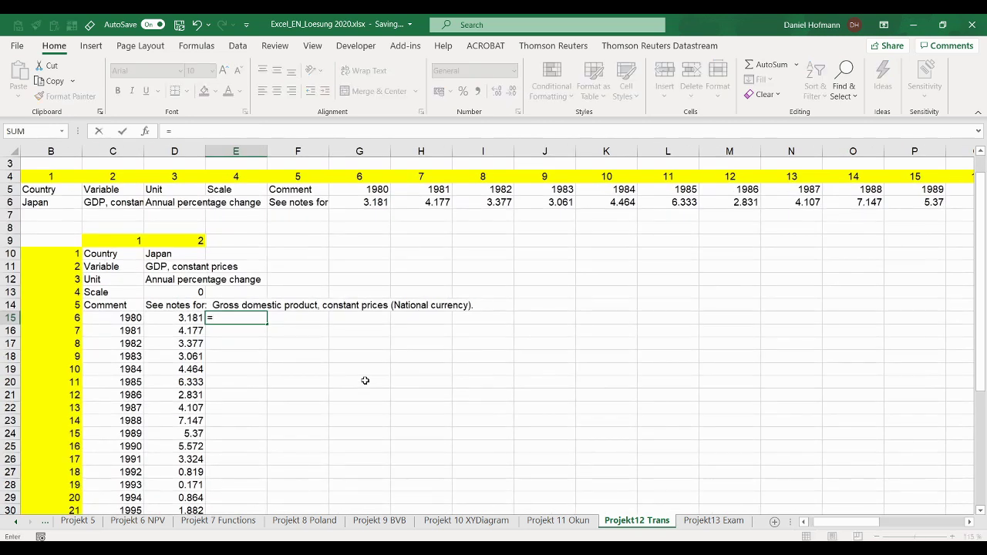
key("Left")
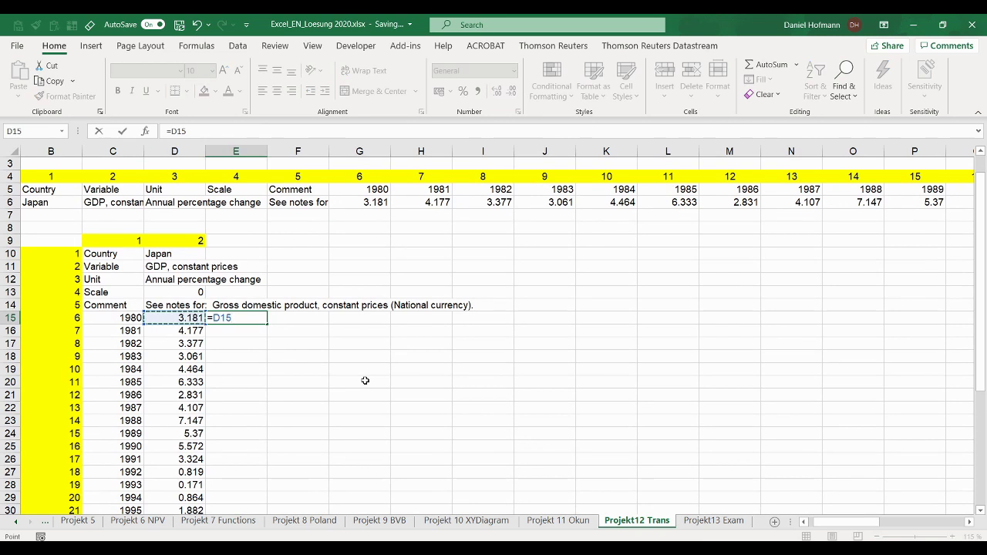
type("/100 + 1")
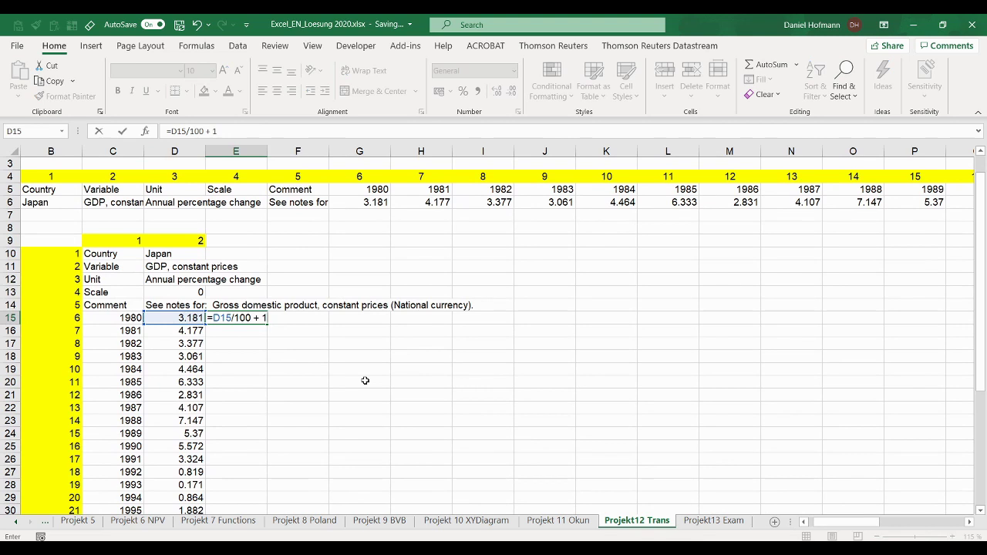
key("Return")
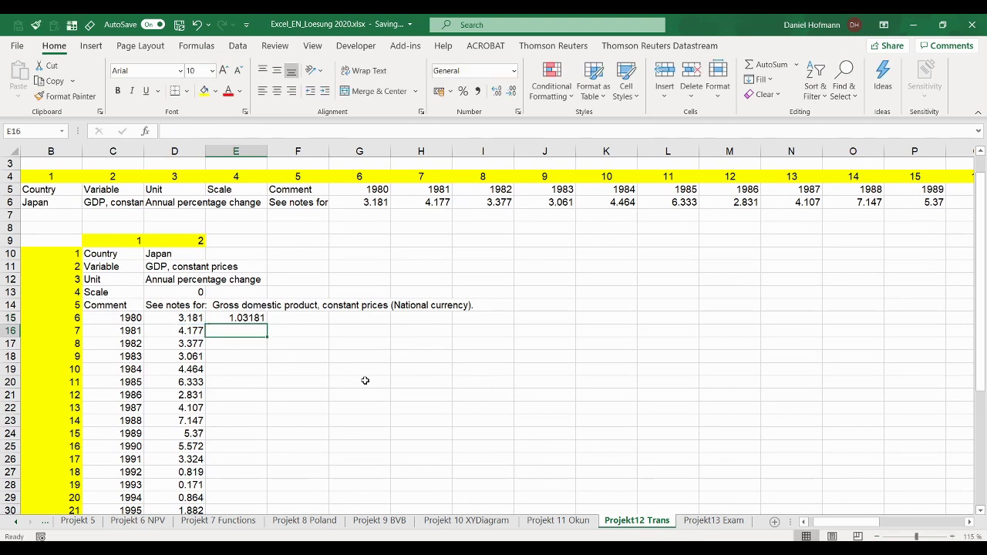
- Color the growth factor in E15 blue and fill its formula down through 2008 in E43
left_click(253, 319)
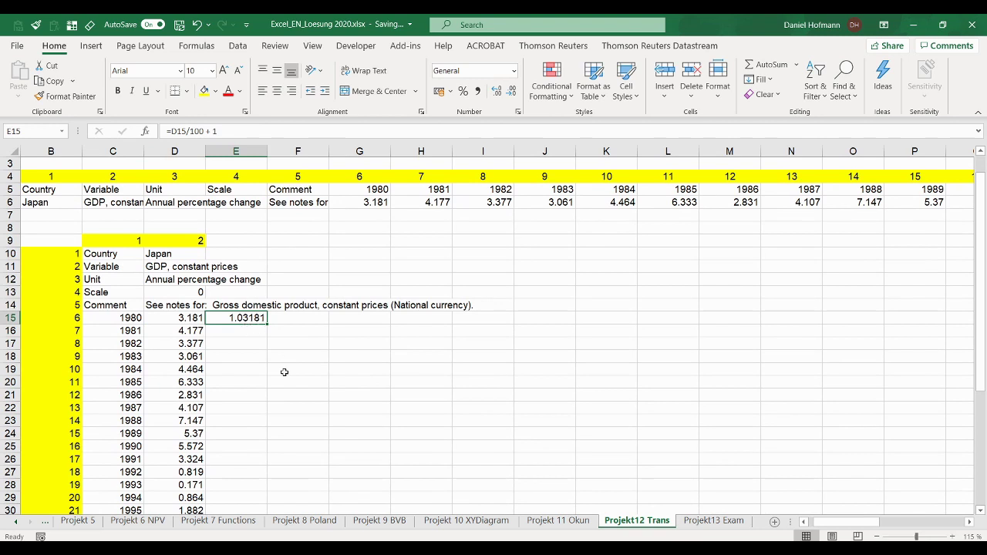
left_click(240, 91)
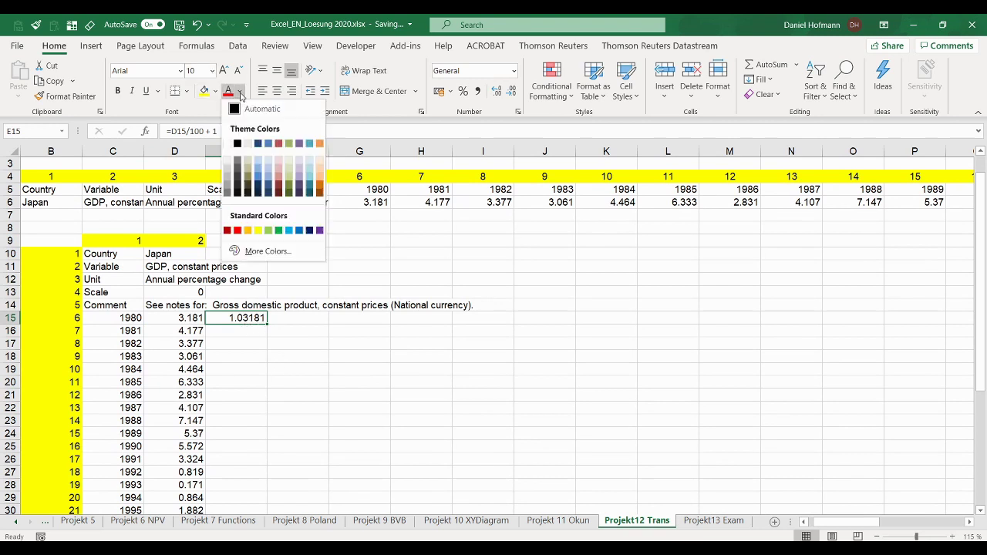
left_click(300, 231)
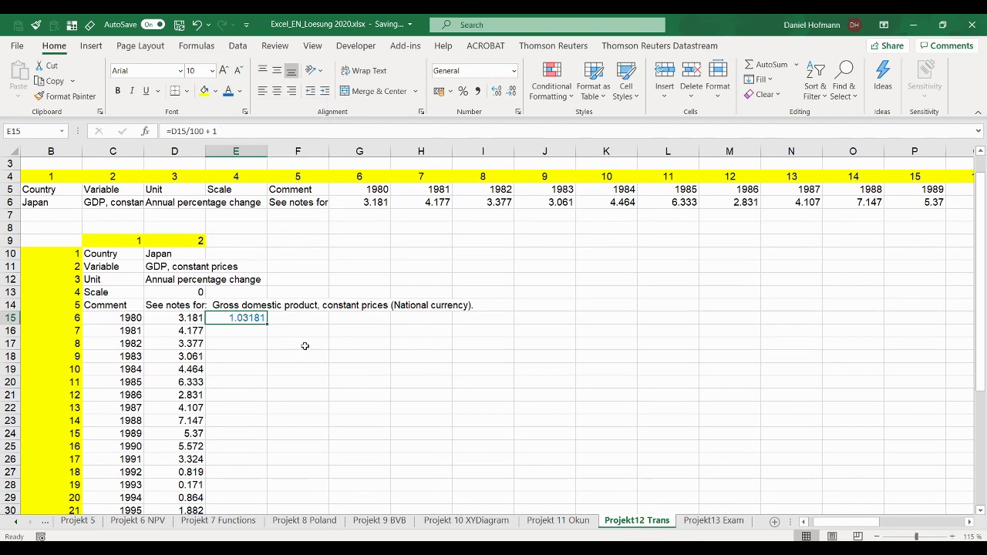
double_click(267, 324)
scroll(255, 327, "down", 7)
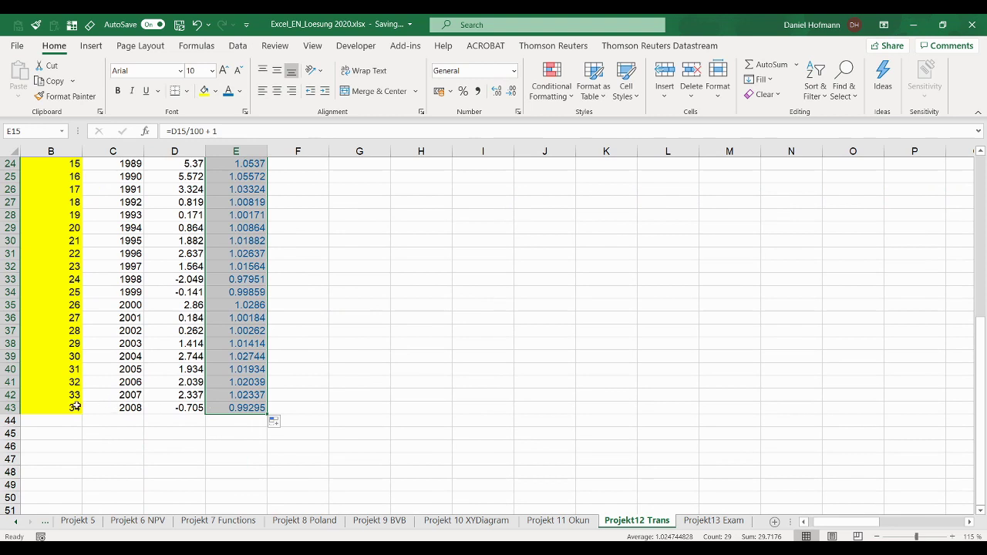
- Calculate the geometric mean of the 1980 to 2008 growth factors in E45 with =GEOMEAN(E15:E43)
left_click(238, 433)
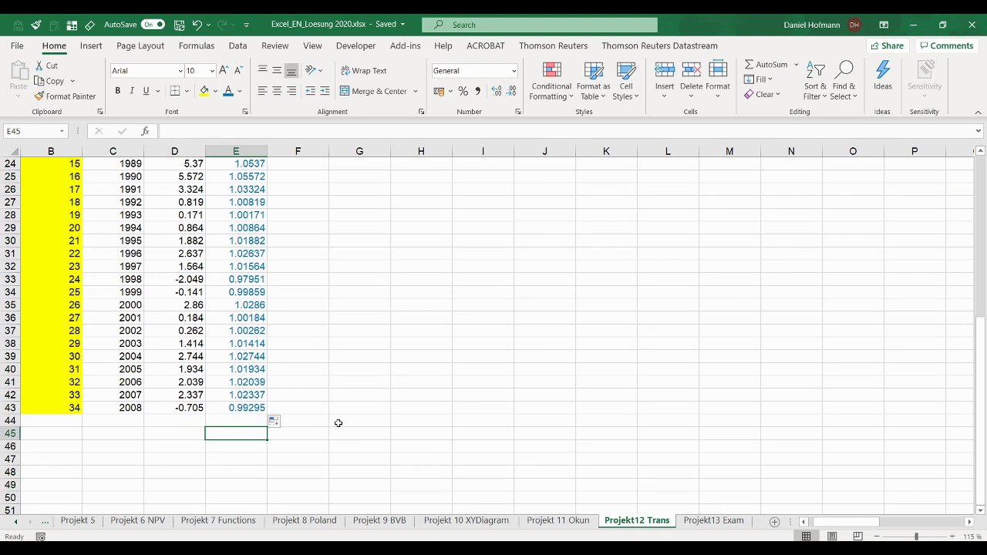
type("=")
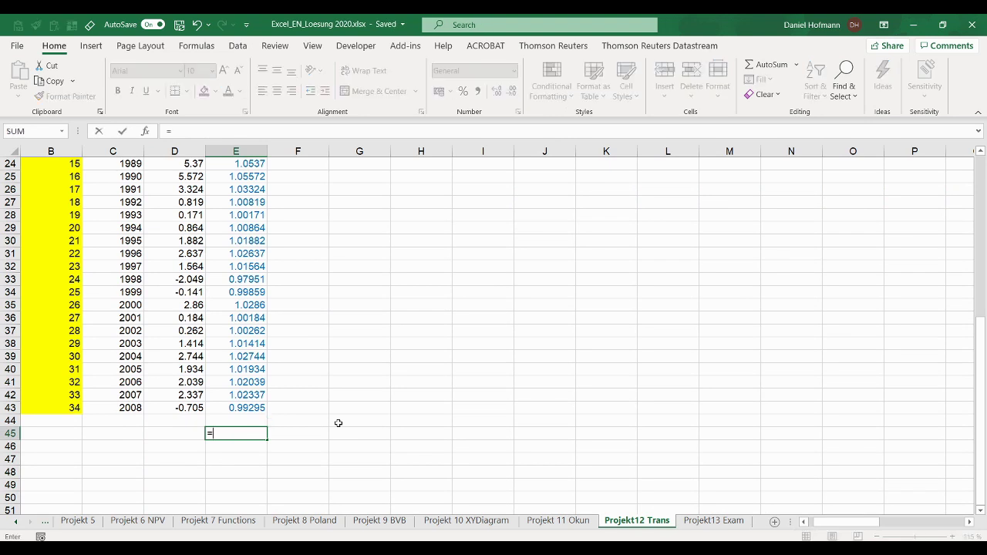
type("geo")
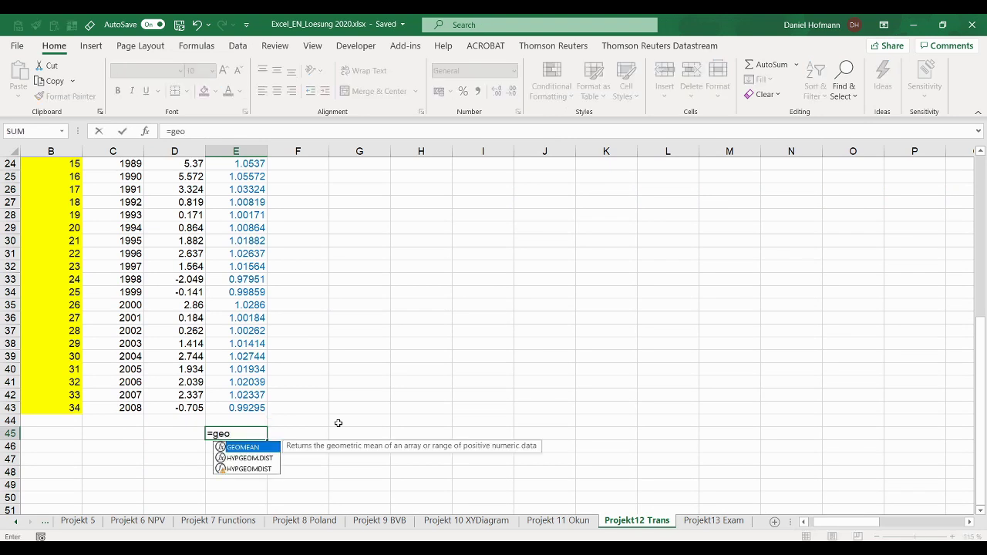
type("mea")
key("Tab")
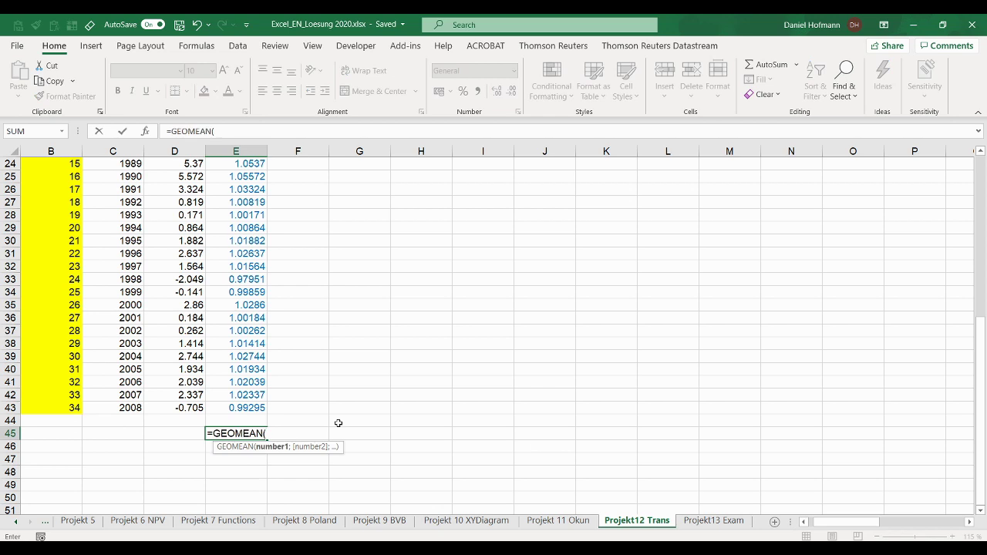
left_click(237, 408)
scroll(237, 362, "up", 4)
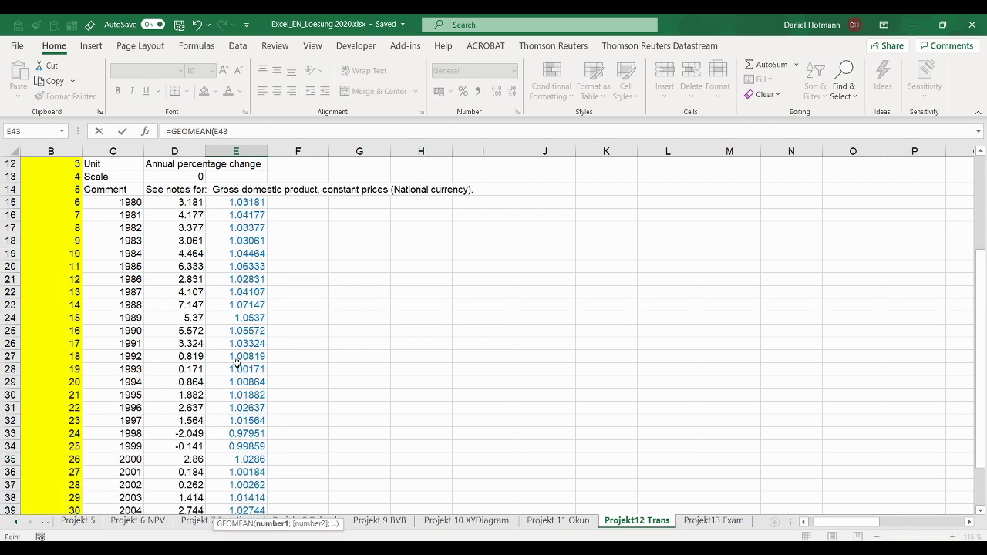
left_click(229, 200, "shift")
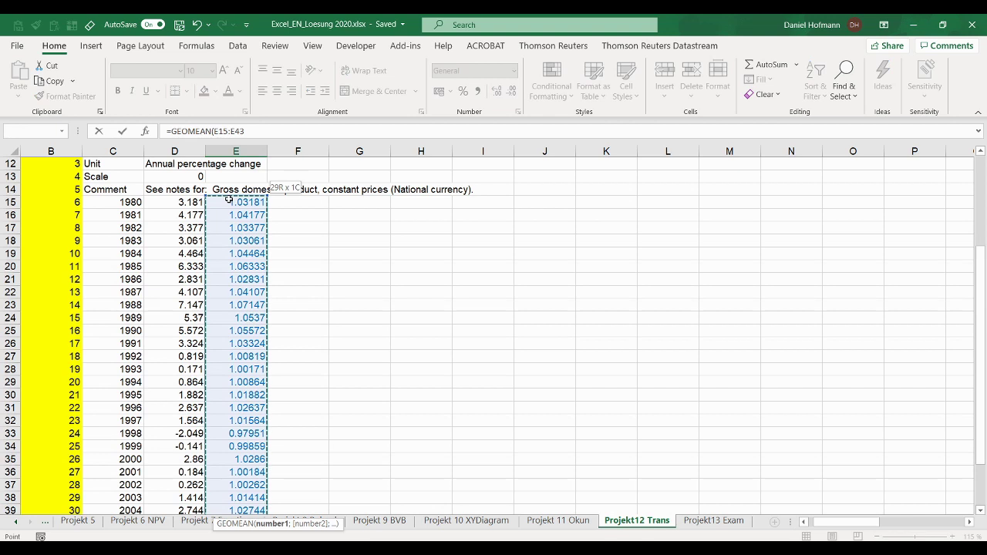
scroll(376, 268, "down", 5)
type(")")
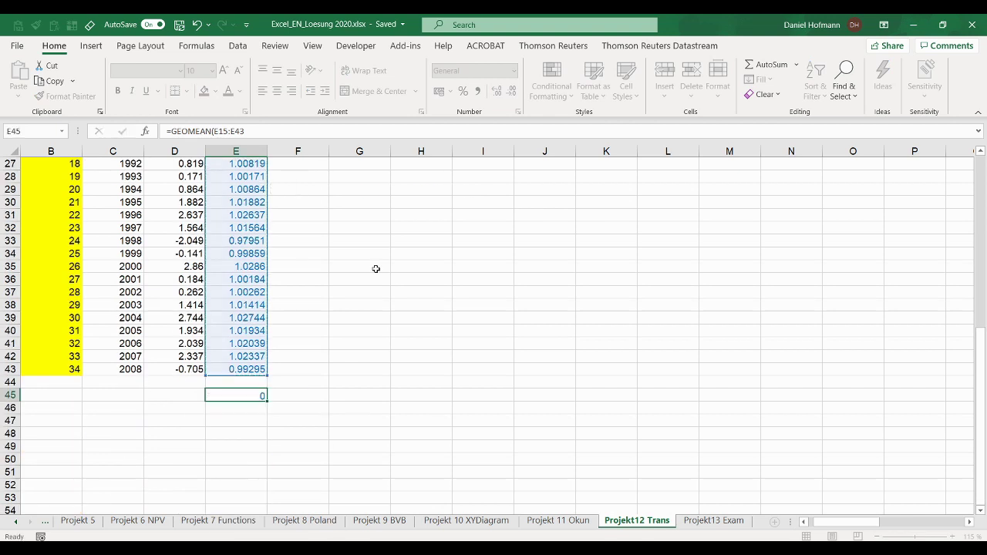
key("Return")
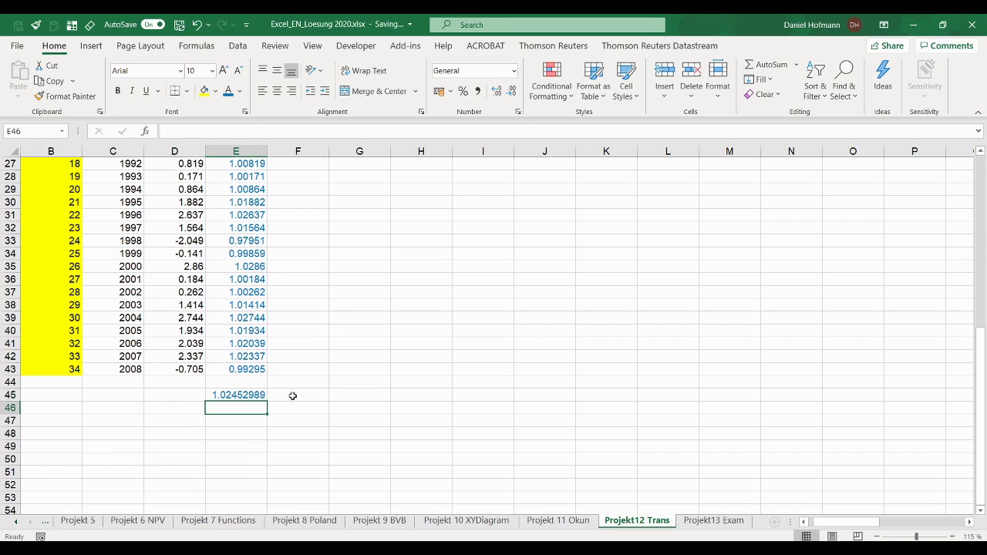
- Enter 1000 as the starting value in G14, above the row for 1980
scroll(299, 389, "up", 5)
scroll(300, 389, "up", 1)
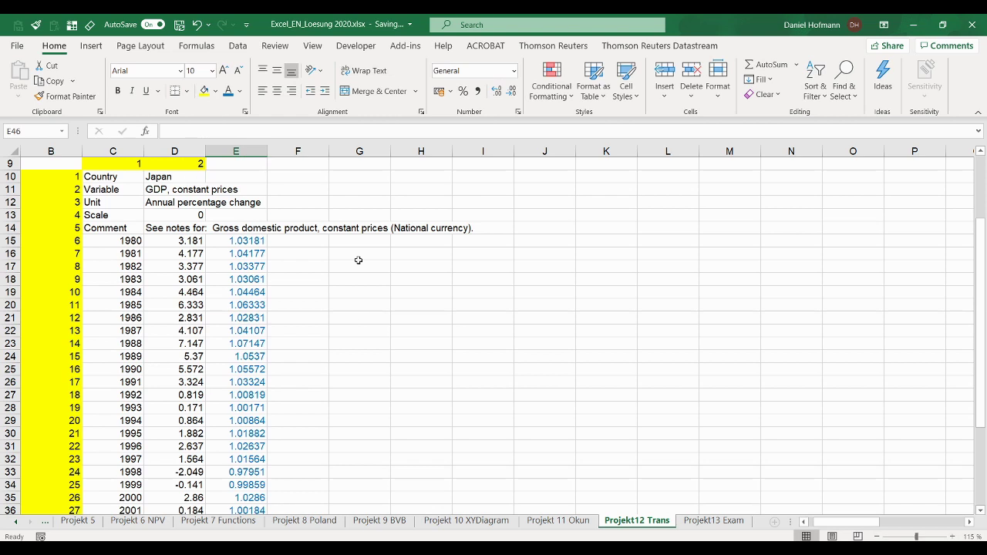
left_click(361, 226)
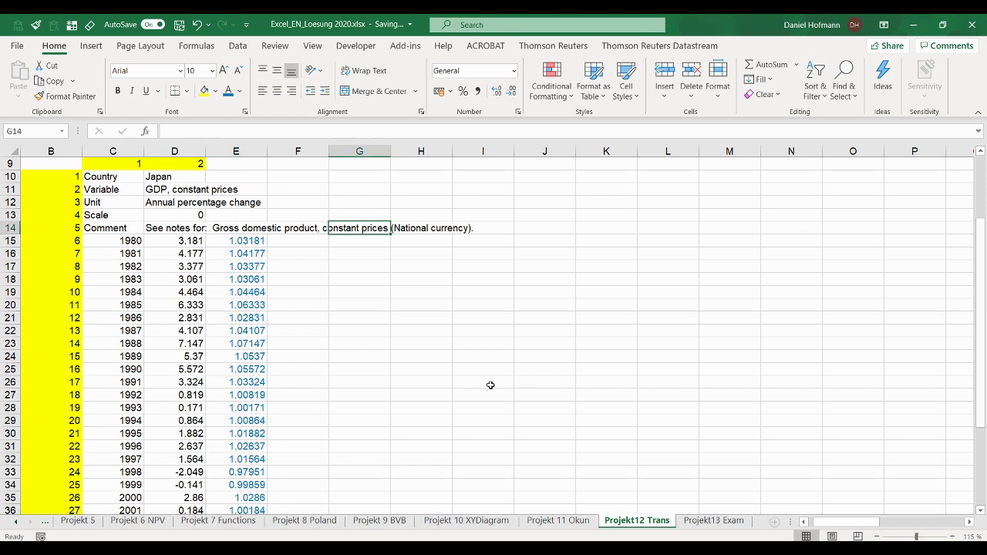
type("1000")
key("Return")
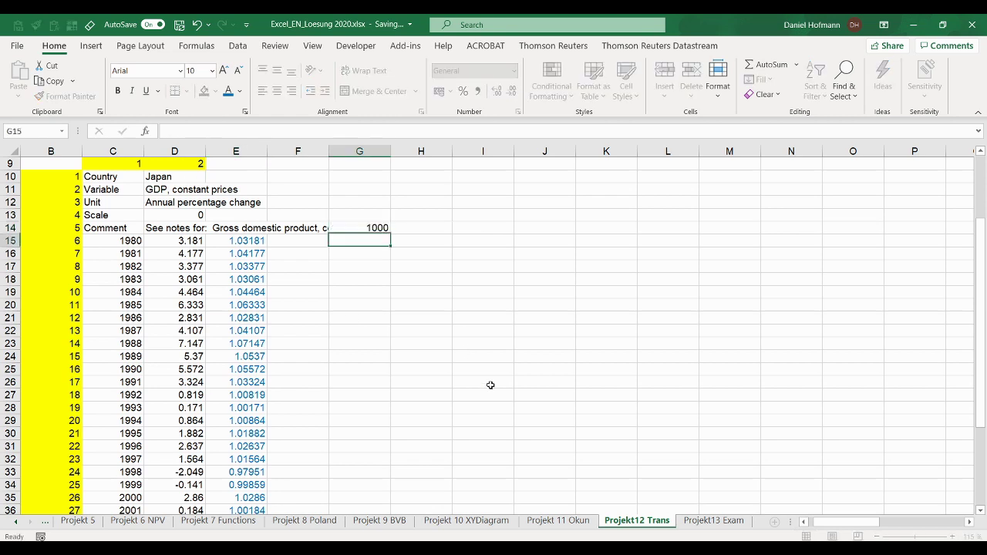
key("Up")
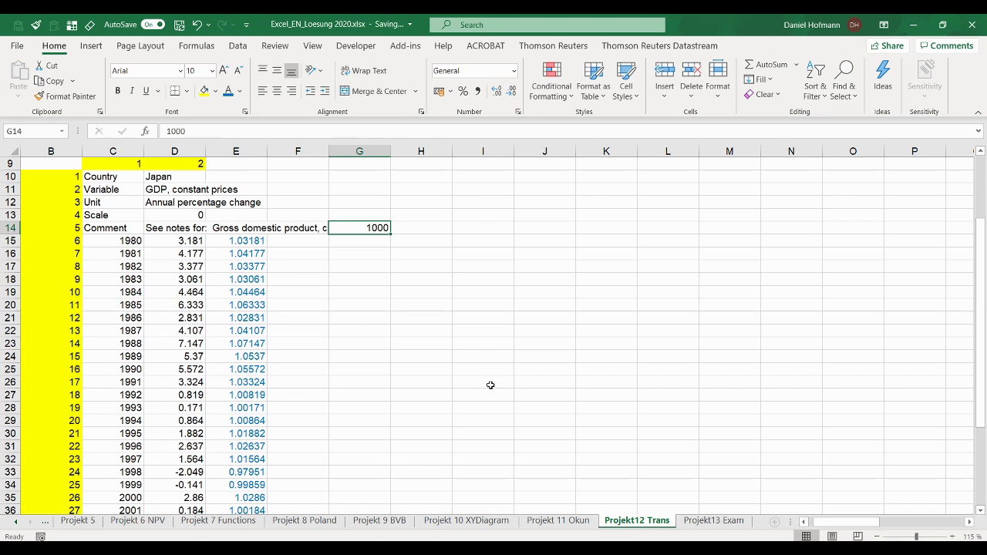
key("Down")
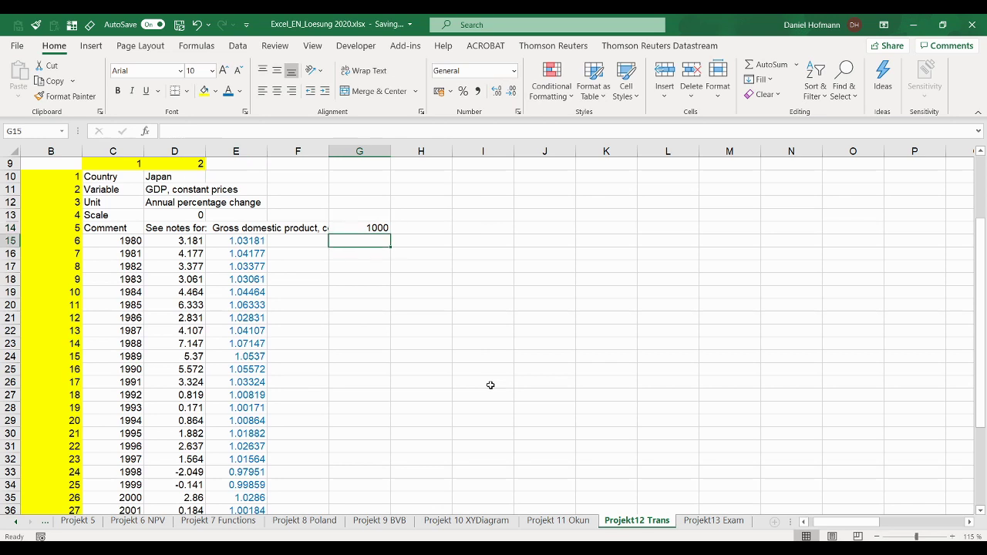
- Compound the starting value by the 1980 growth factor in G15 with =G14*E15
type("=")
key("Escape")
type("=")
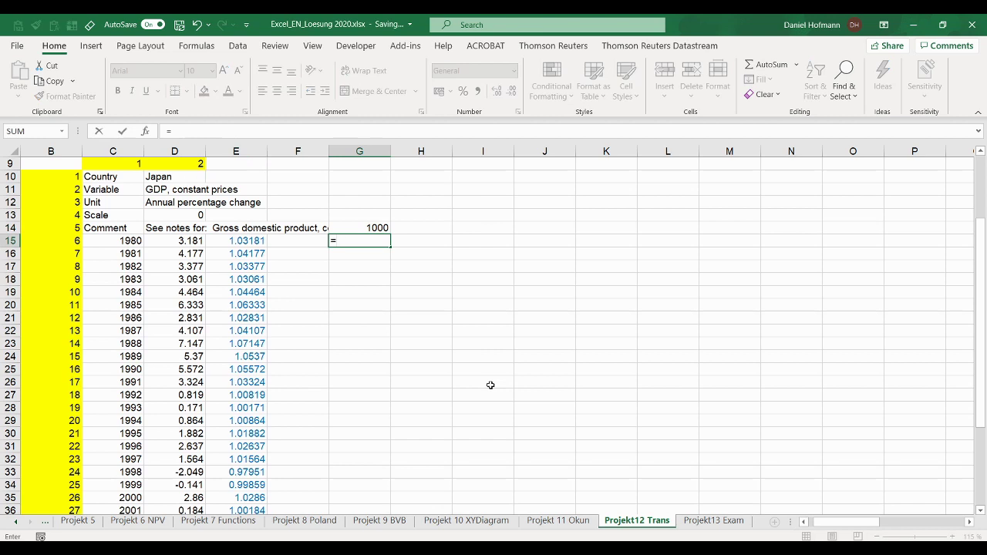
left_click(356, 225)
type("*")
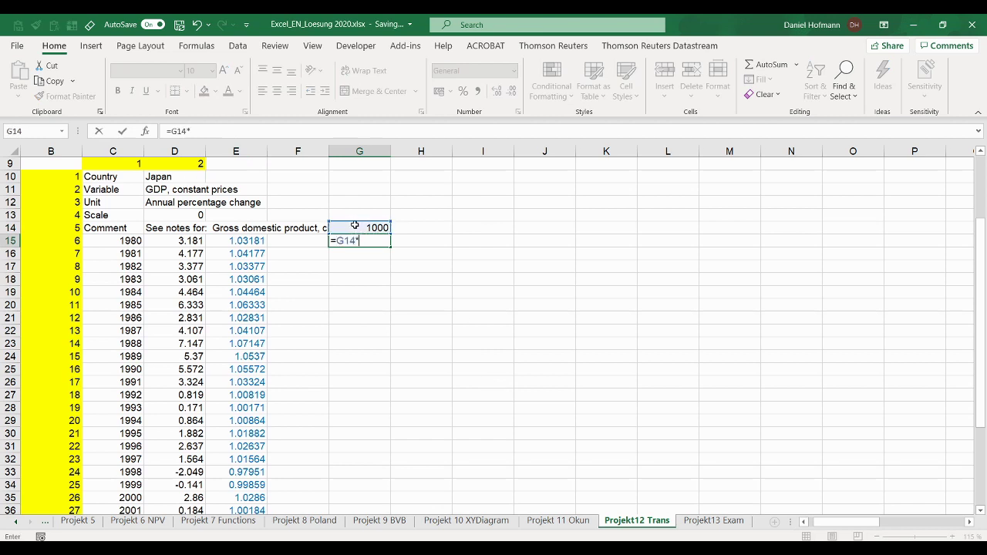
left_click(235, 242)
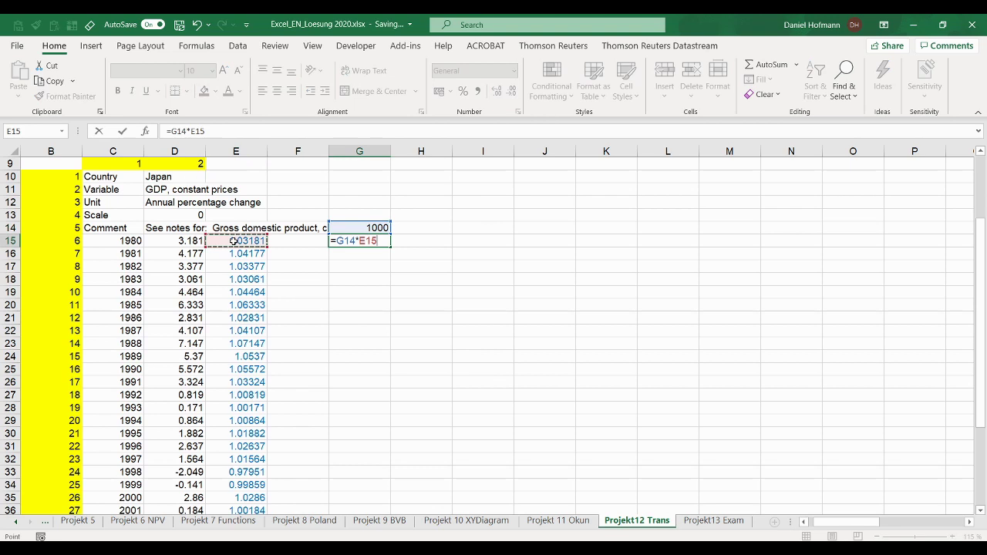
key("Return")
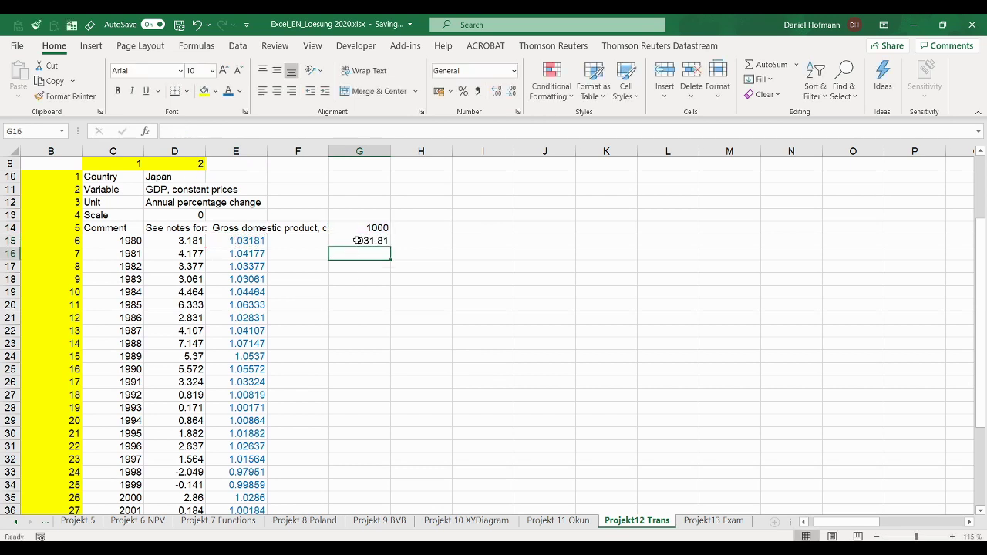
- Fill the G15 compounding formula down through 2008 in G43
left_click(356, 240)
left_click_drag(390, 247, 389, 493)
scroll(425, 378, "down", 5)
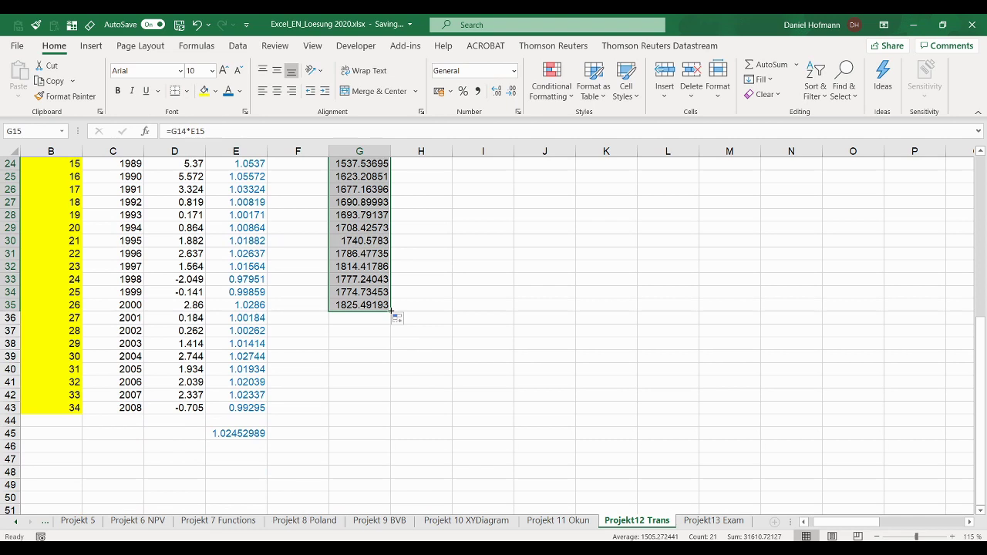
left_click_drag(390, 311, 393, 409)
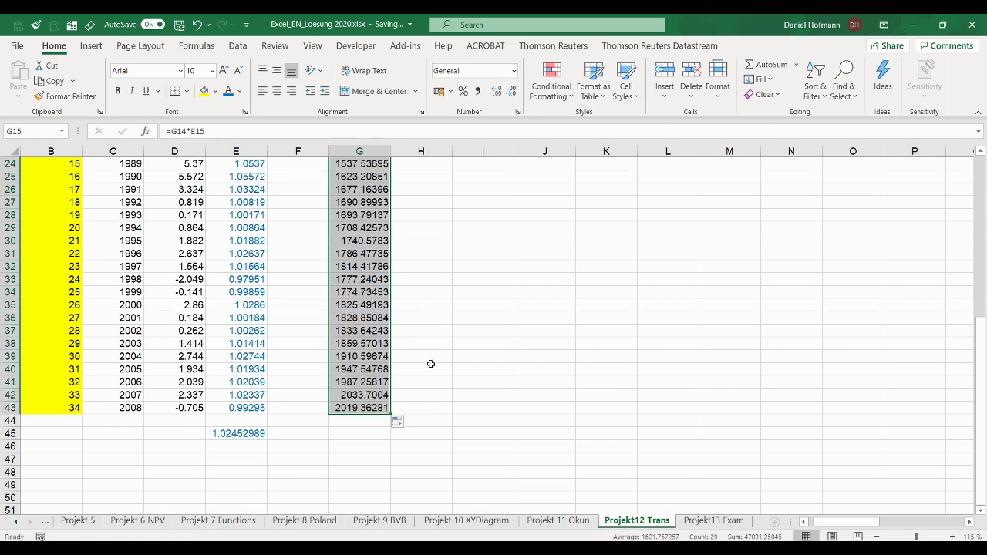
- Examine the compounding formulas in column G for the years 2008, 1980 and 1988
left_click(360, 409)
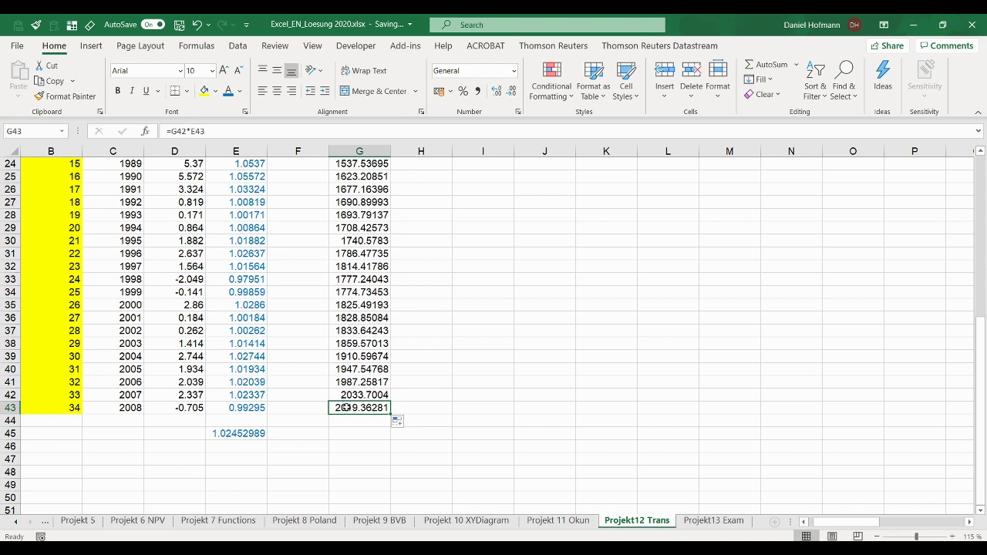
scroll(357, 378, "up", 6)
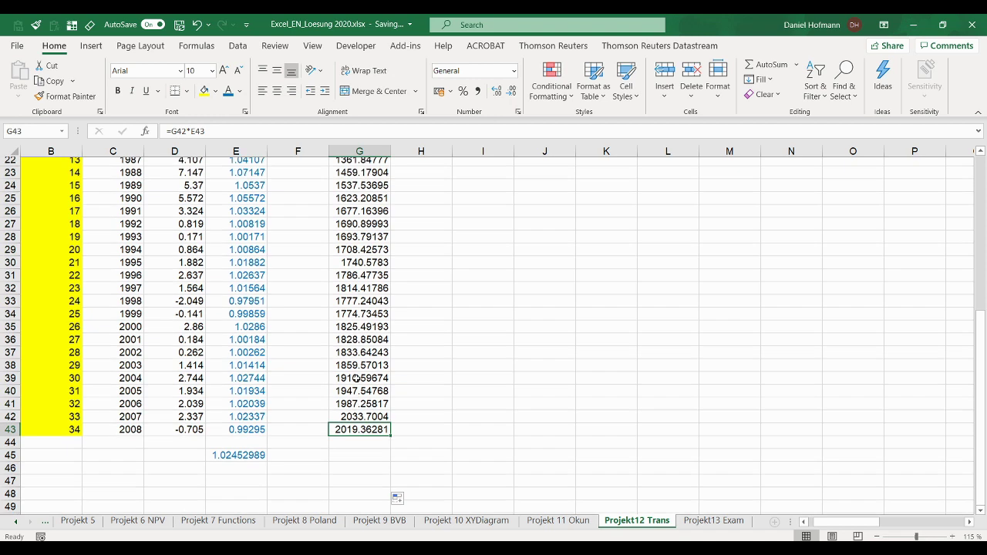
double_click(343, 279)
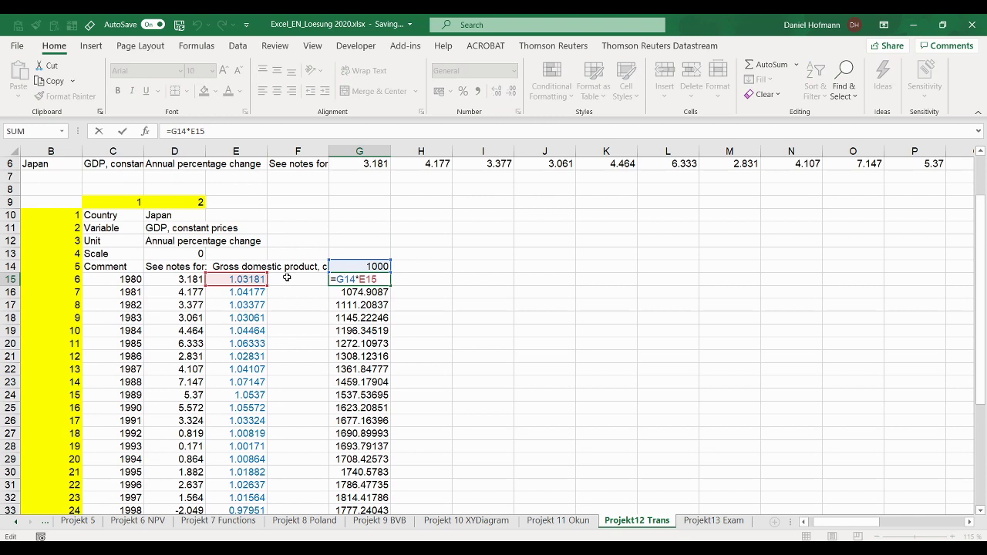
key("Return")
left_click(356, 283)
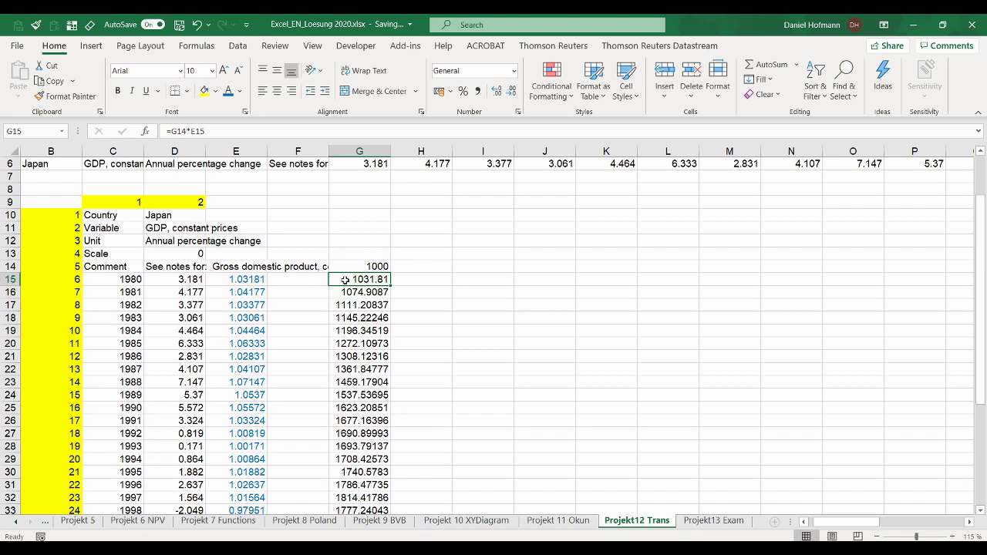
left_click(414, 268)
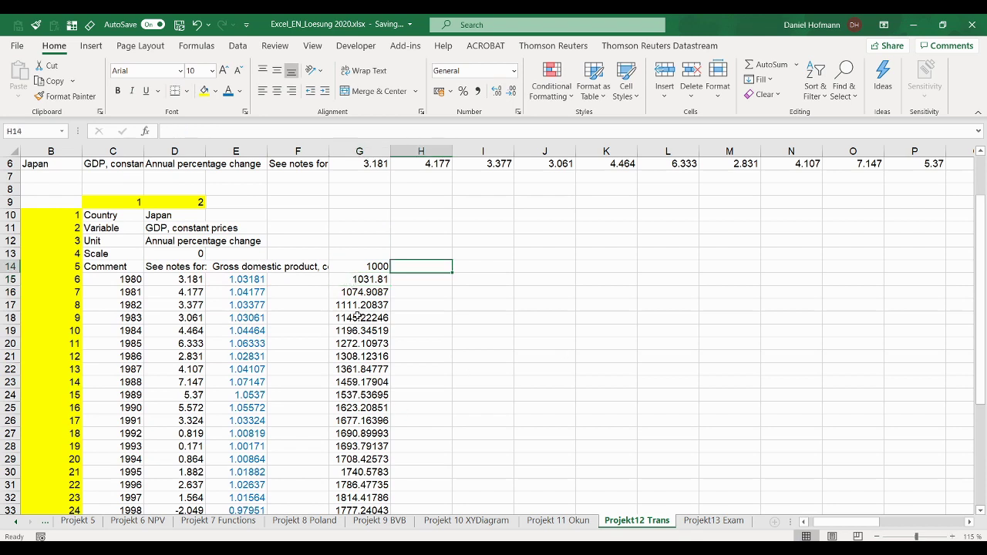
double_click(352, 382)
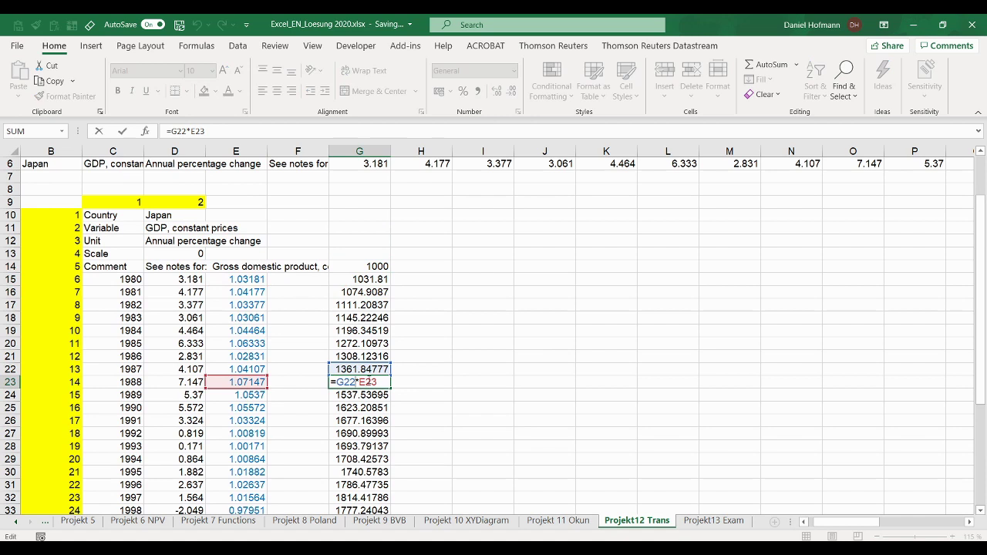
key("Return")
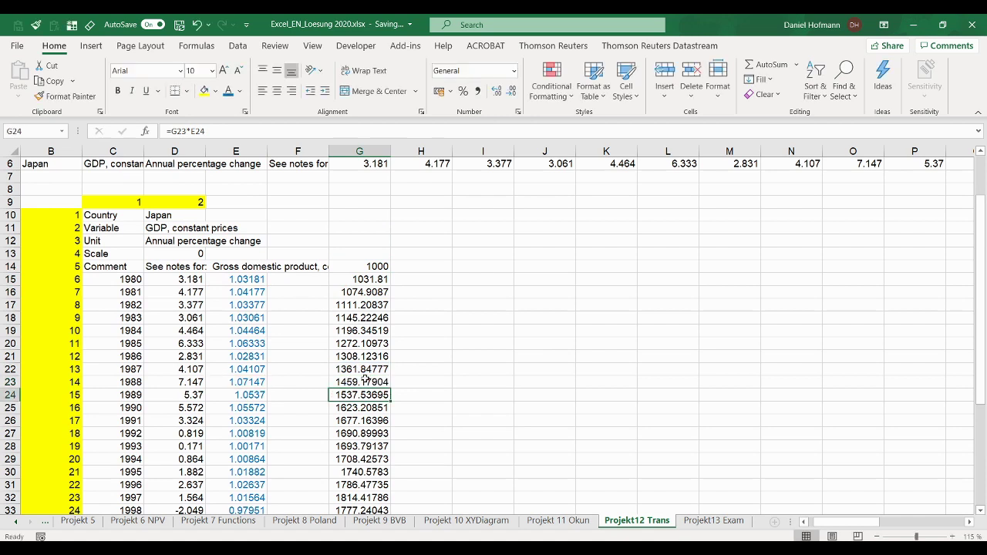
- Label the compounded column "actual" in G13 and the neighbouring column "geomean" in H13
left_click(417, 264)
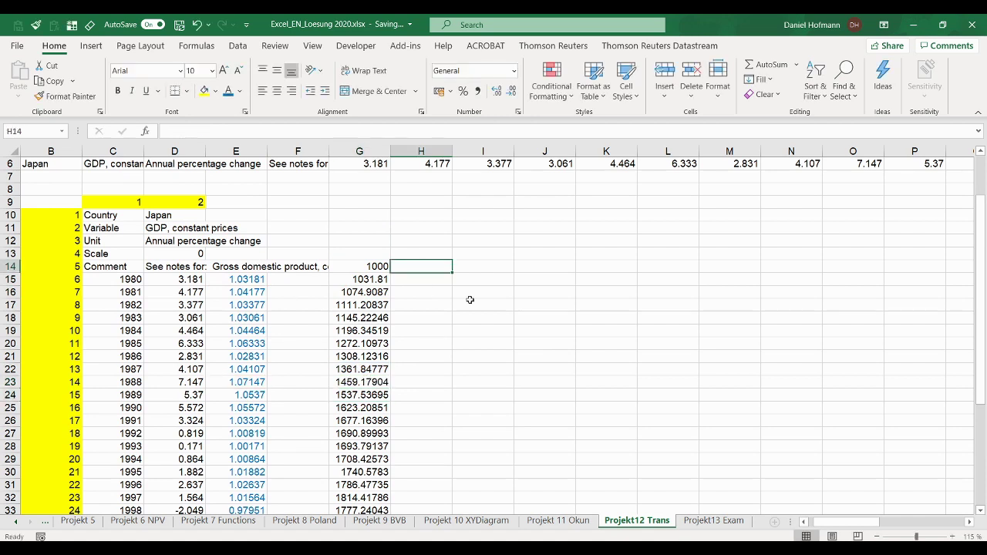
key("Up")
key("Left")
type("actual")
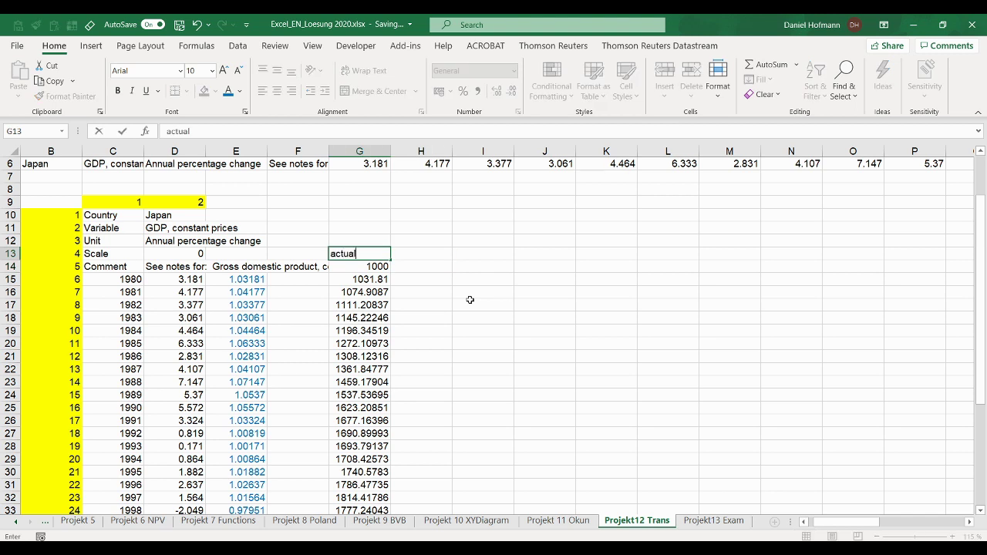
key("Tab")
type("geomean")
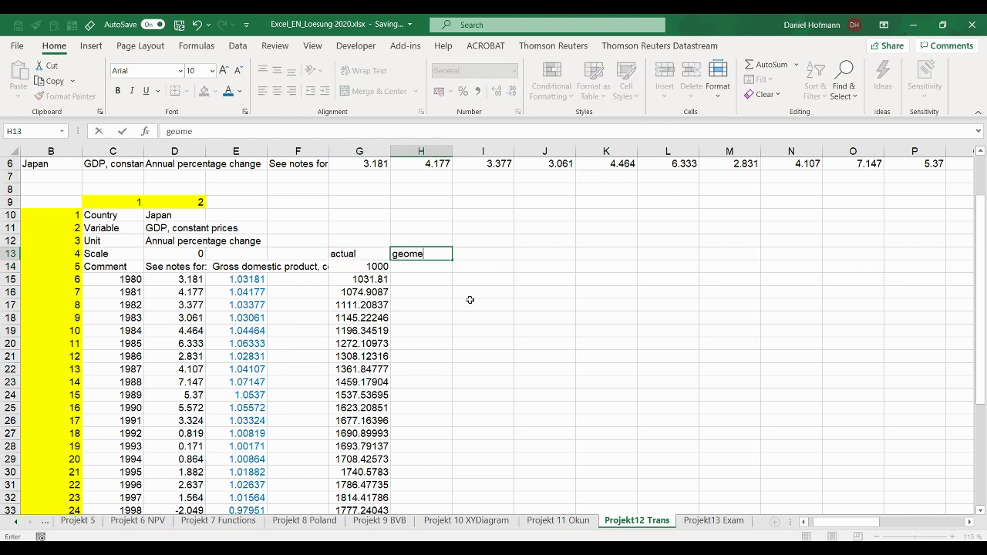
key("Return")
- Enter 1000 as the starting value of the geomean column in H14
key("Right")
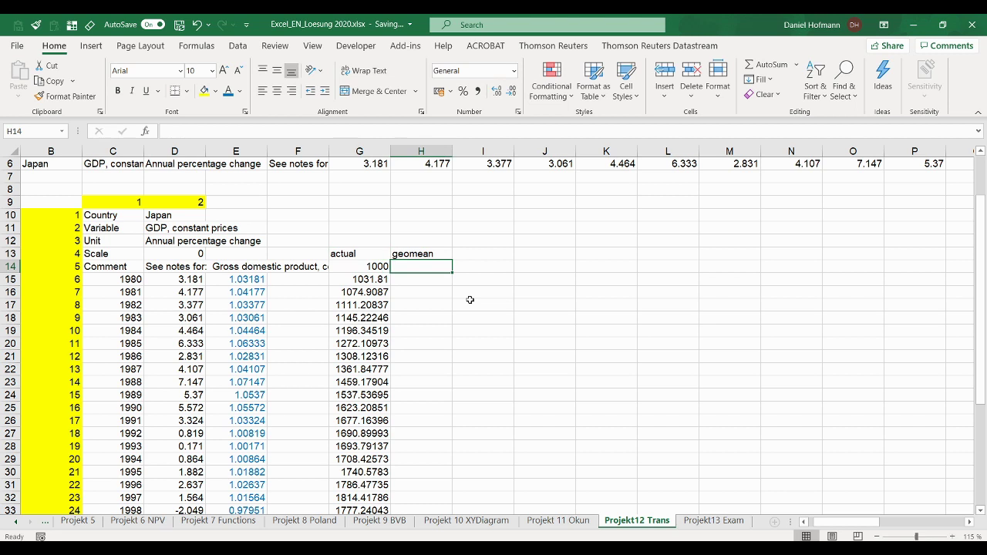
type("1000")
key("Return")
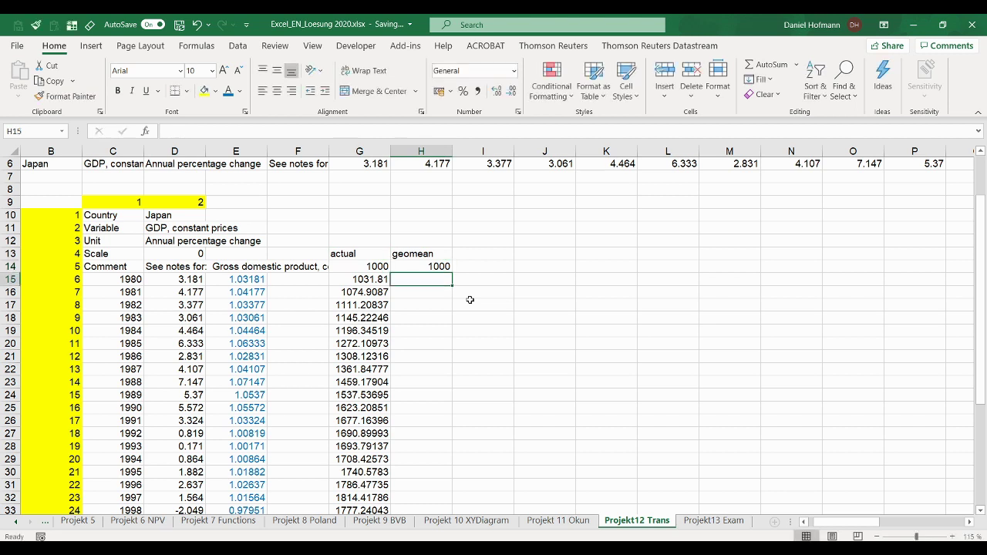
- Multiply the geomean starting value by the fixed geometric mean in H15 with =H14*$E$45
type("=")
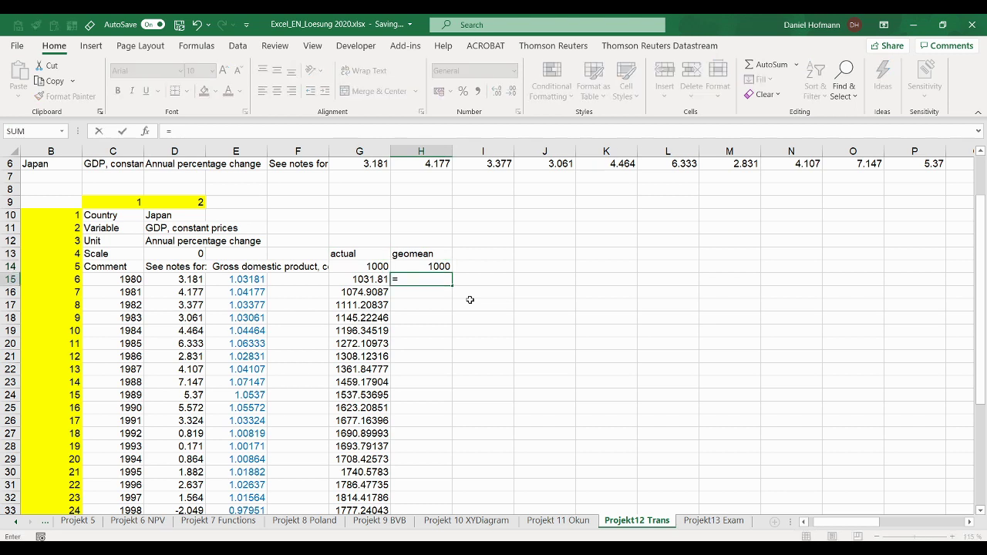
left_click(417, 266)
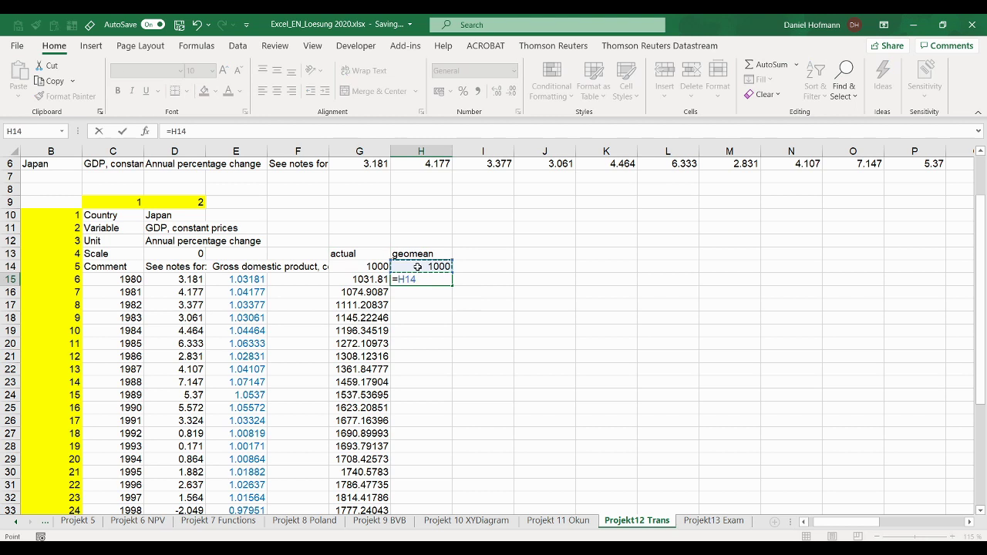
type("*")
scroll(313, 290, "down", 8)
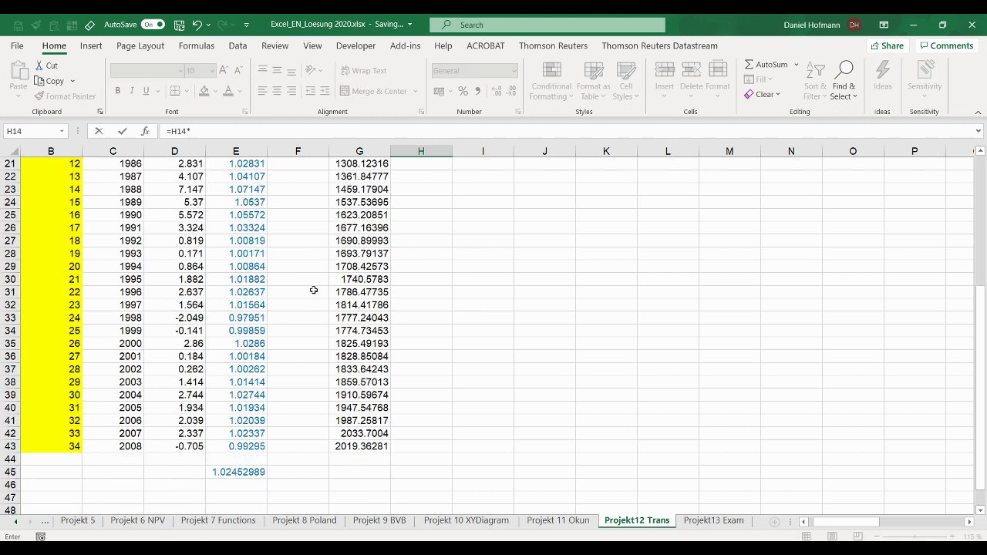
left_click(247, 356)
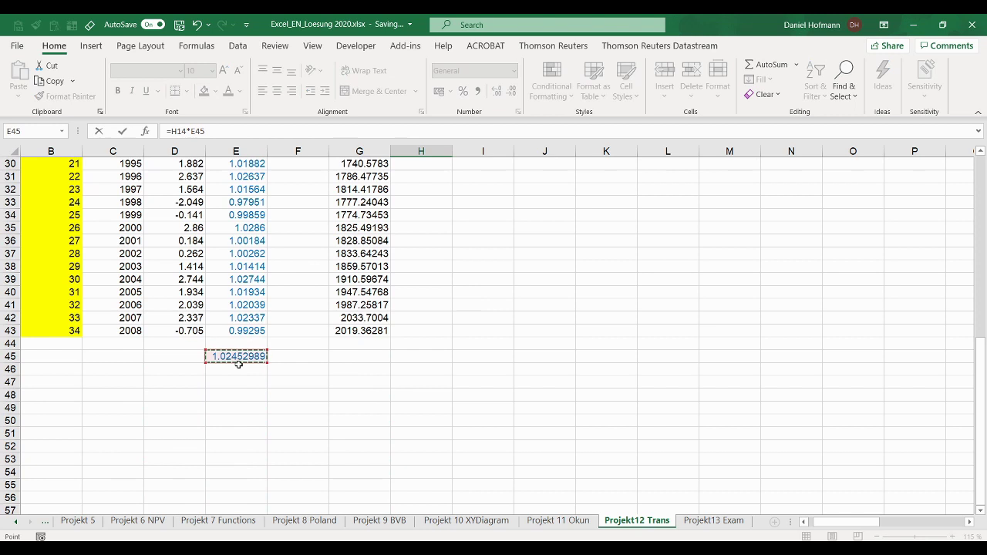
key("F4")
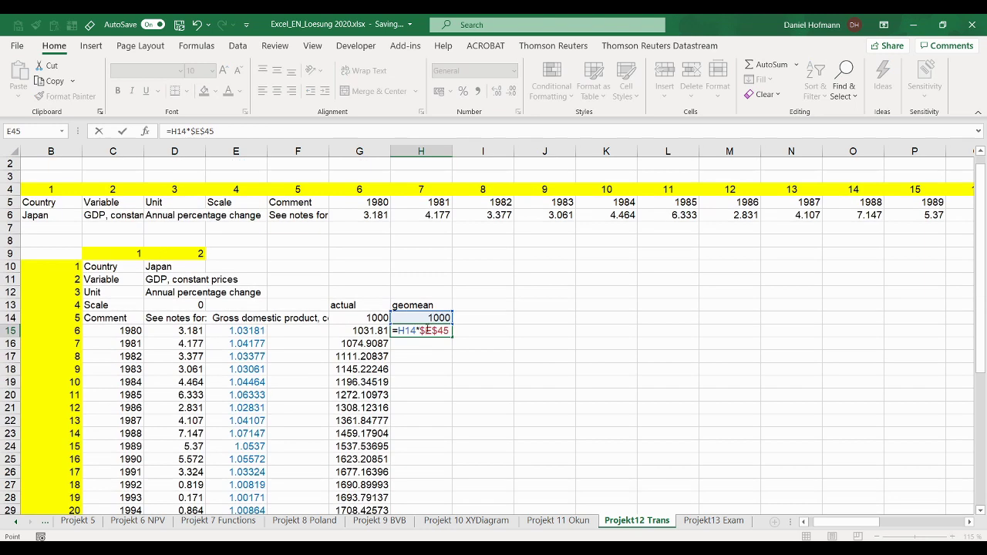
key("ctrl+Return")
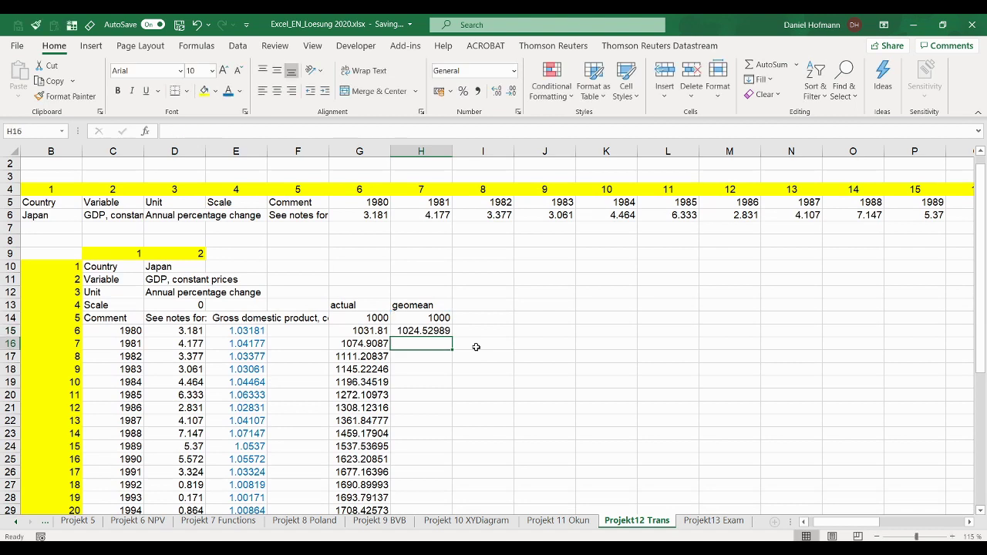
- Fill the H15 geometric mean formula down through 2008 in H43
double_click(453, 337)
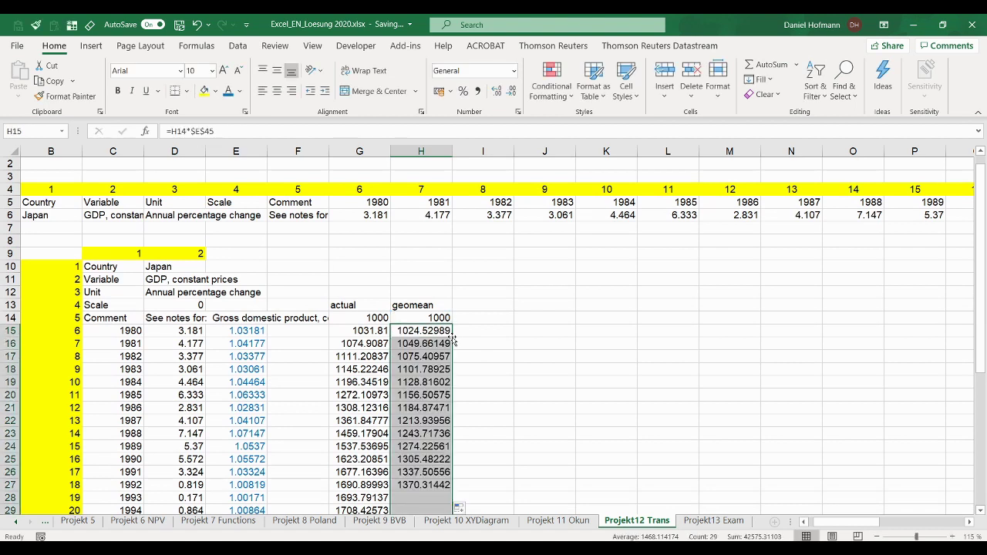
scroll(463, 333, "down", 7)
scroll(465, 330, "down", 1)
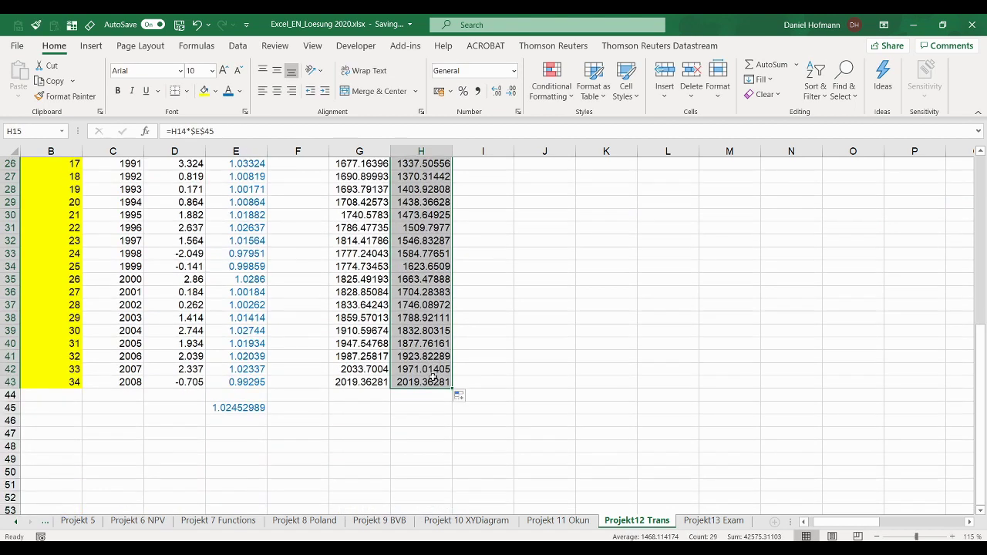
- Inspect the geomean formula in H36 and compare the 2008 end values in G43 and H43
double_click(437, 291)
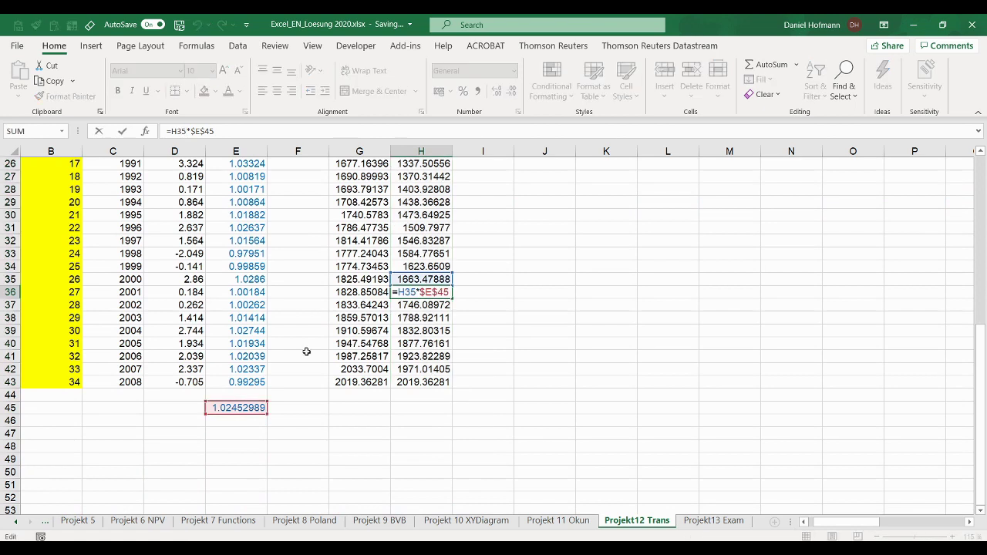
key("Return")
key("Return")
key("Return")
key("Return")
key("Return")
key("Return")
key("Return")
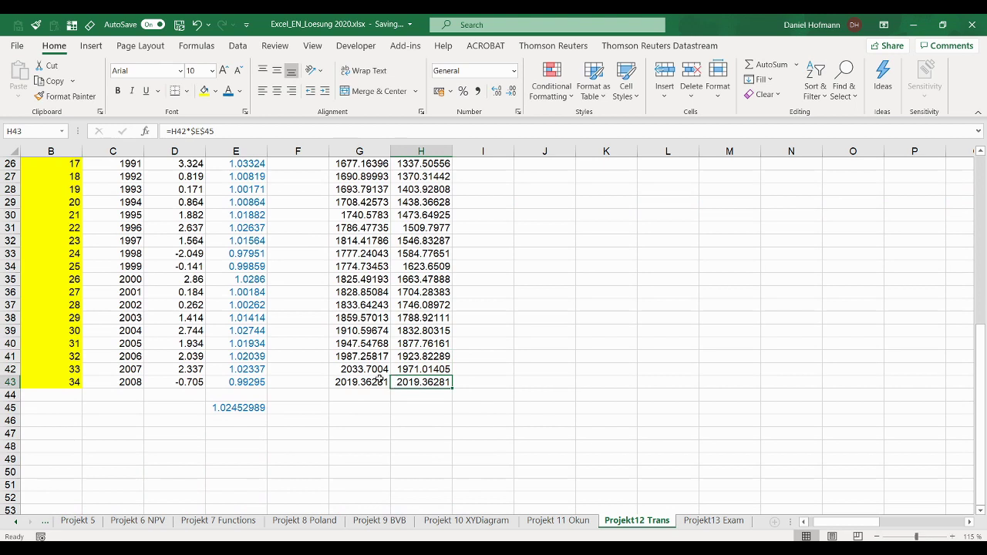
scroll(378, 379, "up", 8)
scroll(399, 307, "down", 9)
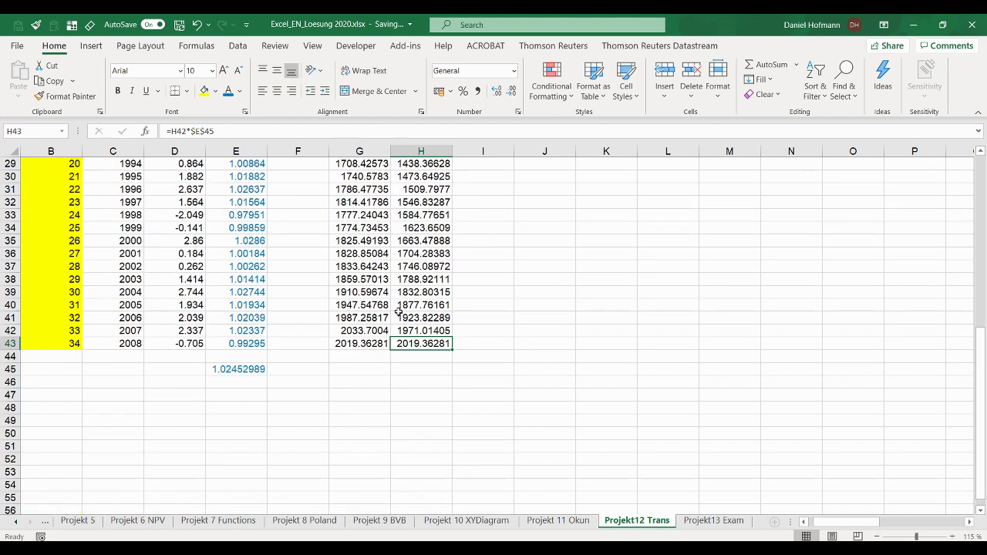
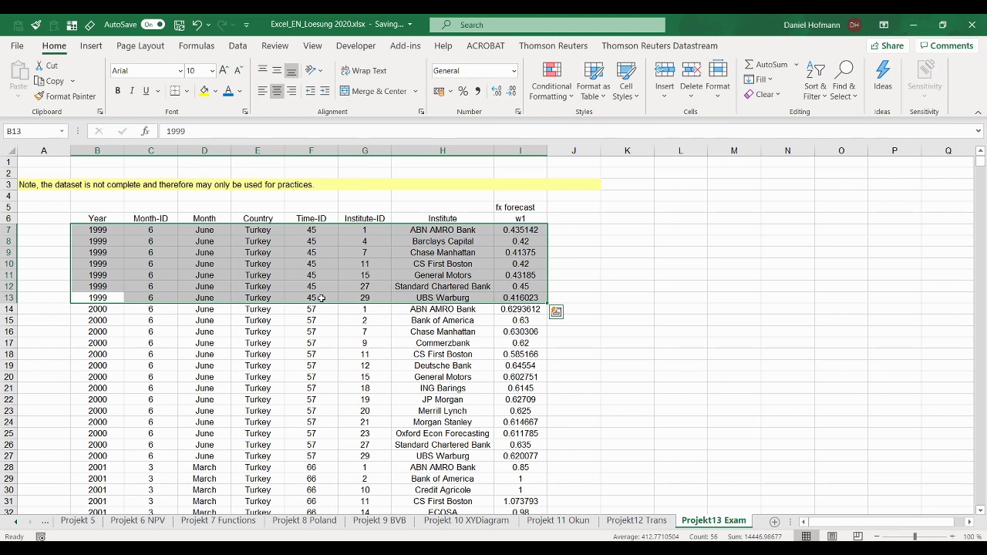
- Put a solid red outline border around the 1999 forecast block with Time-ID 45 in B7:I13
left_click_drag(321, 298, 316, 232)
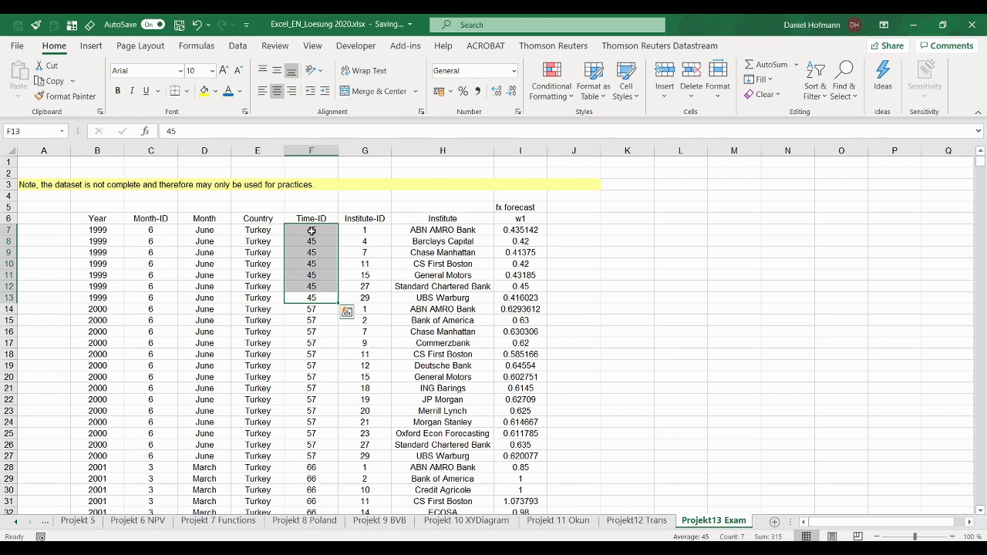
left_click_drag(91, 297, 505, 226)
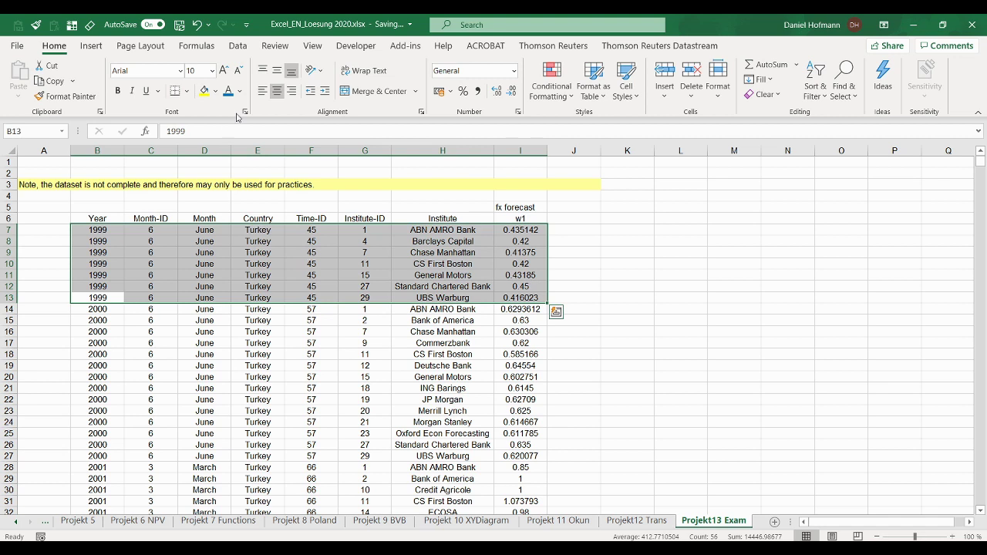
key("ctrl+1")
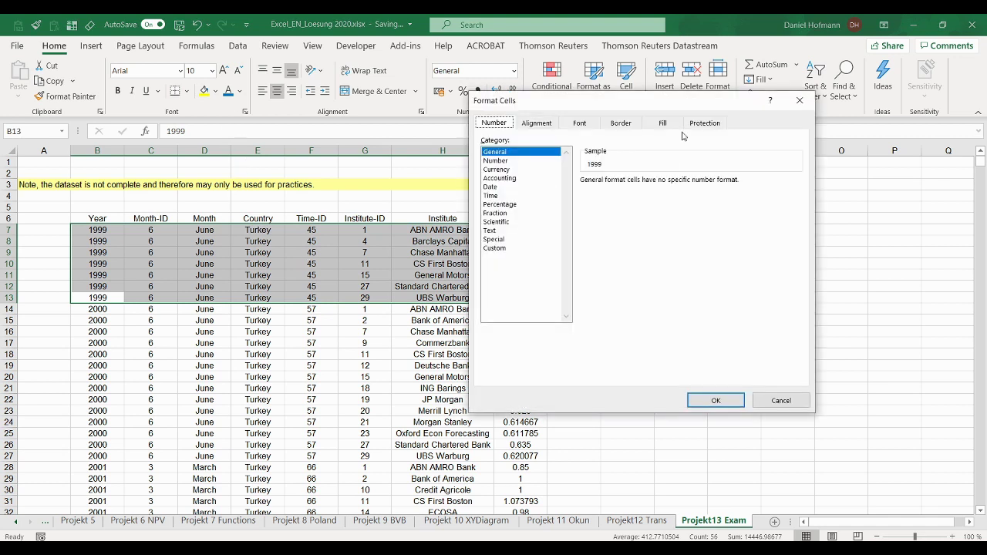
left_click(611, 126)
left_click(554, 262)
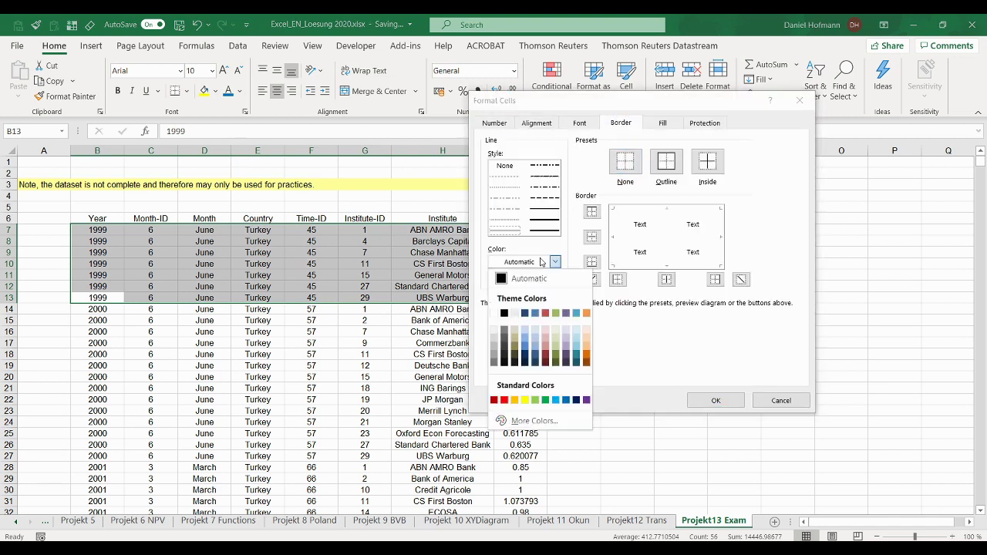
left_click(548, 314)
left_click(666, 162)
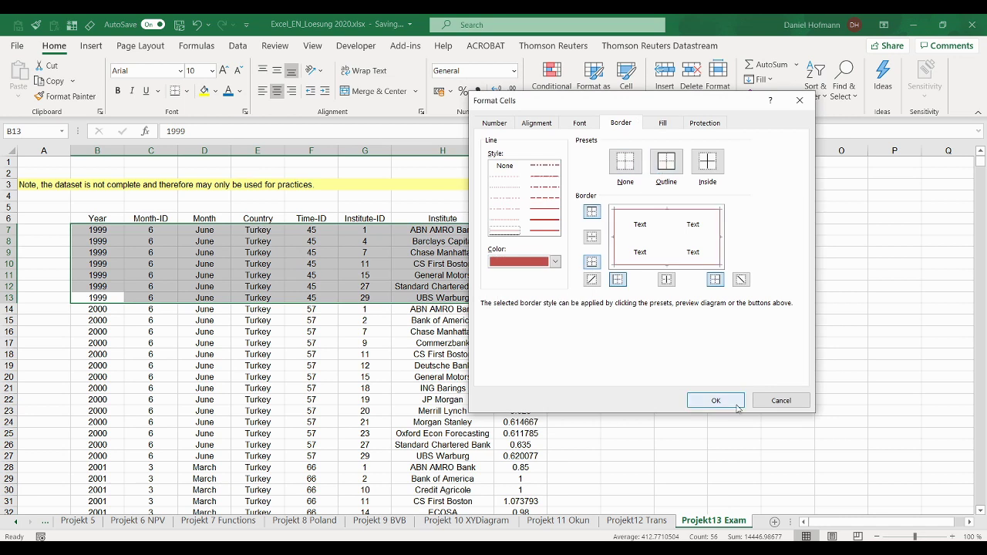
left_click(544, 208)
left_click(625, 162)
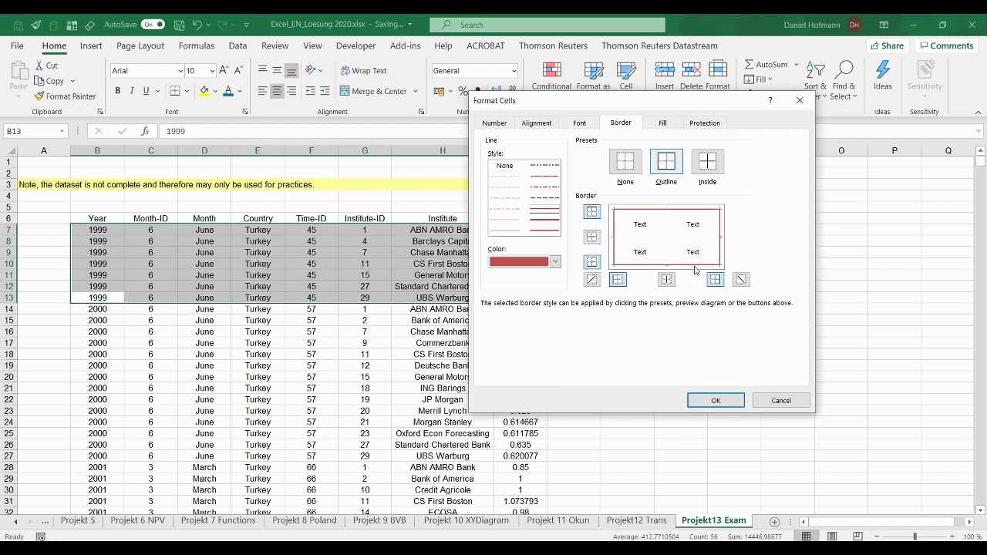
left_click(716, 400)
left_click(298, 332)
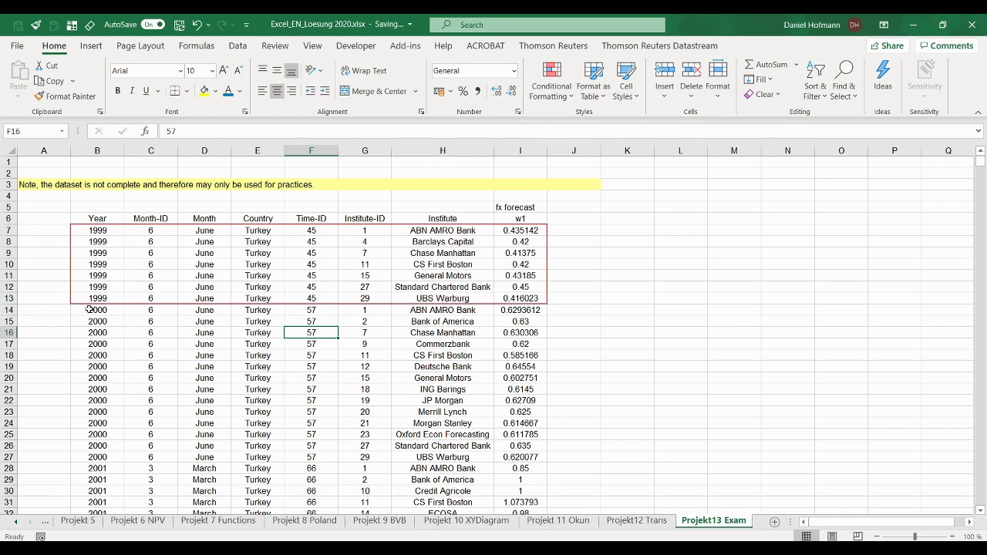
- Examine the year 2000 block and count its Time-ID 57 entries in F14:F27
left_click_drag(88, 310, 99, 333)
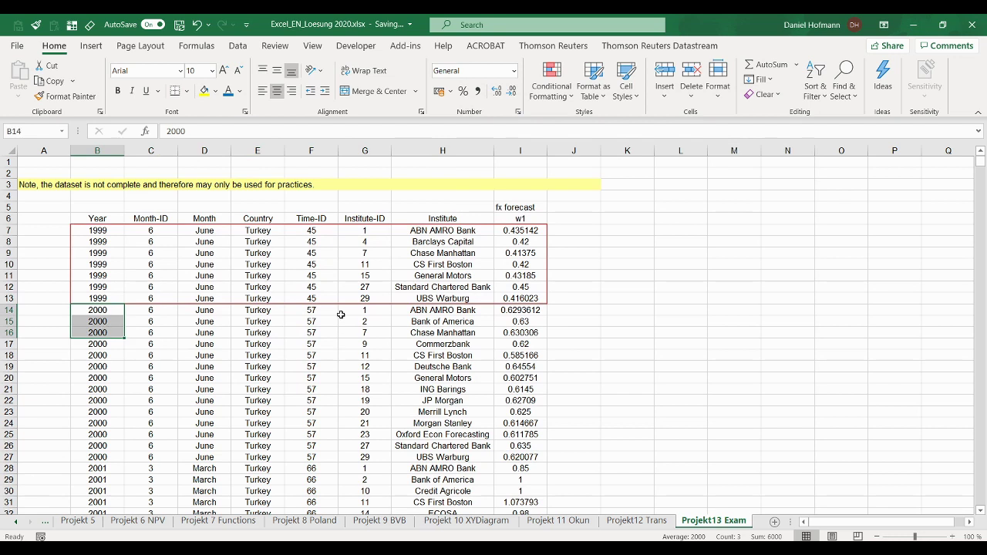
left_click_drag(324, 312, 320, 457)
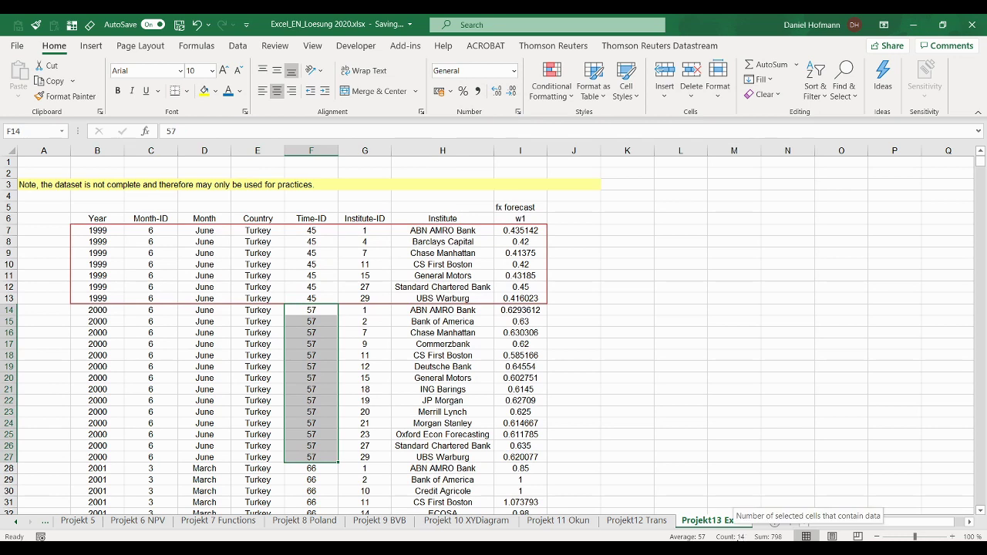
left_click(695, 521)
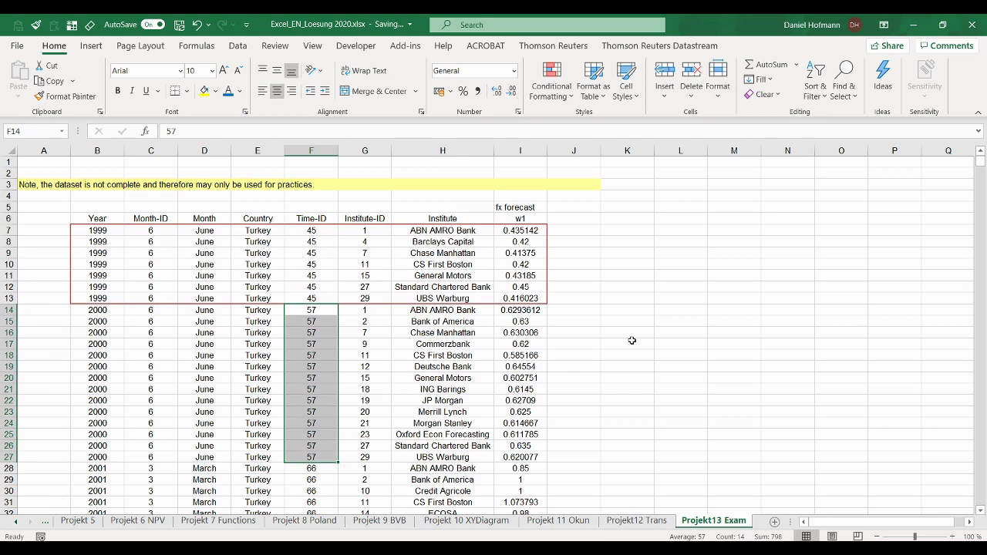
left_click_drag(665, 333, 530, 367)
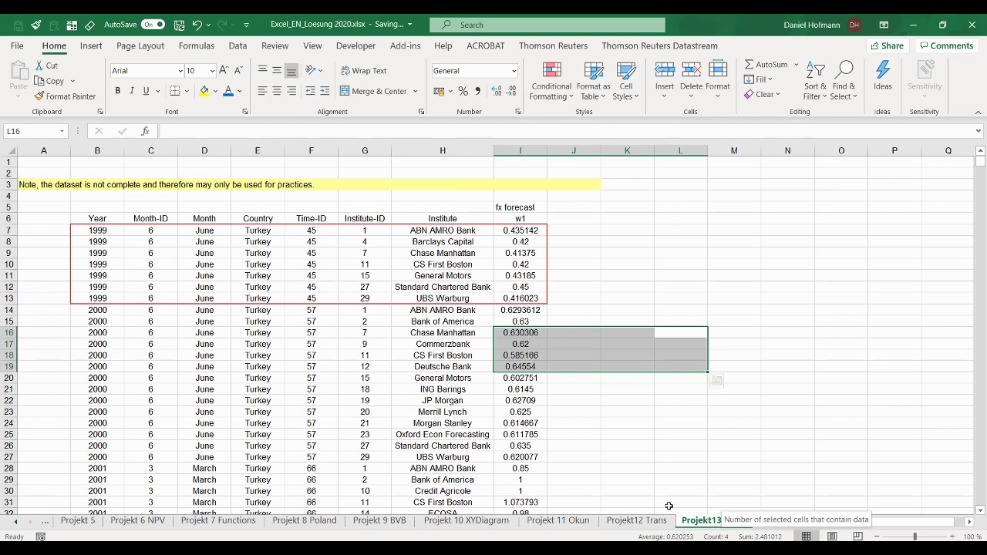
left_click_drag(301, 311, 301, 457)
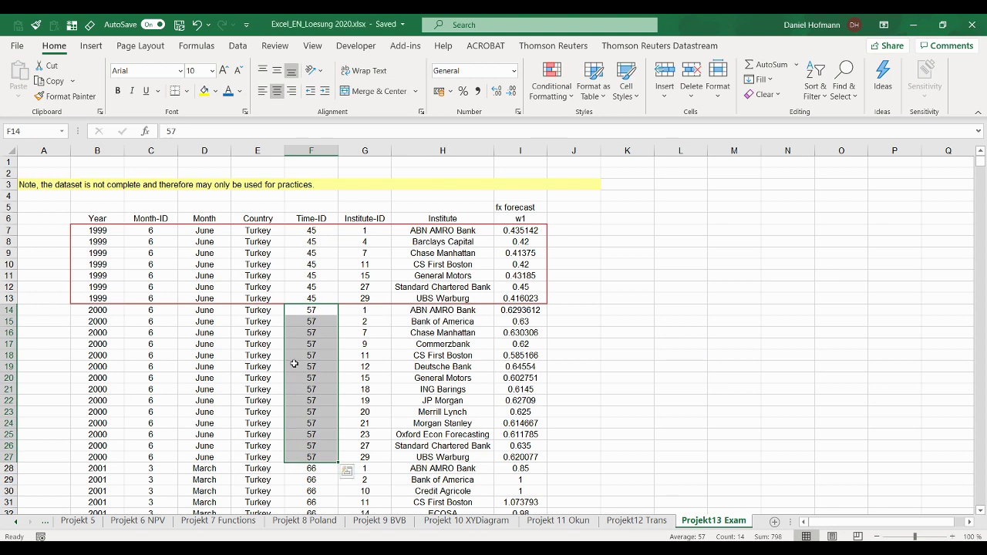
- Put a solid blue outline border around the June 2000 forecast block in B14:I27
left_click_drag(103, 457, 528, 309)
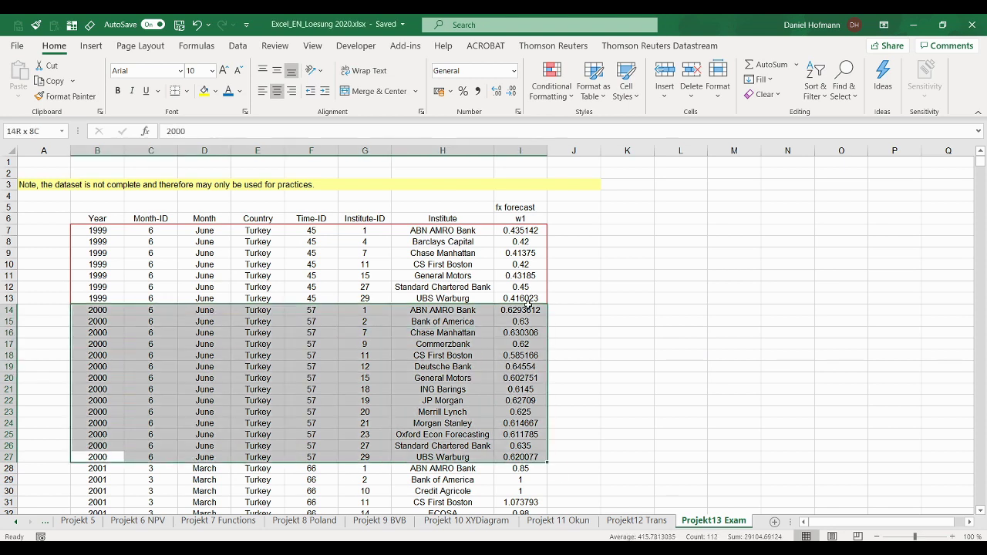
key("ctrl+1")
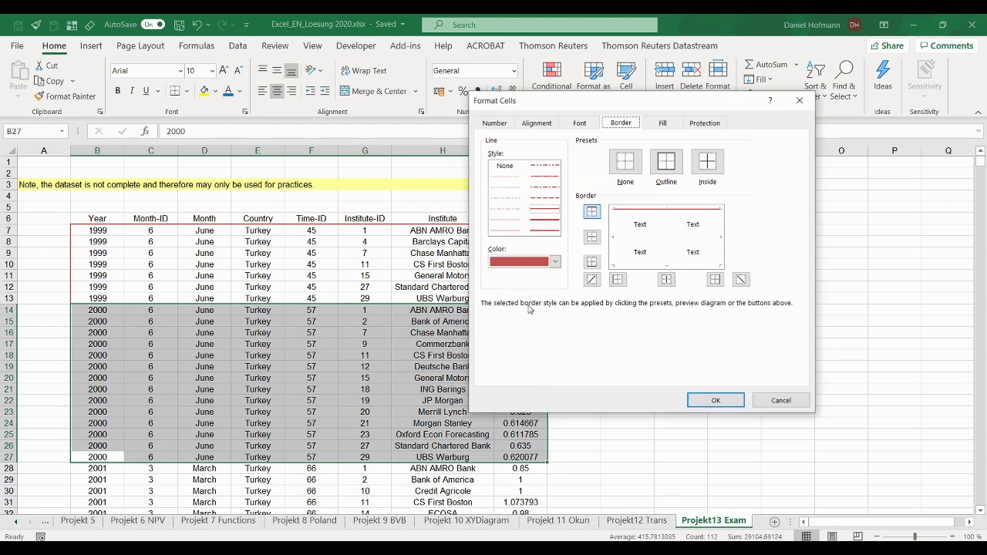
left_click(554, 262)
left_click(535, 313)
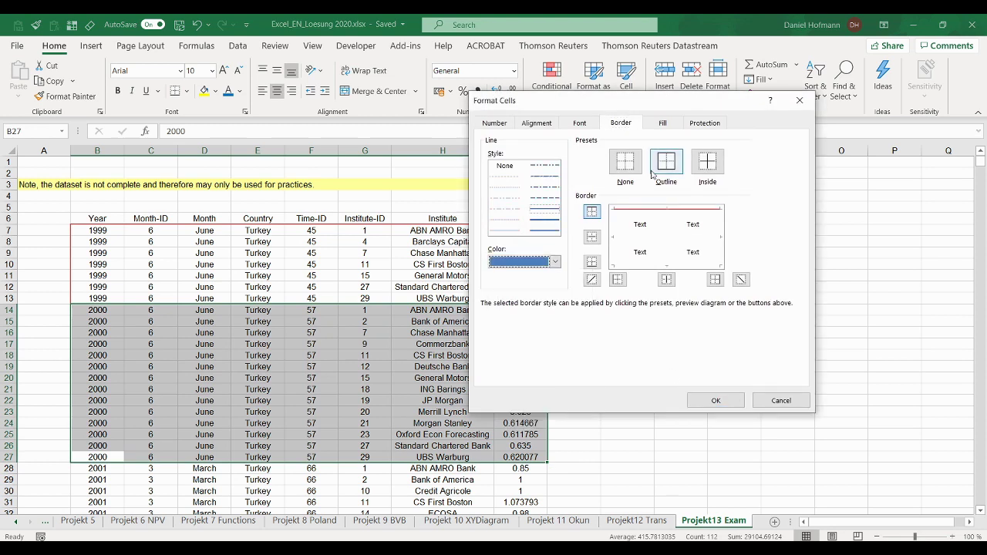
left_click(667, 161)
left_click(716, 400)
left_click(728, 405)
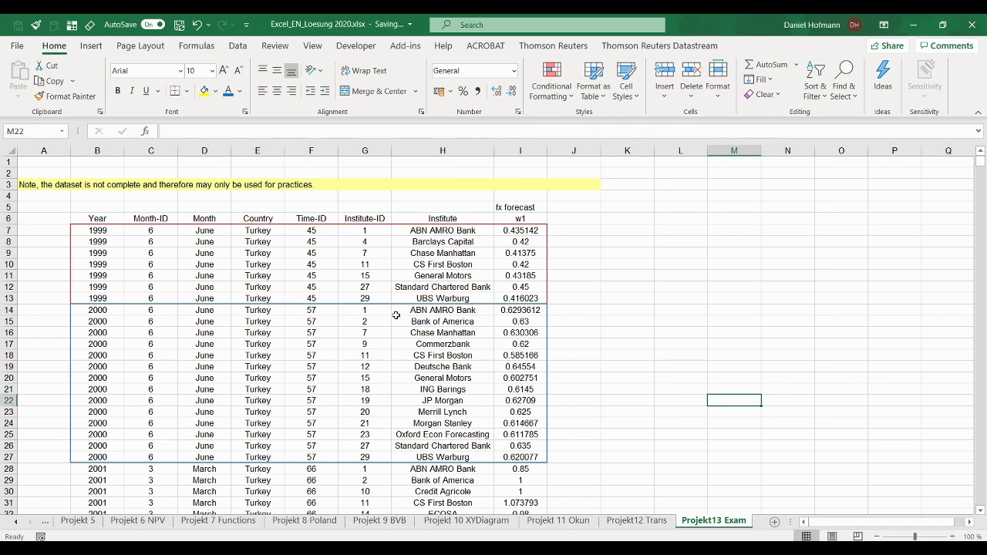
- Compare the institutes in column H across the 1999, 2000 and 2001 survey blocks
left_click(408, 230)
left_click(411, 321)
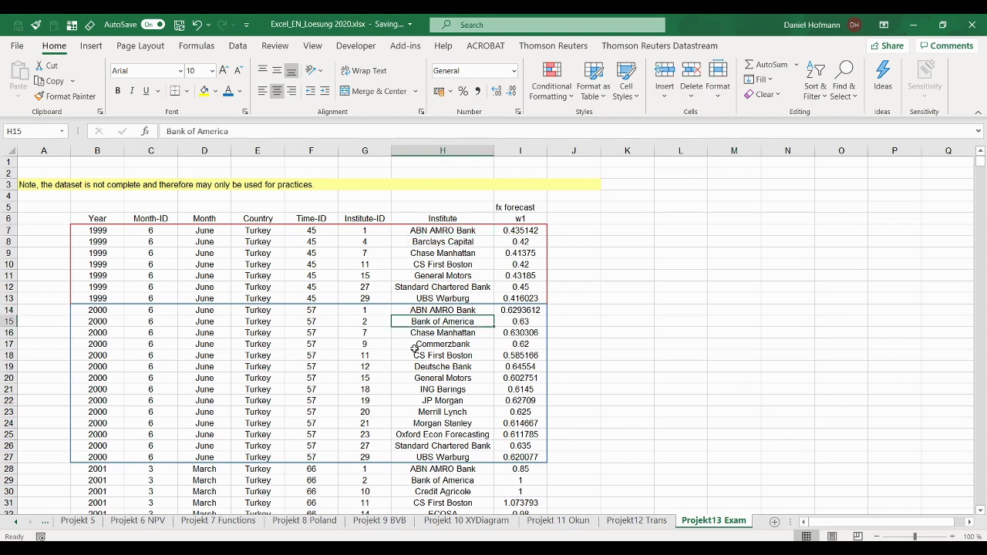
left_click(421, 469)
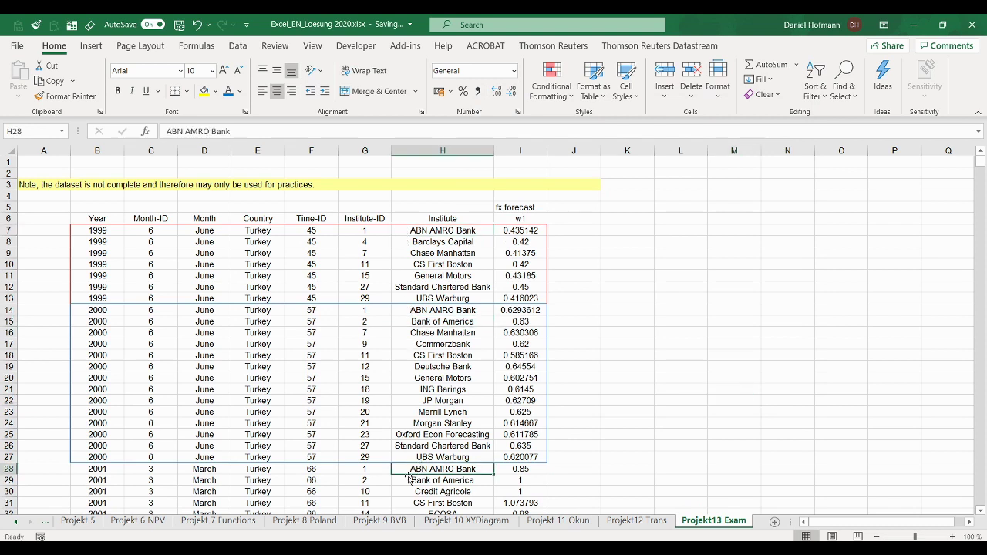
left_click(407, 240)
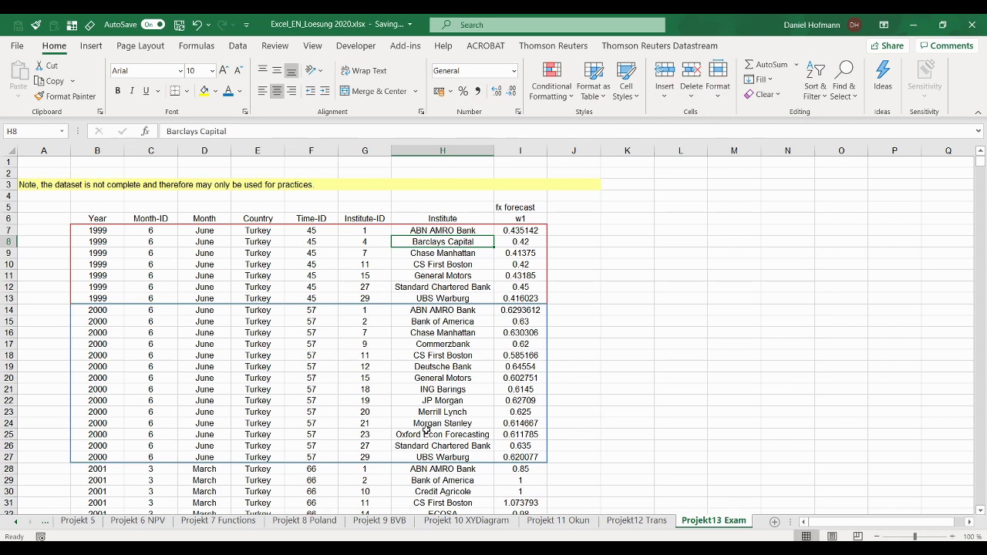
- Copy the whole institute list from H7:H249 and paste it starting at L7
left_click(413, 230)
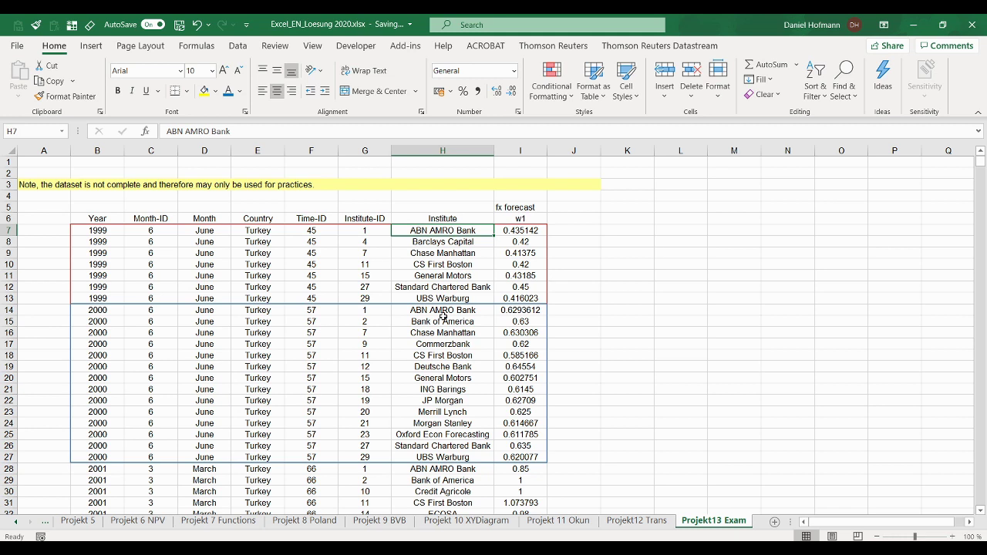
key("ctrl+shift+Down")
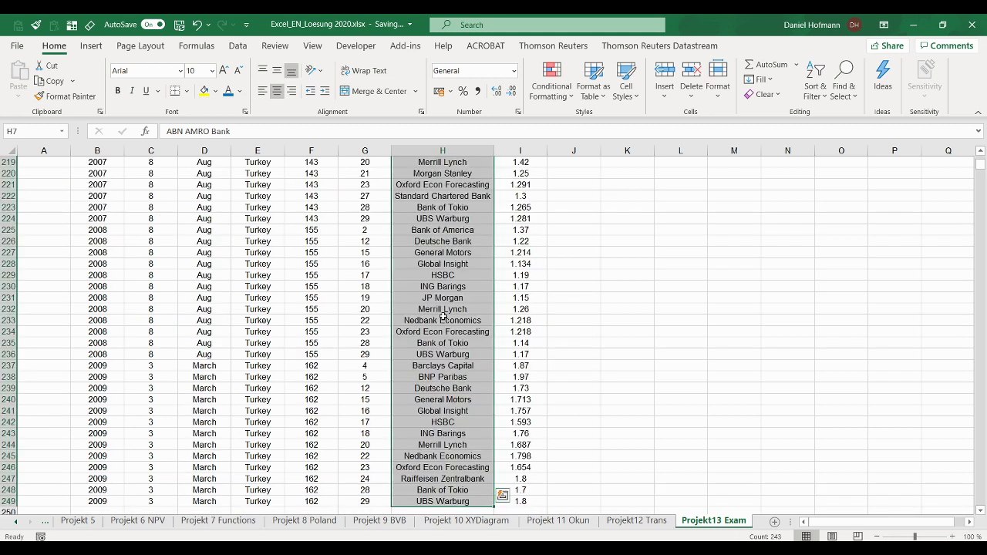
key("ctrl+c")
scroll(730, 291, "up", 20)
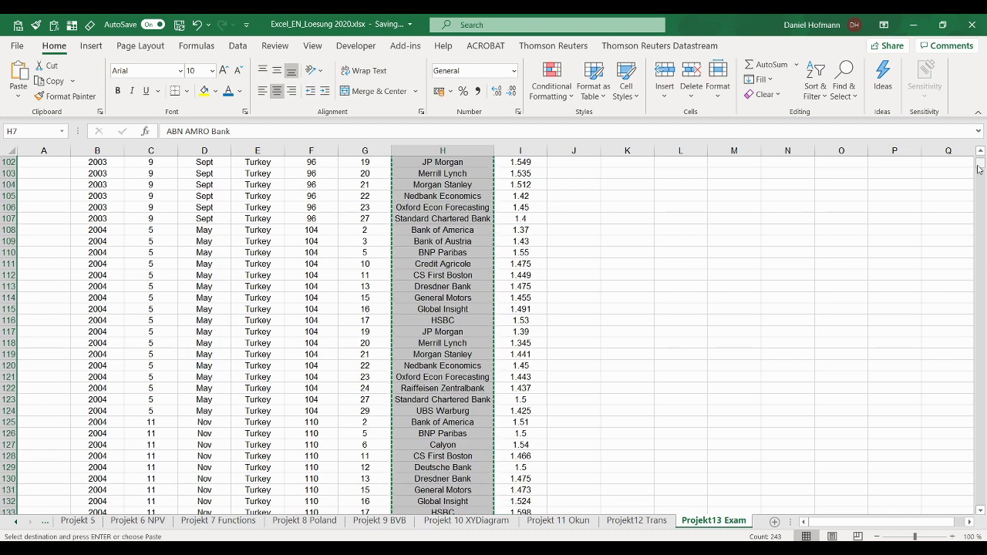
scroll(517, 342, "up", 20)
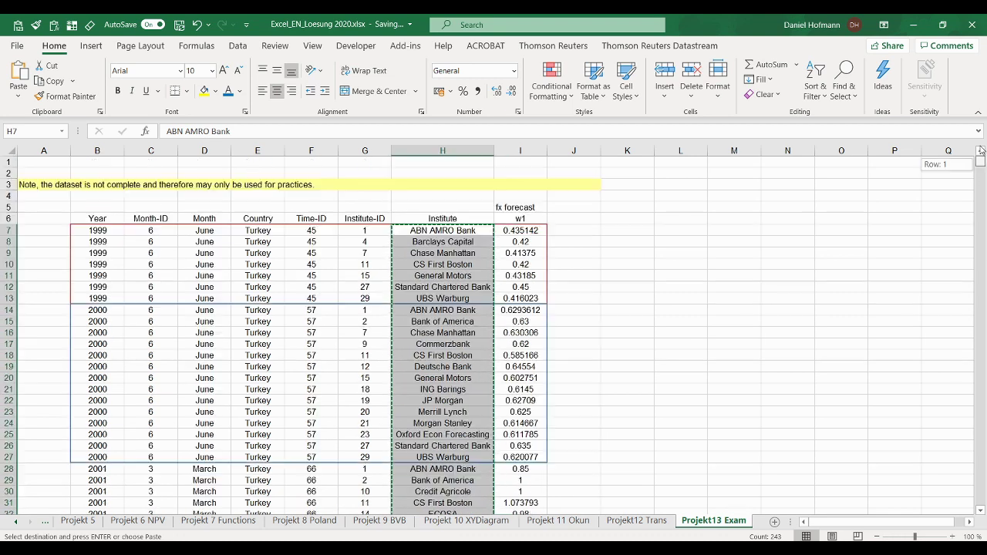
right_click(682, 232)
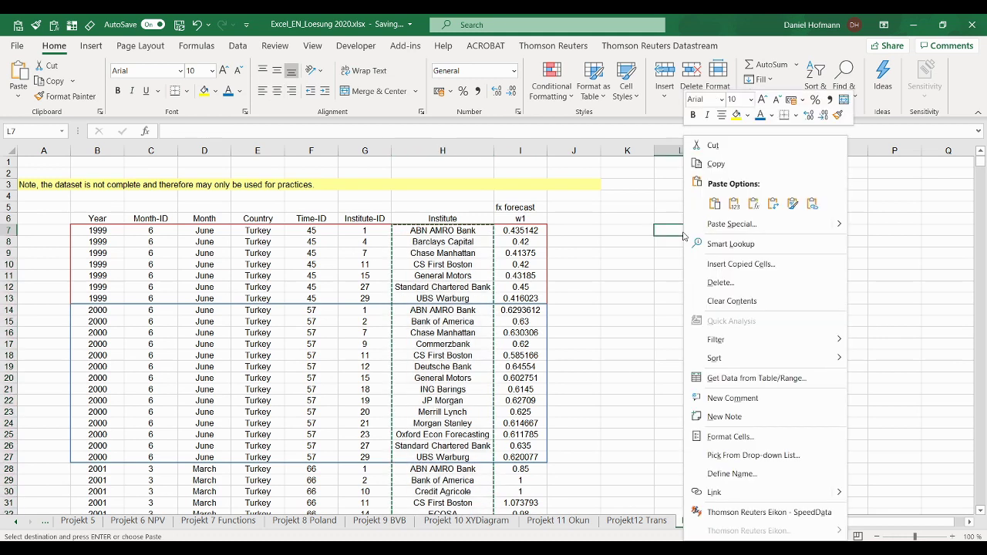
left_click(716, 202)
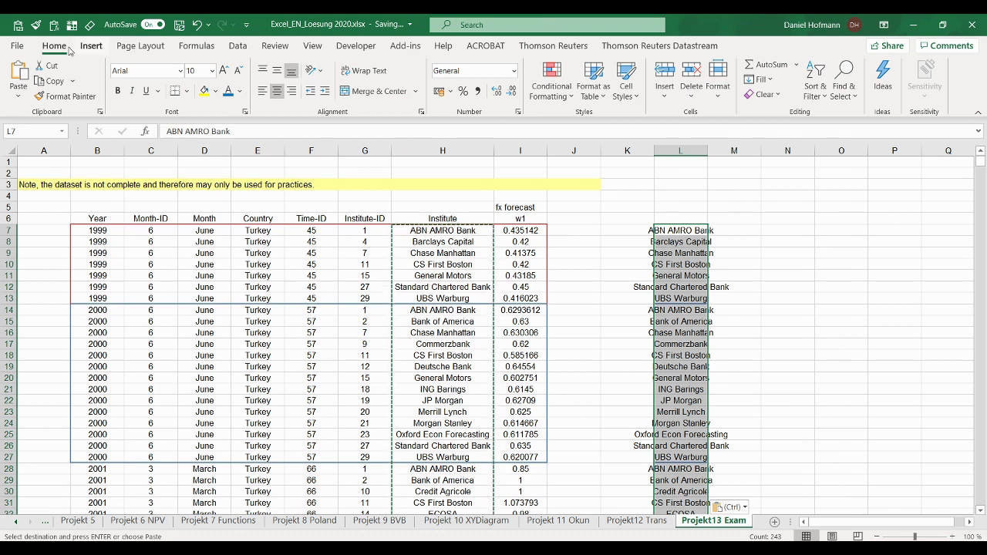
- Remove the duplicate institutes from the copied list in column L, treating the data as having no header
left_click(239, 48)
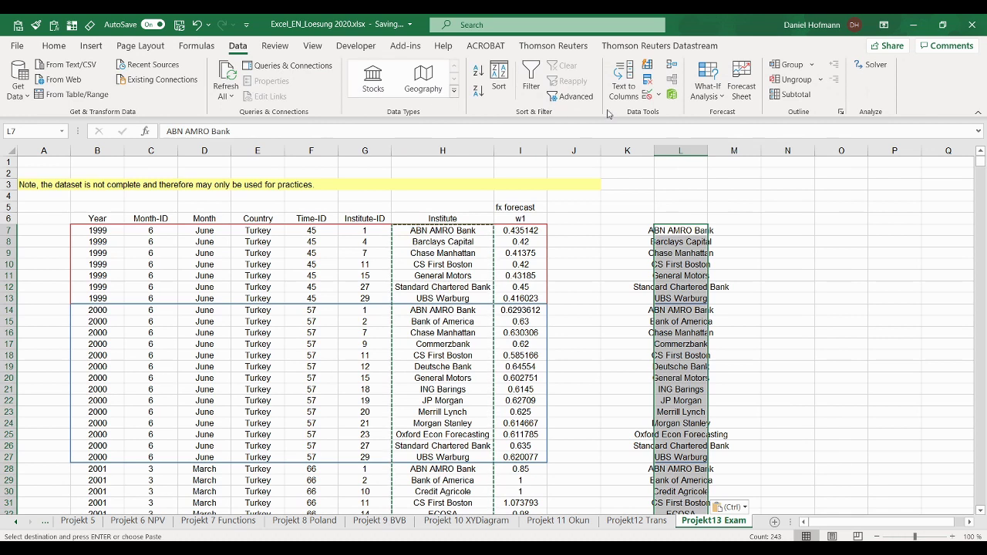
left_click(650, 81)
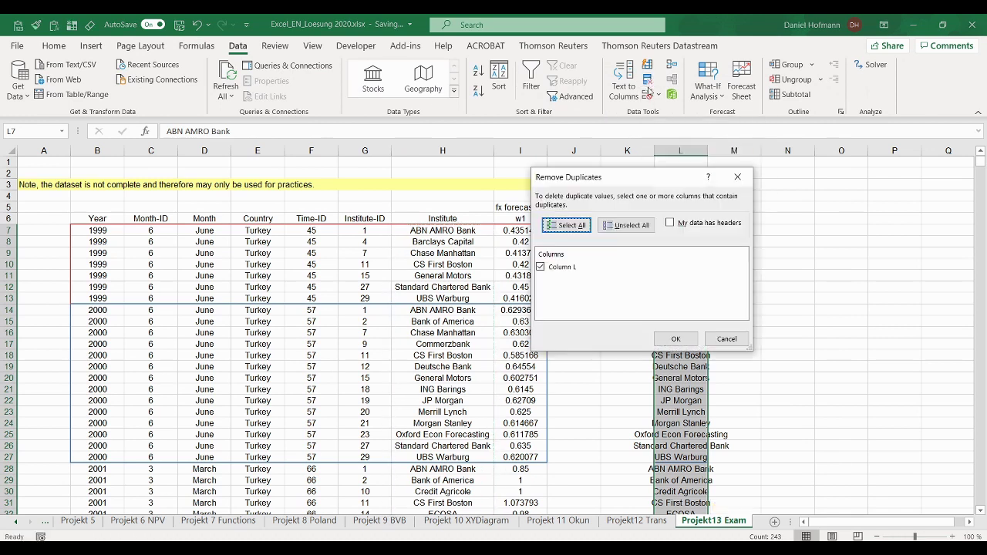
left_click(668, 340)
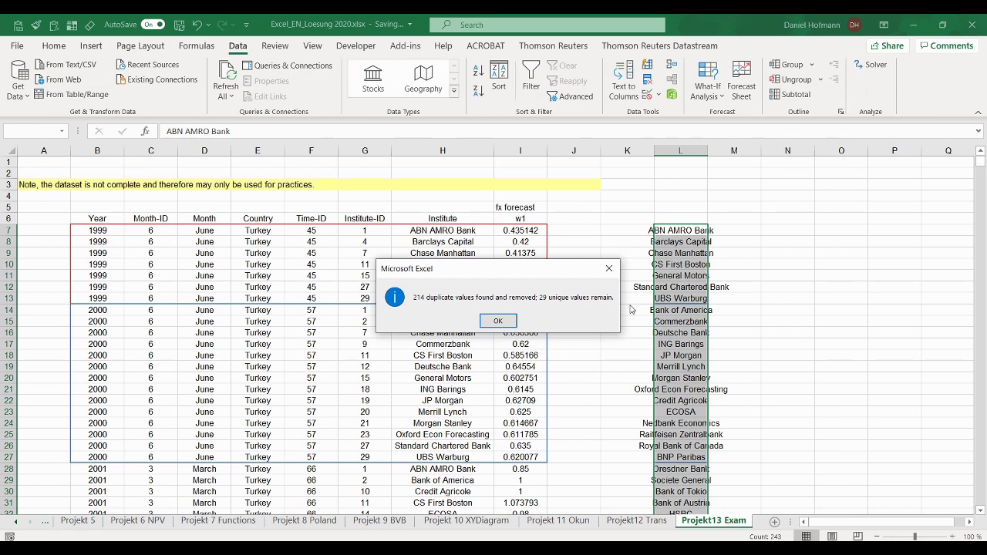
left_click(498, 321)
scroll(746, 318, "down", 2)
scroll(746, 318, "up", 1)
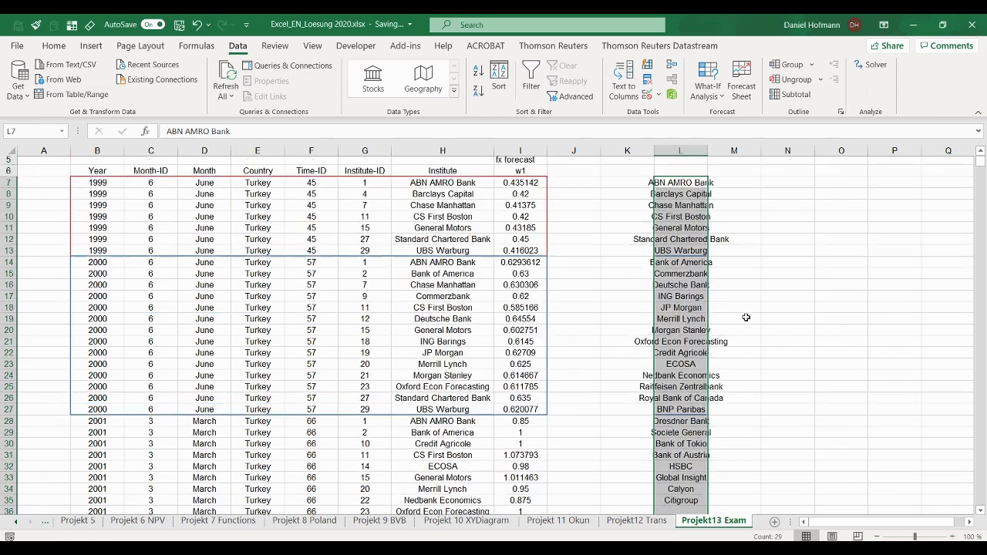
left_click(746, 318)
- Check the number of entries in the original Institute column H
left_click(447, 163)
key("ctrl+shift+Down")
key("ctrl+shift+Down")
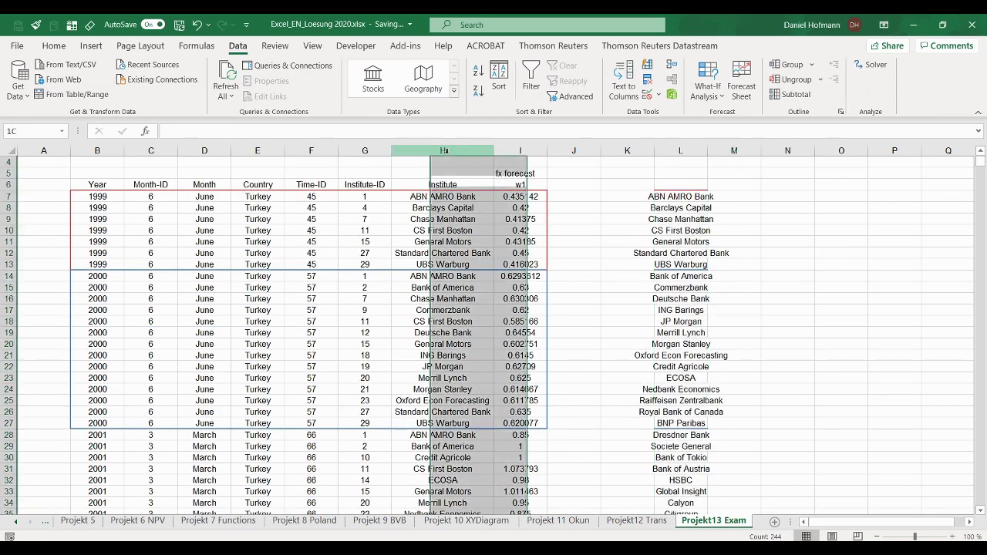
- Left-align the unique institute list in L7:L35 and fit column L's width to its contents
left_click(690, 197)
scroll(690, 196, "down", 1)
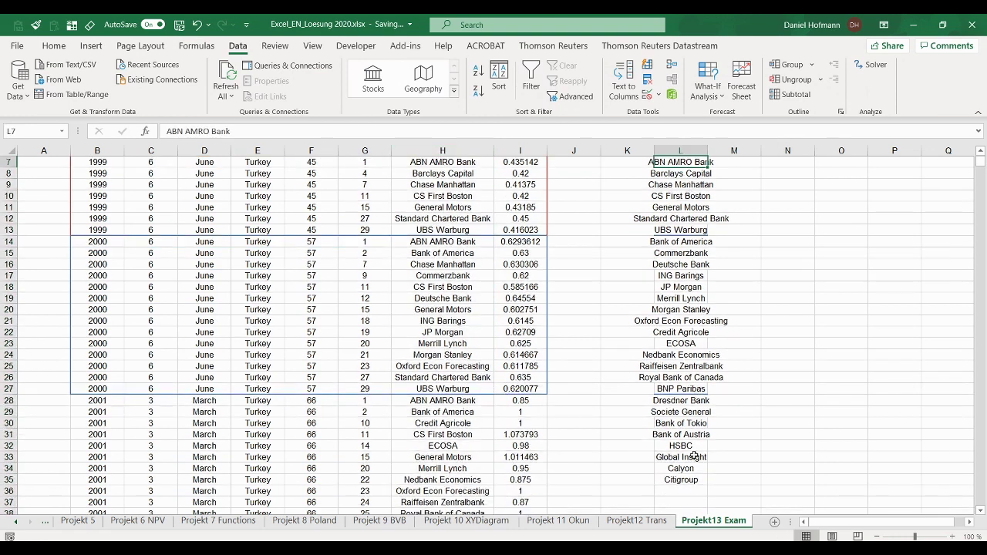
left_click(682, 482, "shift")
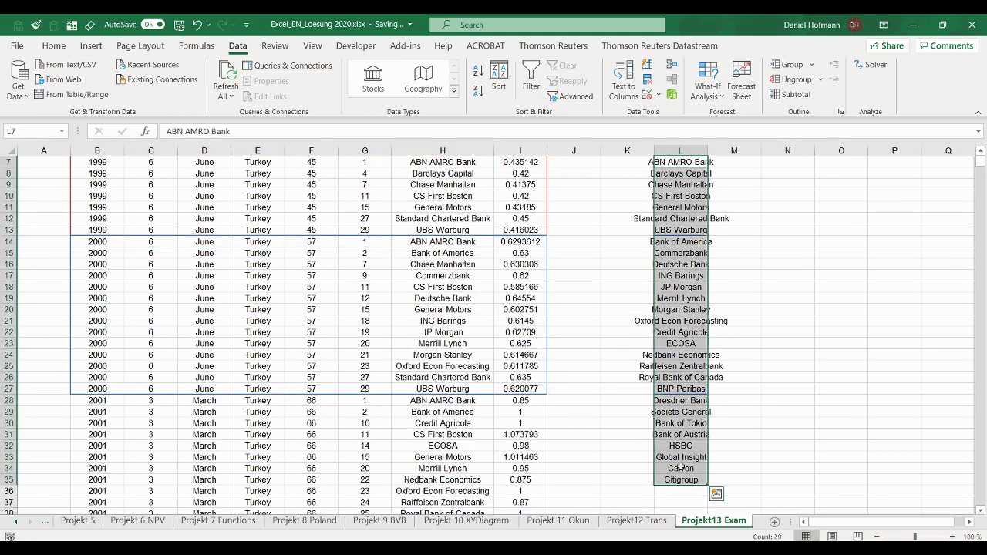
scroll(676, 351, "up", 2)
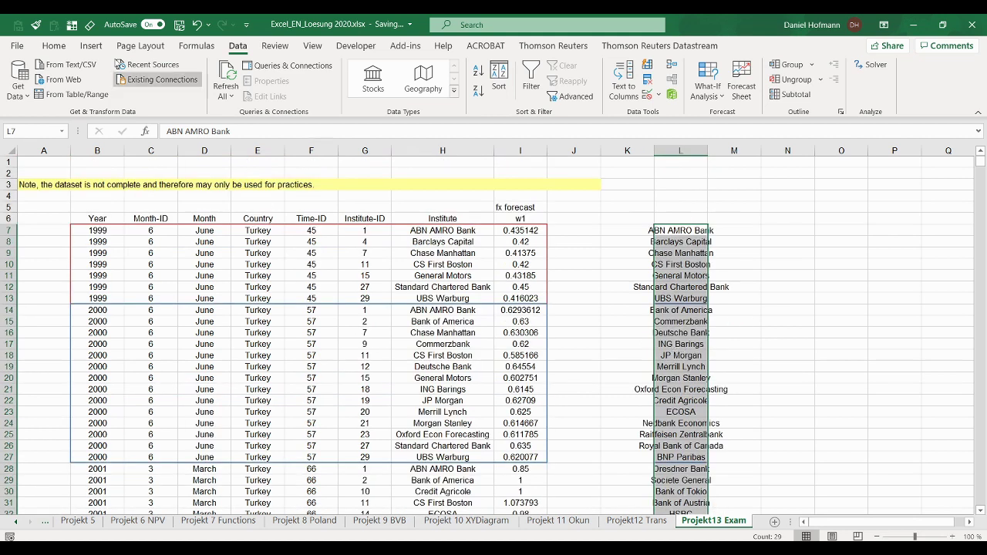
left_click(54, 46)
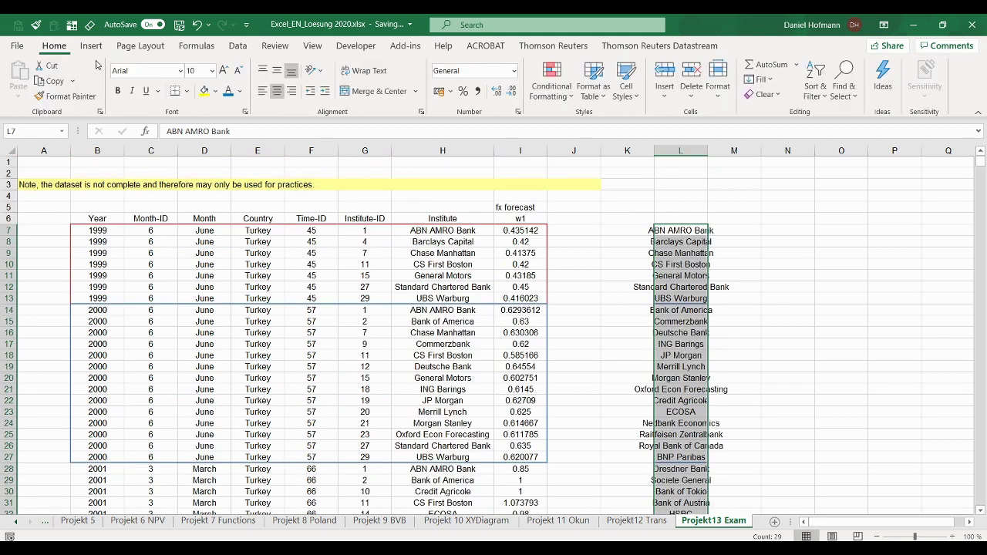
left_click(263, 91)
double_click(709, 151)
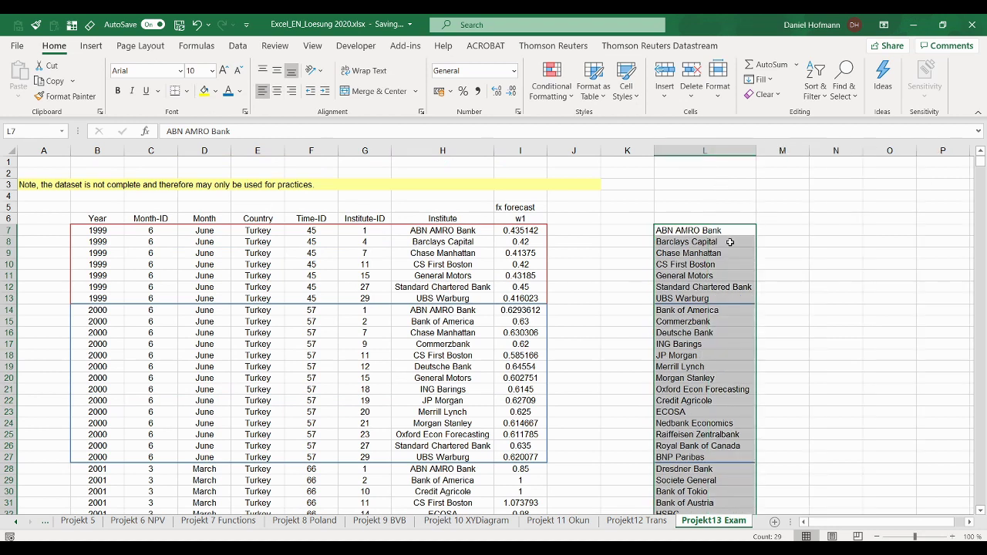
- Remove the leftover borders from the unique institute list in L7:L35
key("ctrl+1")
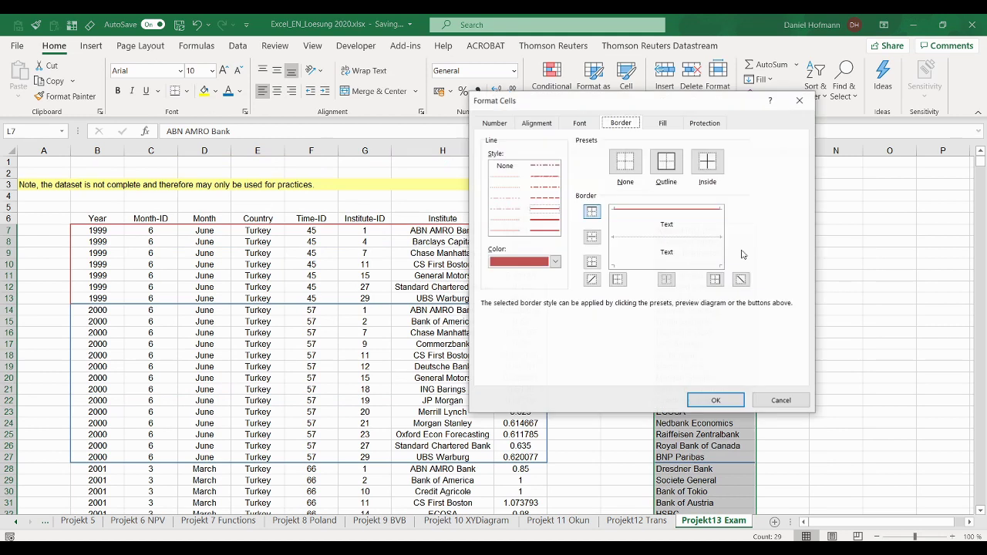
left_click(718, 400)
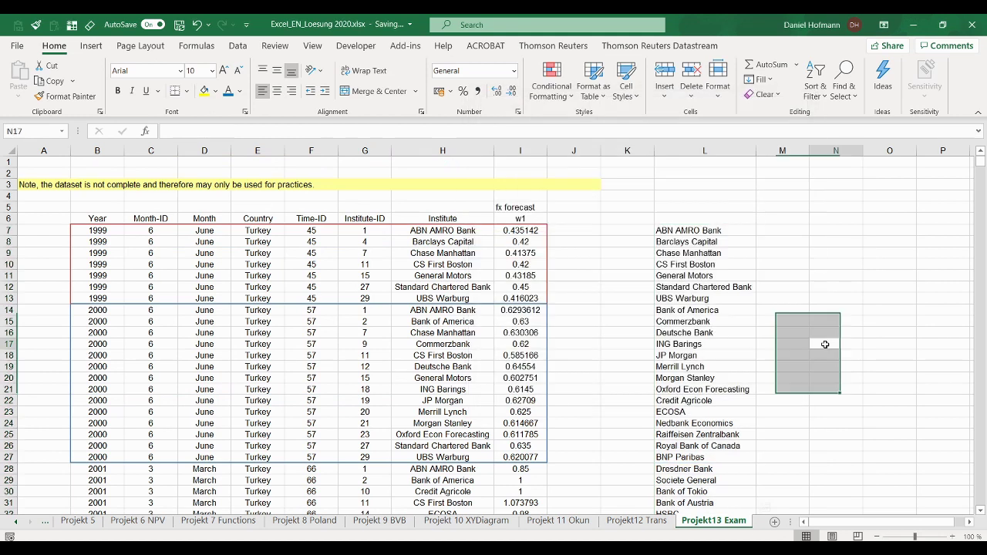
left_click(822, 343)
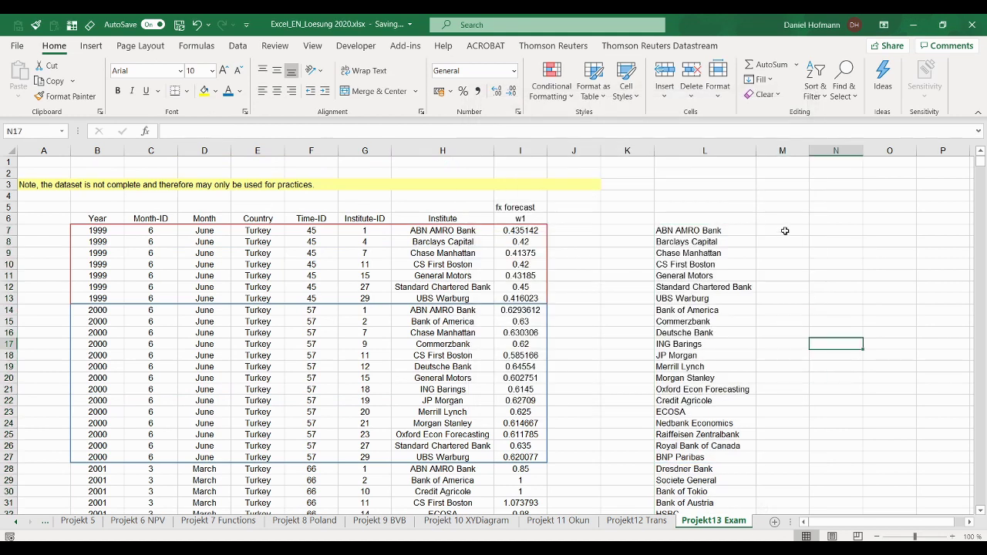
left_click(725, 229)
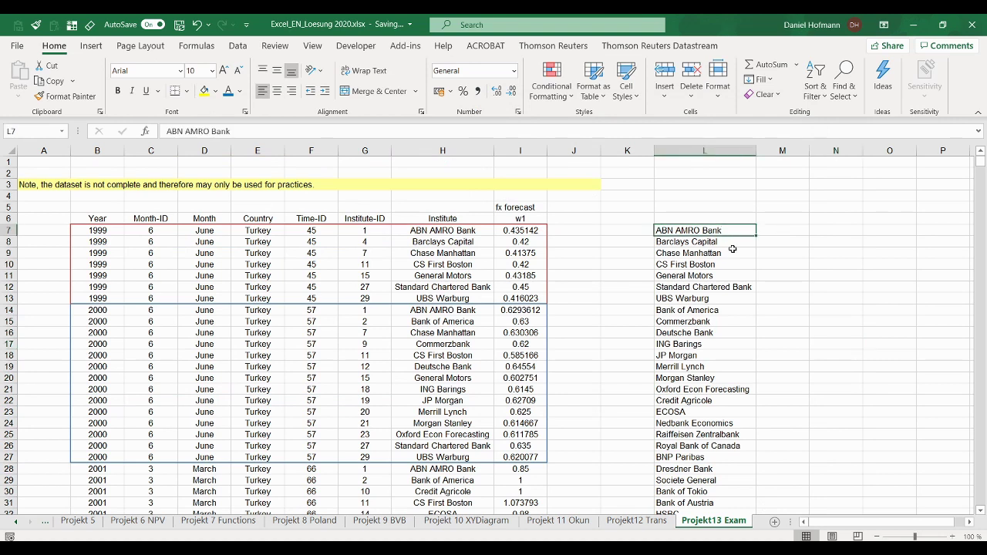
left_click(716, 311)
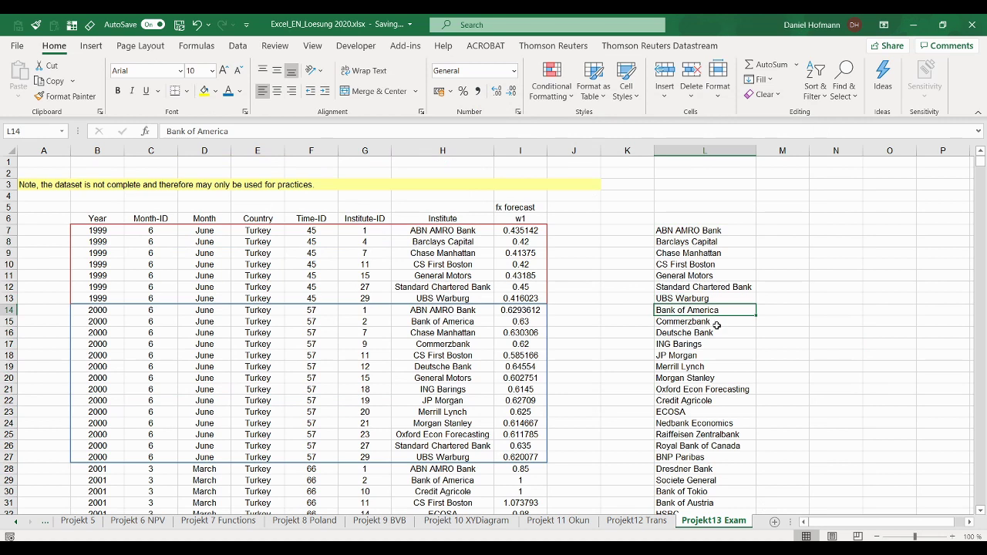
left_click(716, 322)
left_click(725, 459)
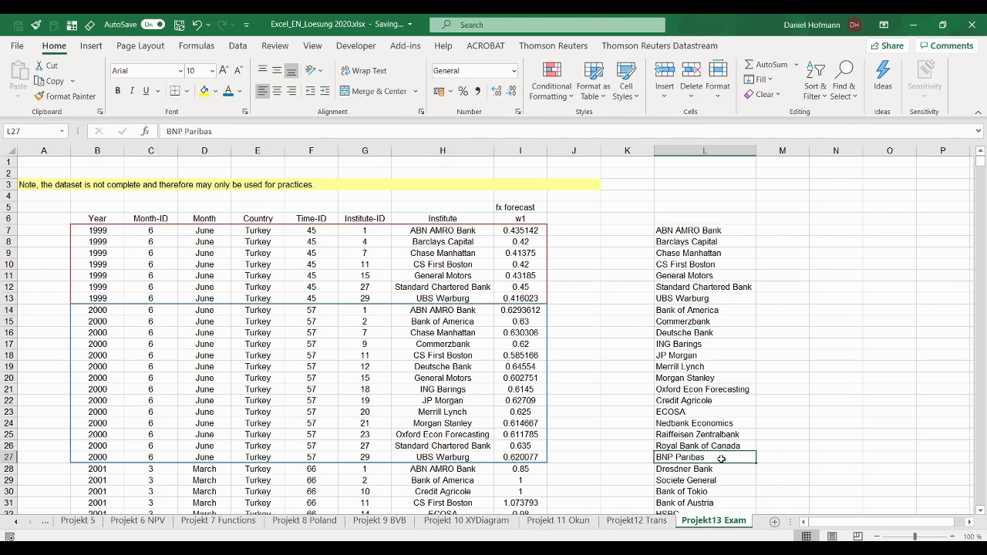
left_click(781, 231)
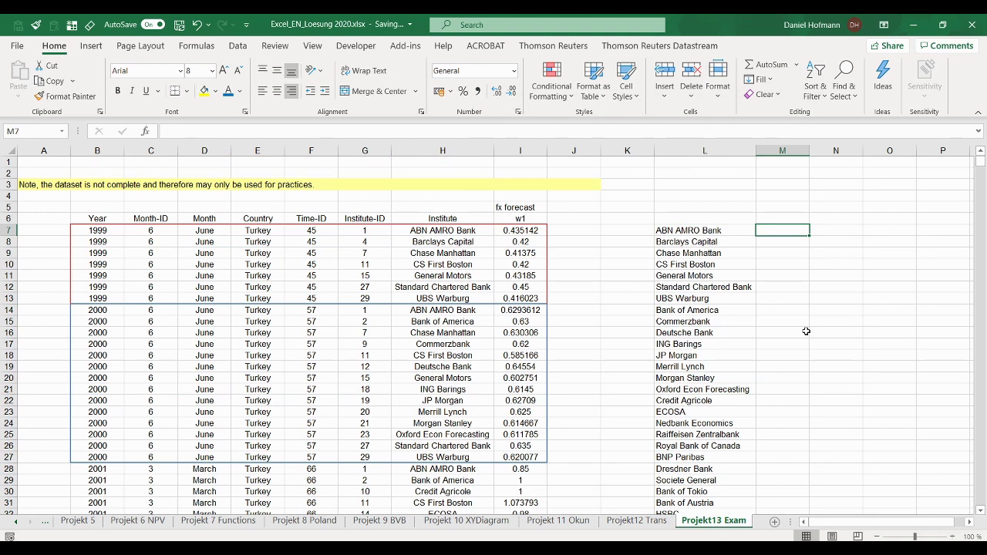
type("=")
key("Escape")
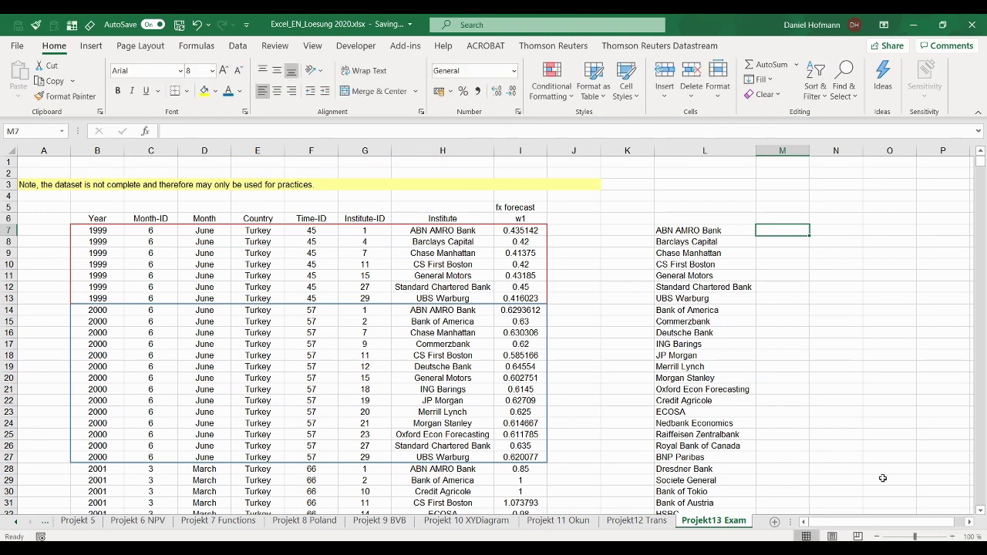
type("=vl")
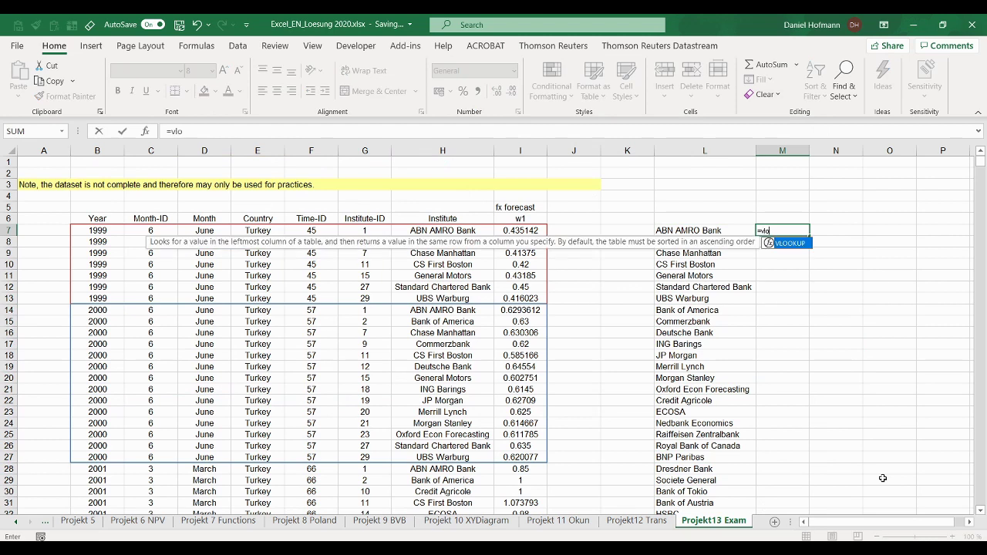
type("o")
key("Tab")
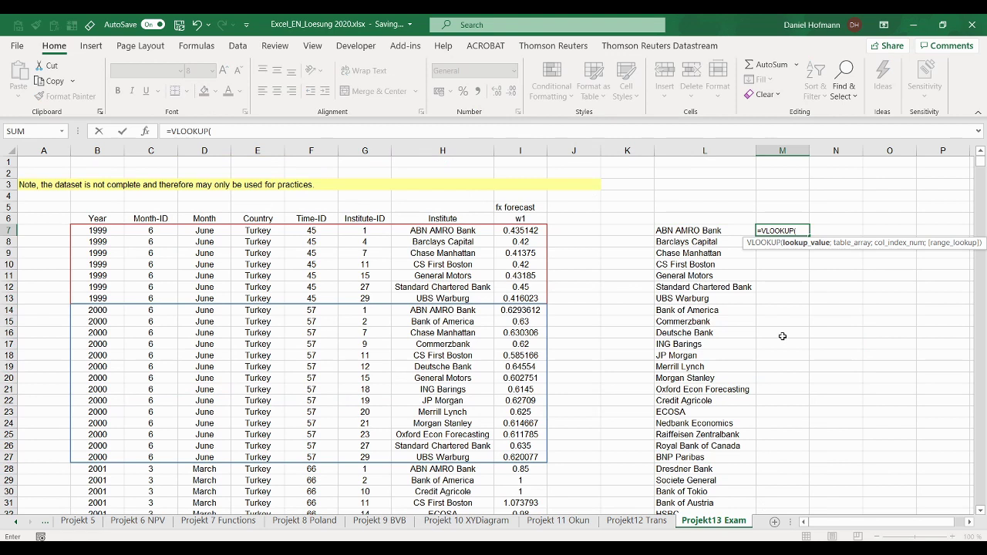
key("Escape")
- Enter =COUNTIF($H$7:$H$249;L7) in M7 to count how often the first listed institute appears in the Institute column
type("=")
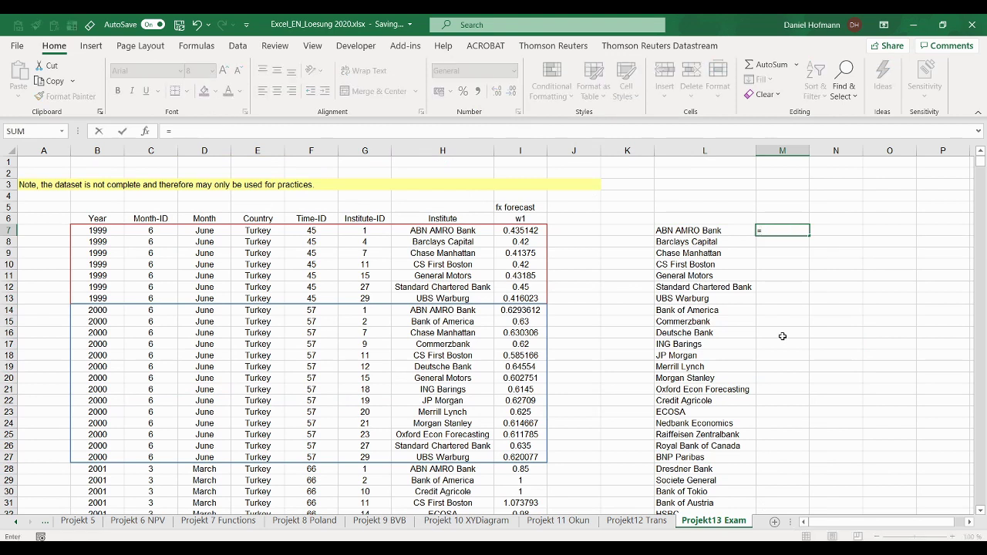
type("countif")
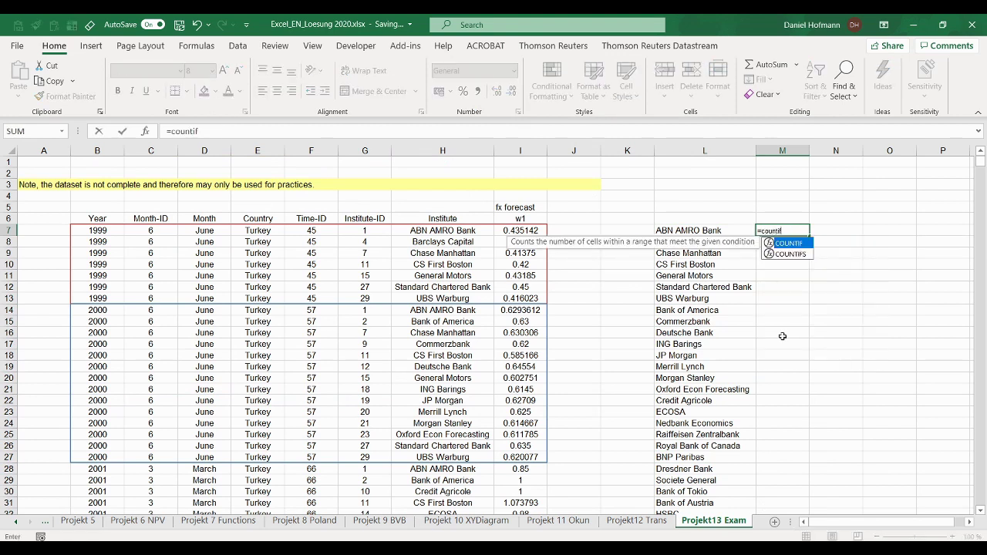
key("Tab")
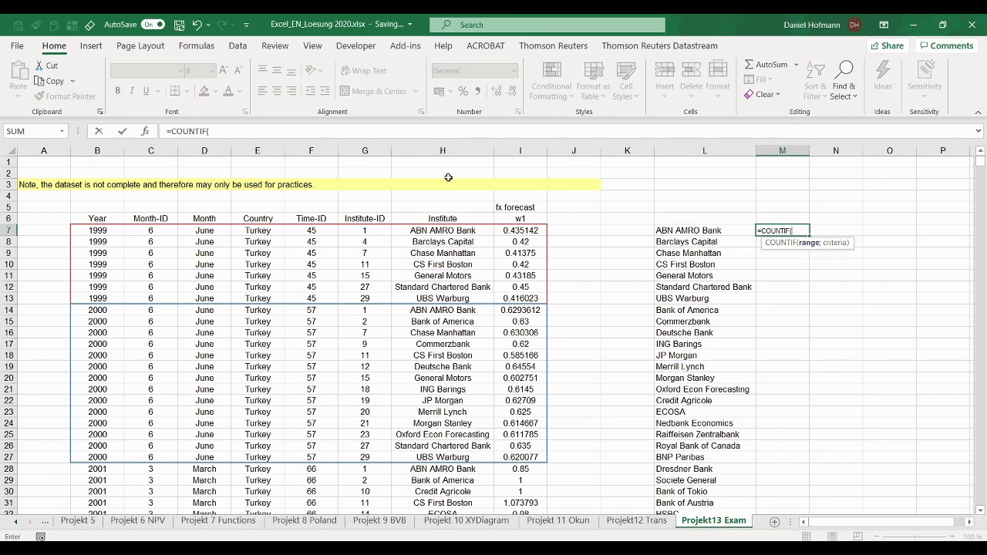
left_click(449, 230)
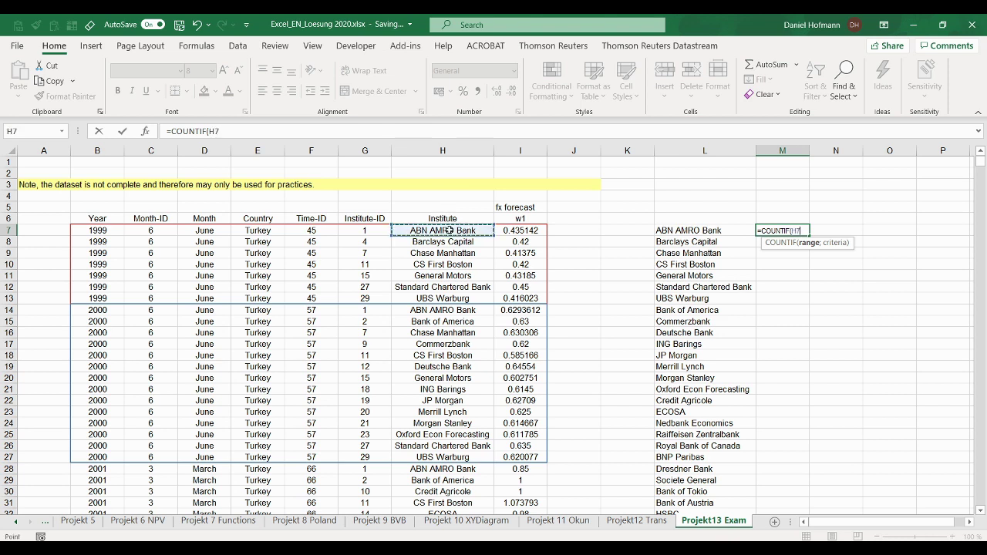
key("ctrl+shift+Down")
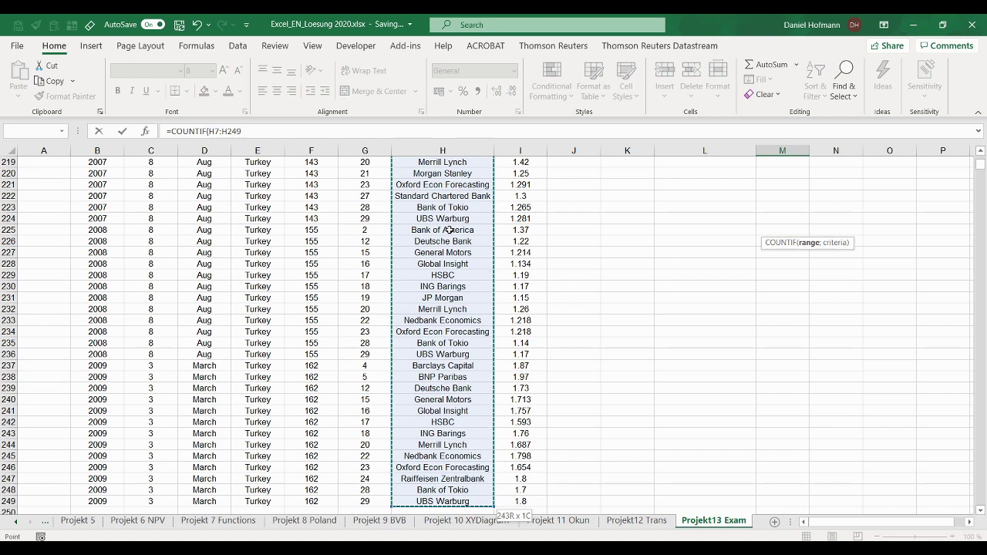
key("F4")
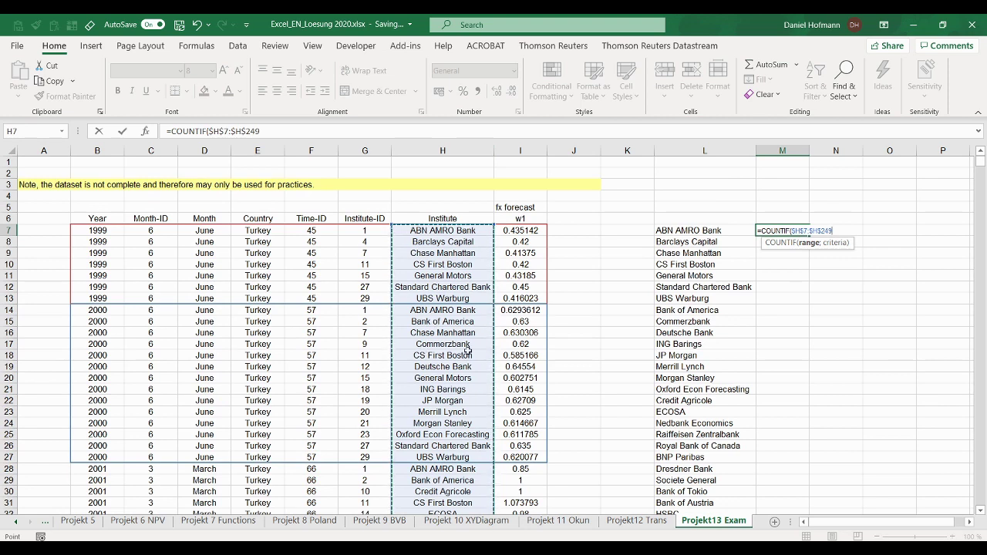
type(";")
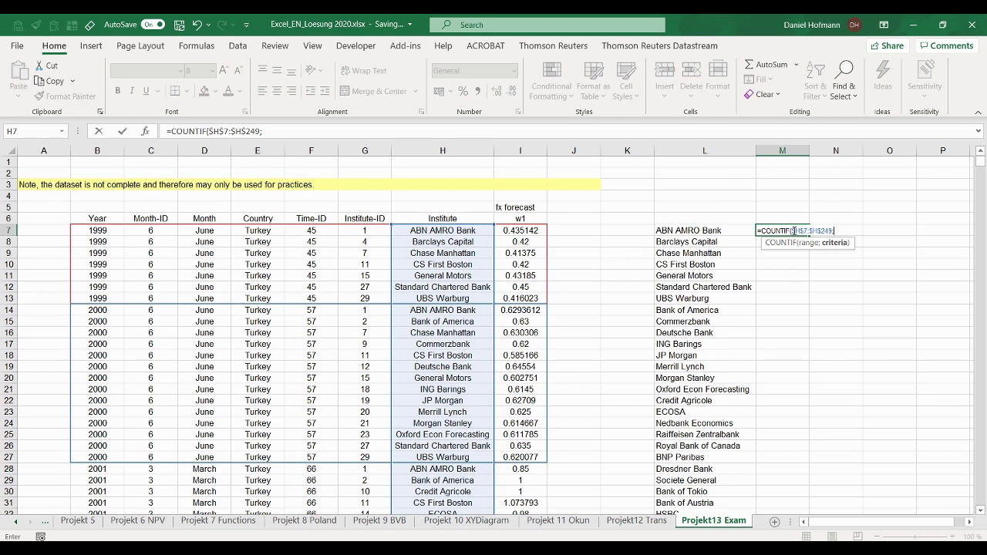
left_click(727, 230)
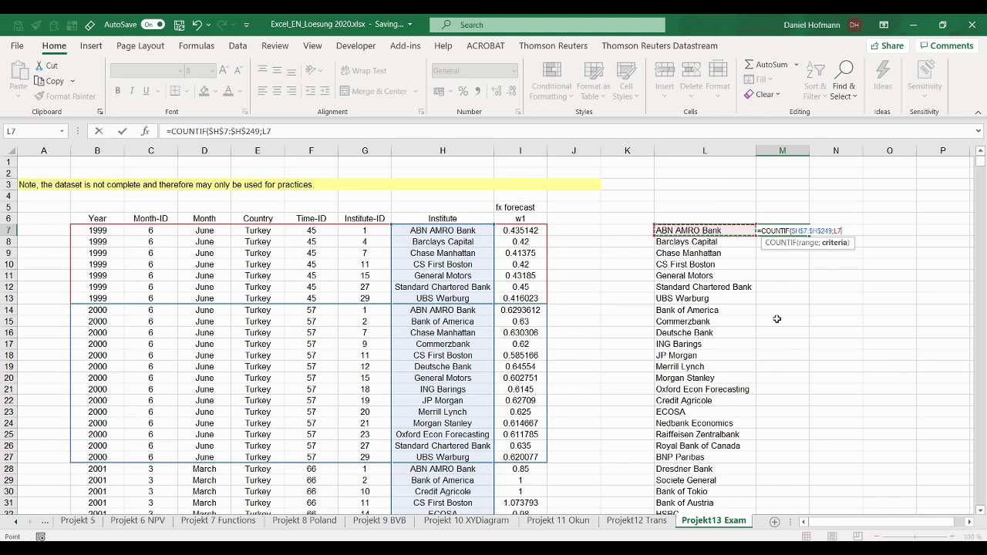
type(")")
key("Return")
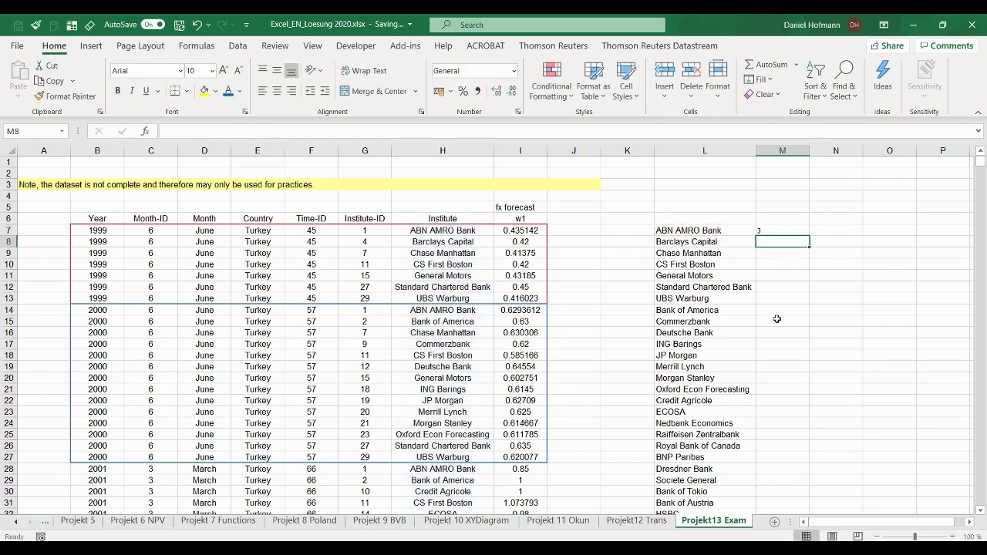
- Fill the COUNTIF formula from M7 down to M35 for all unique institutes
left_click(764, 231)
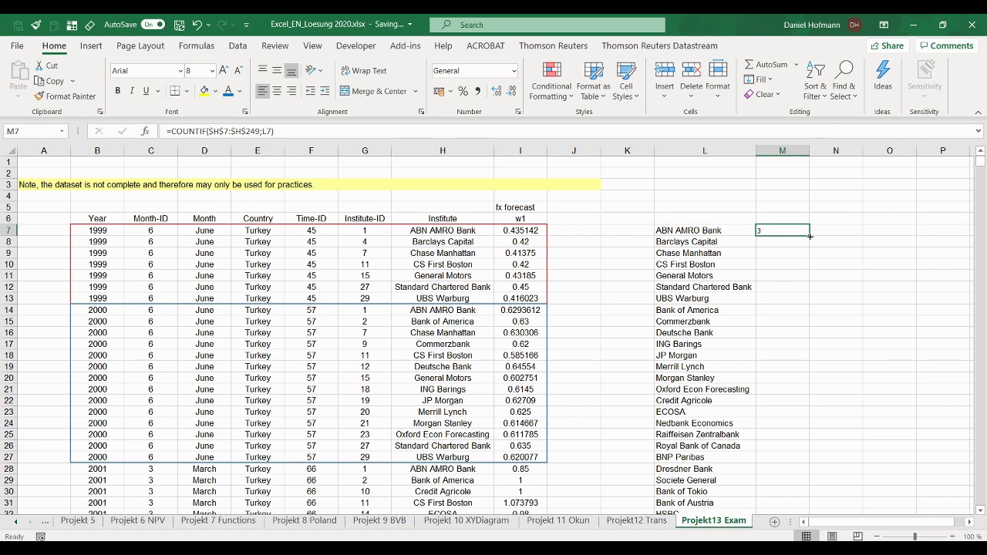
double_click(810, 236)
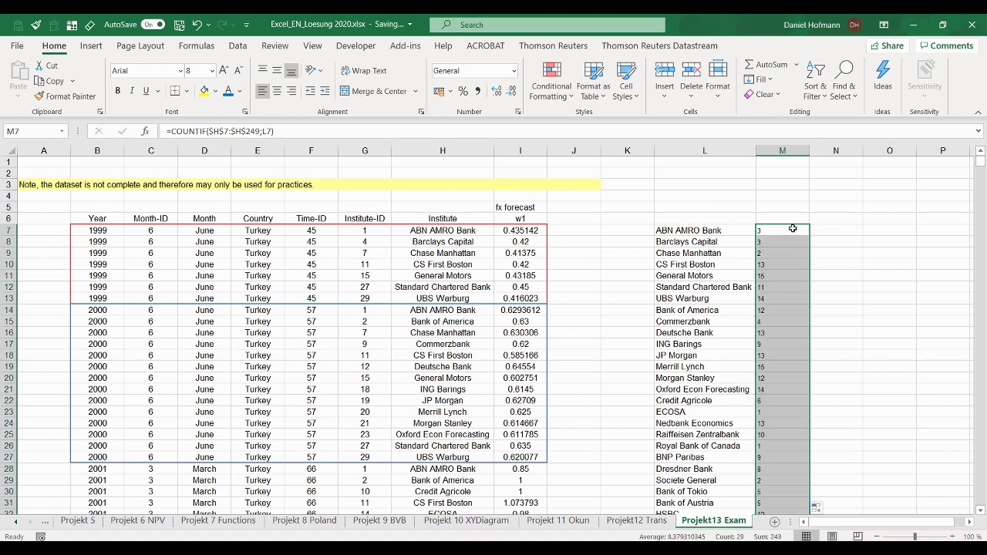
left_click(786, 231)
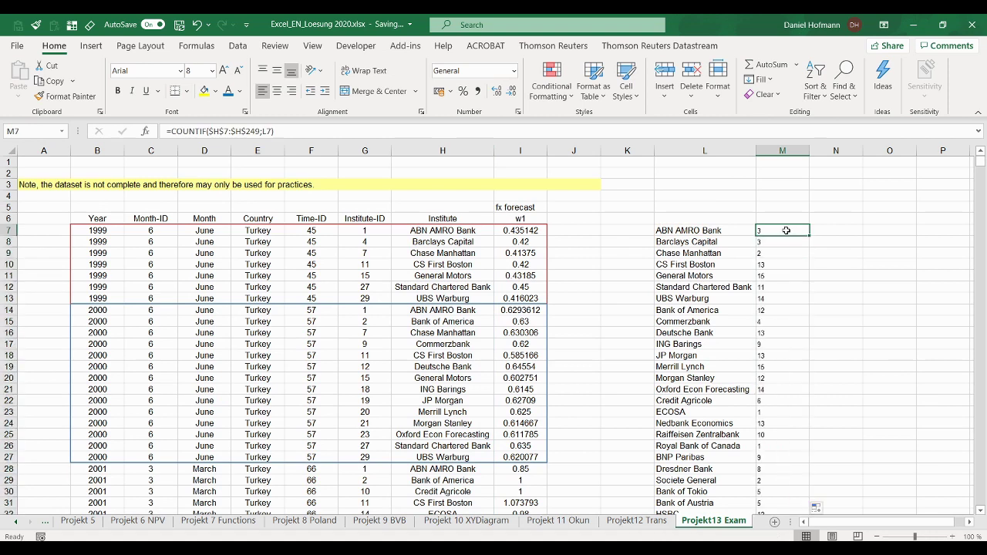
- Review the response counts in column M against the institute names in column L, down to the last entry
left_click(953, 536)
left_click(953, 536)
scroll(899, 527, "right", 1)
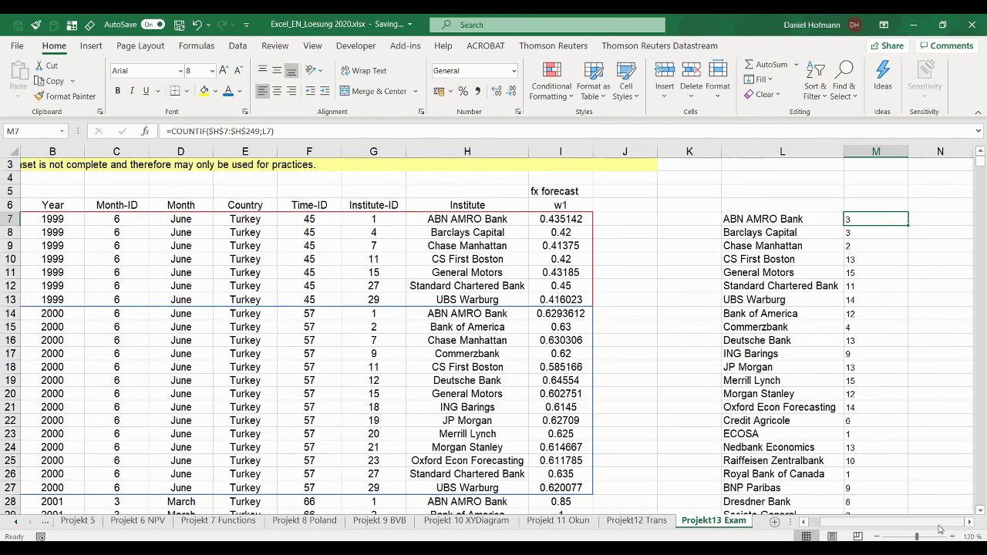
left_click(789, 222)
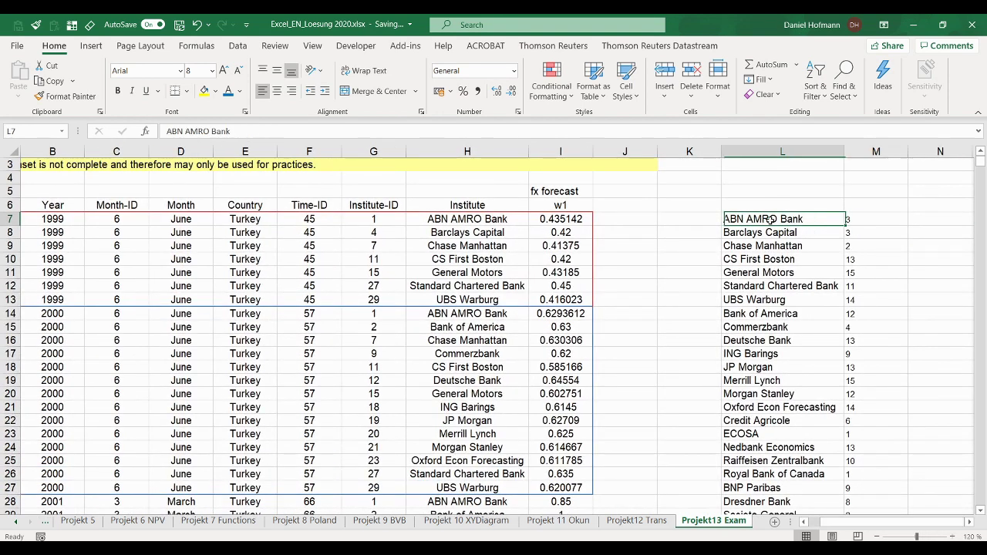
left_click(856, 221)
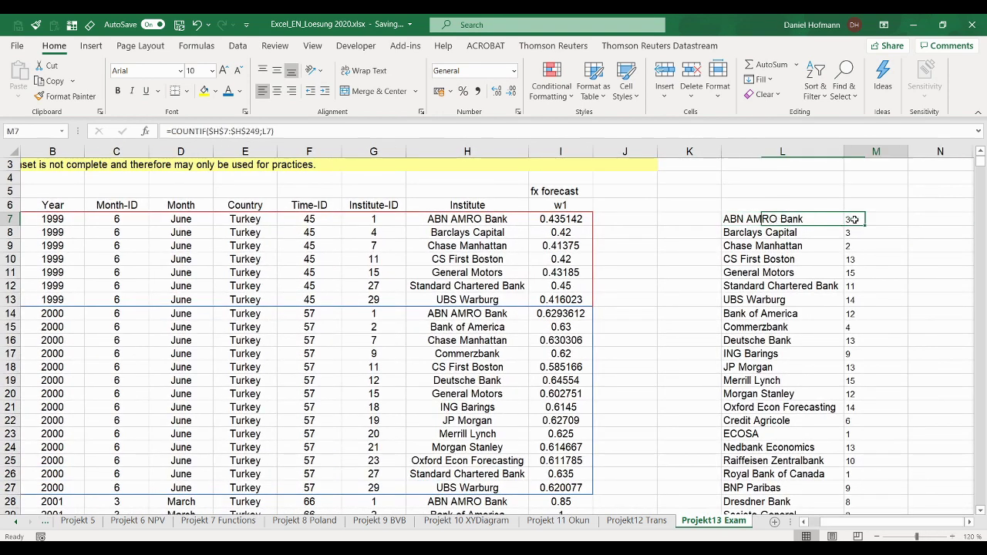
left_click(828, 249)
left_click(852, 248)
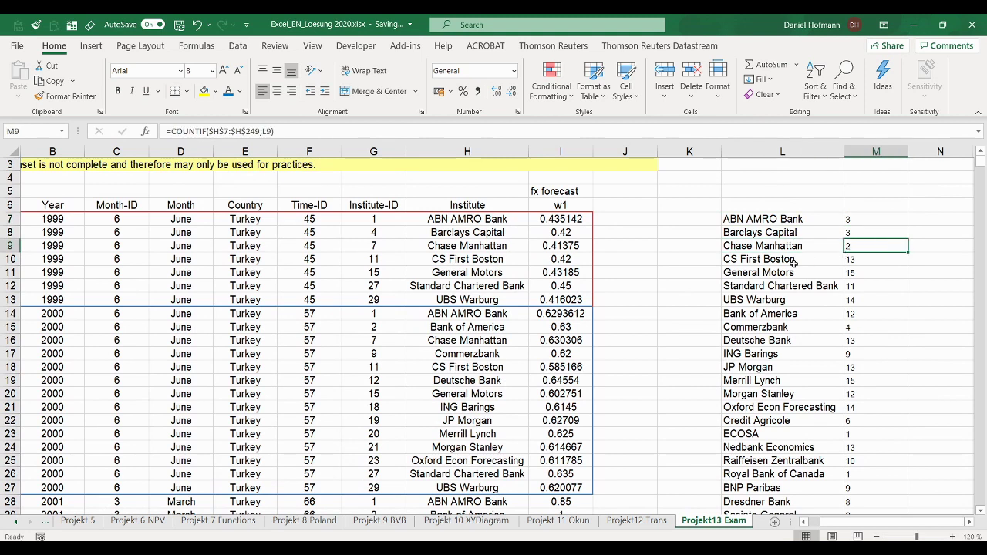
left_click(881, 261)
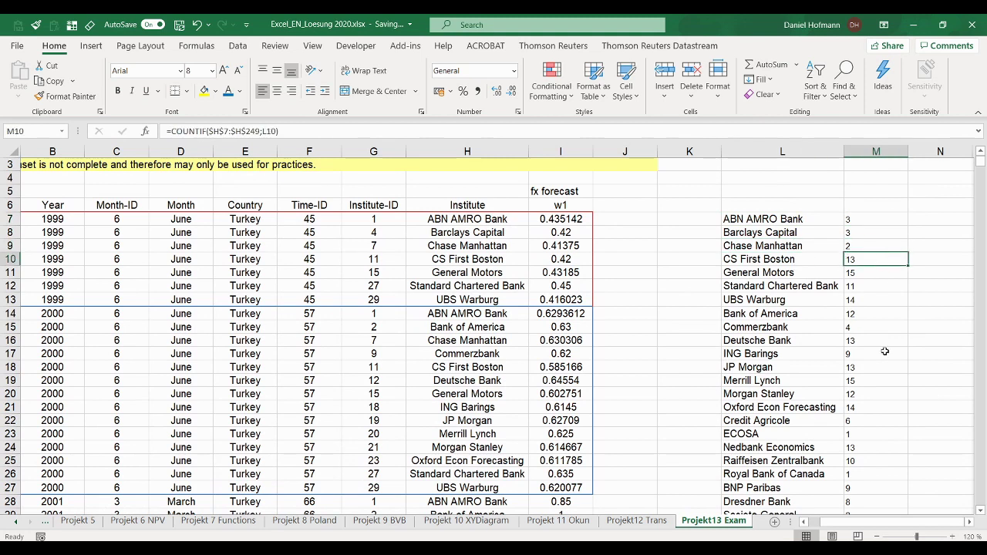
scroll(875, 354, "down", 3)
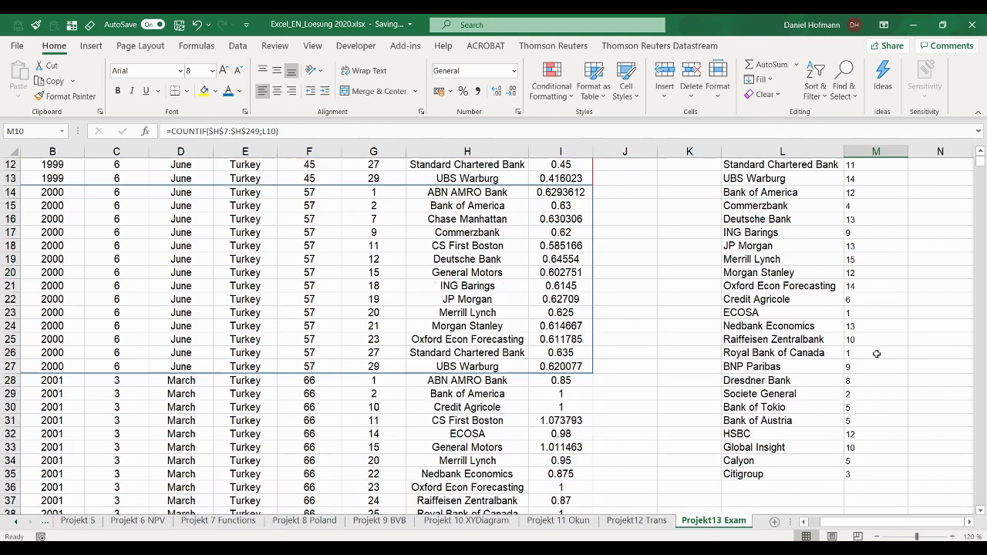
scroll(735, 293, "down", 2, "ctrl")
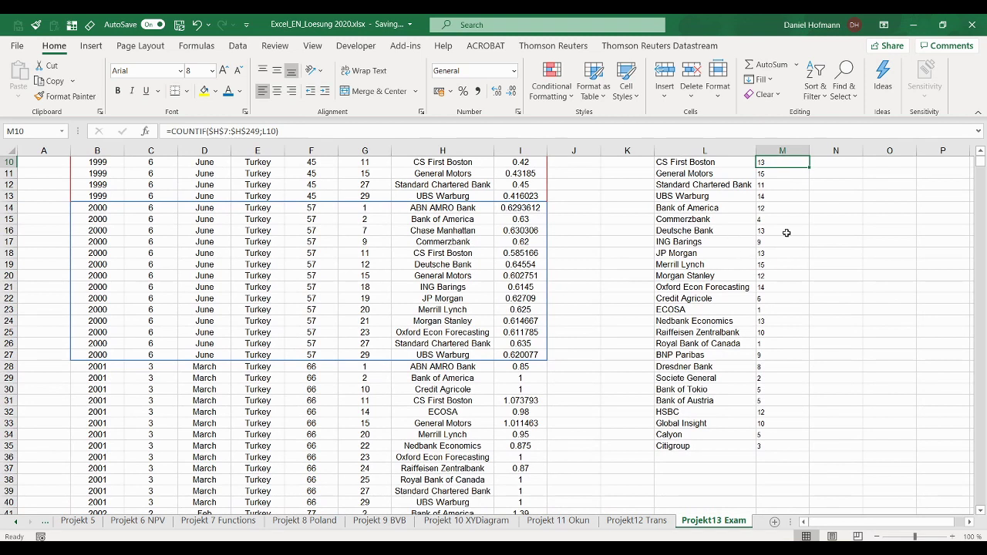
- Label L37 "most responses:" and calculate the maximum of the column M response counts with MAX in M37
left_click(707, 466)
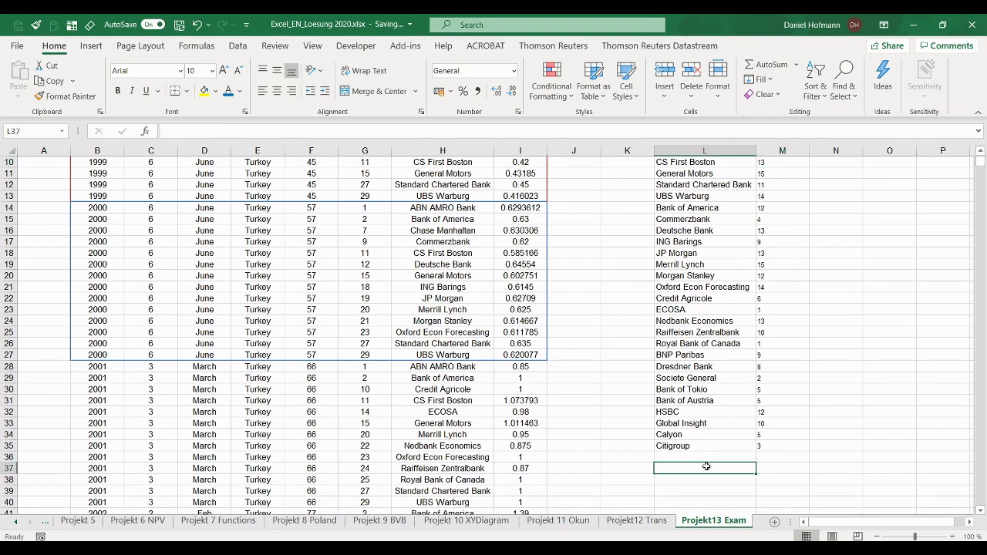
type("most")
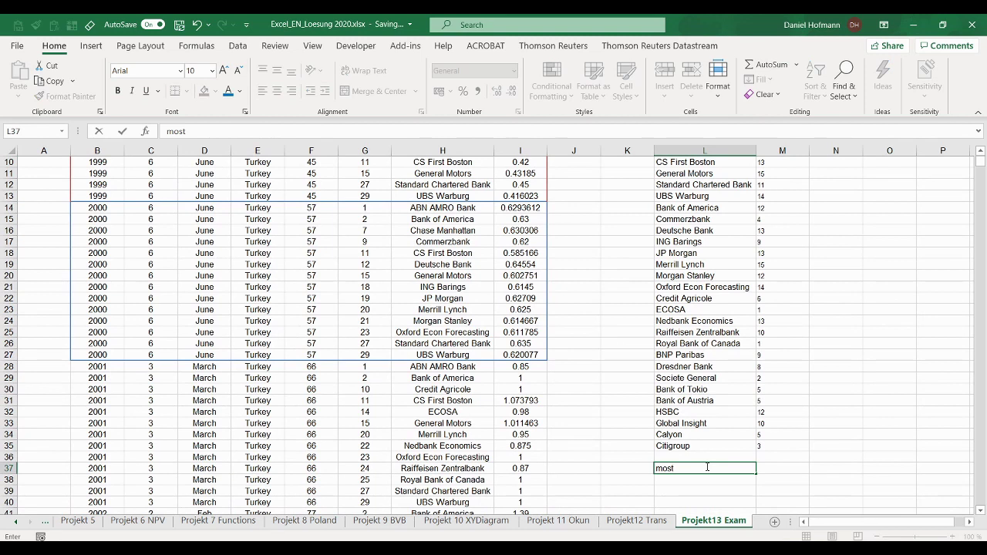
type(" responses:")
key("Tab")
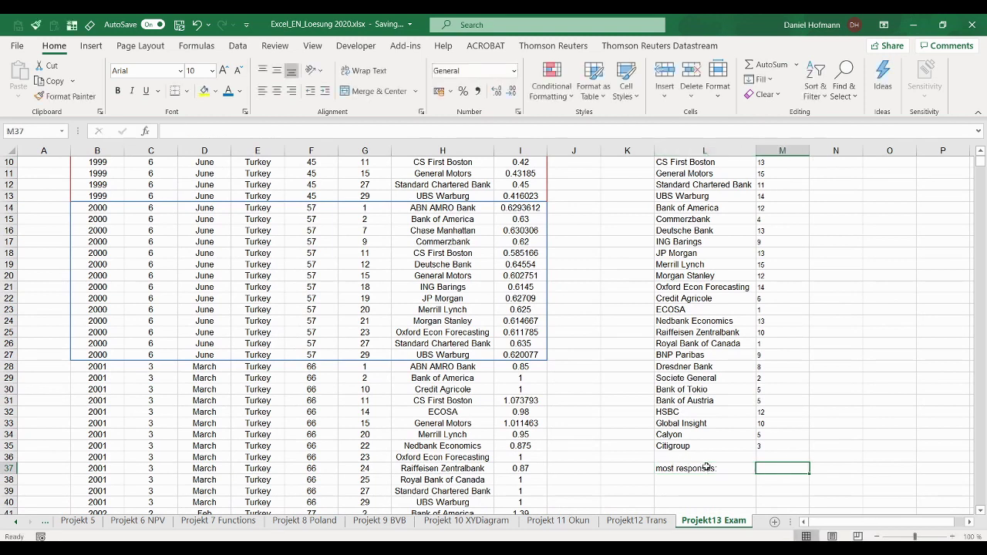
type("=max(")
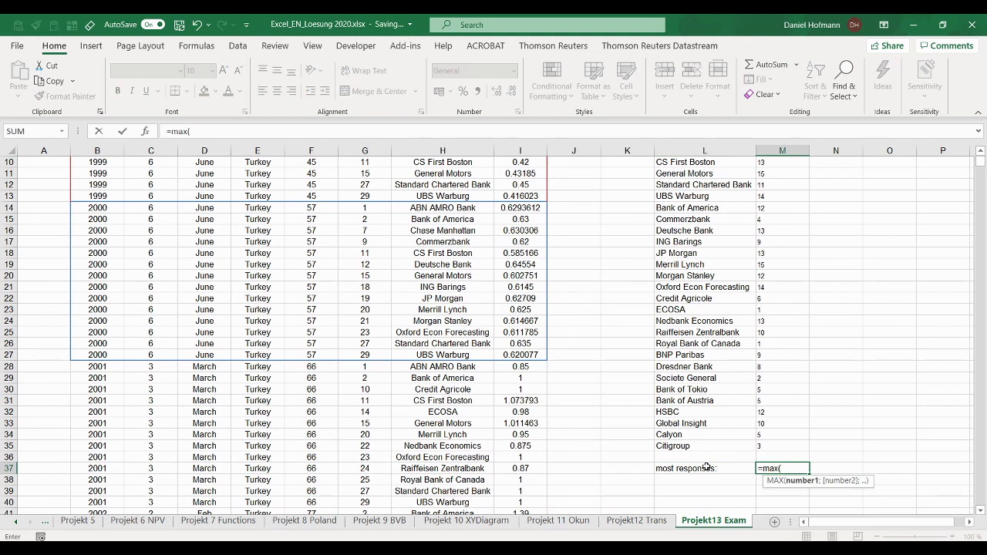
key("Up")
key("ctrl+shift+Up")
key("Return")
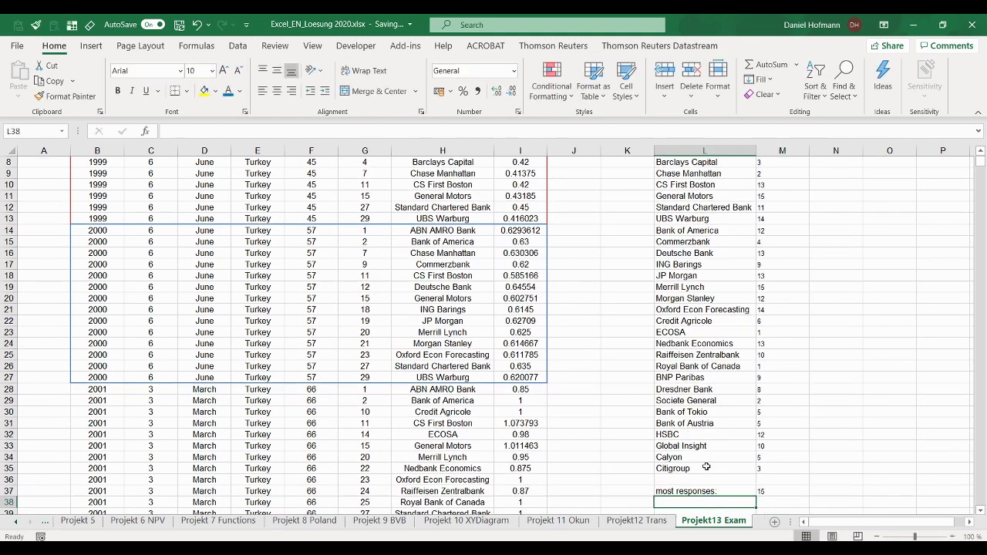
- Label L38 "least responses:" and calculate the minimum of the response counts M7:M35 with MIN in M38
type("least r")
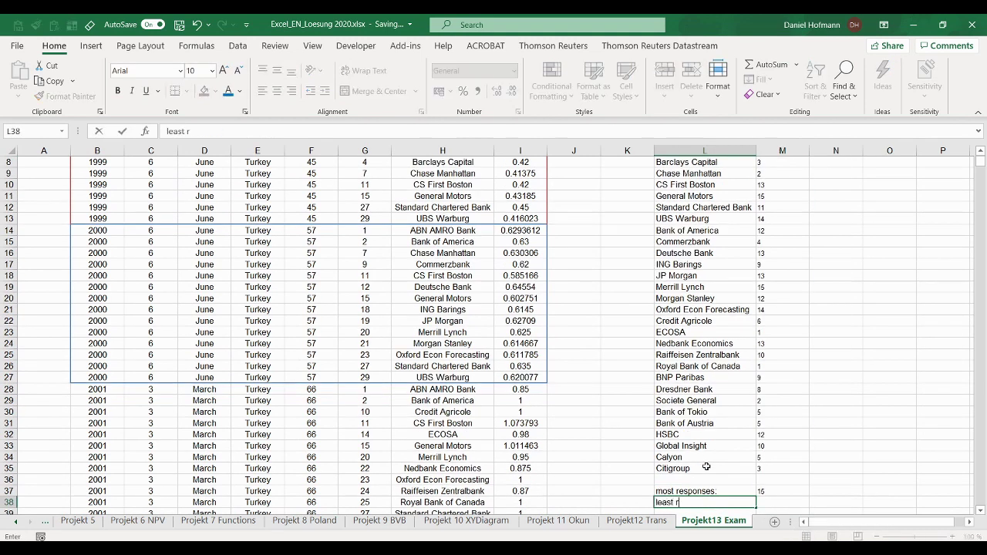
type("esponses:")
key("Tab")
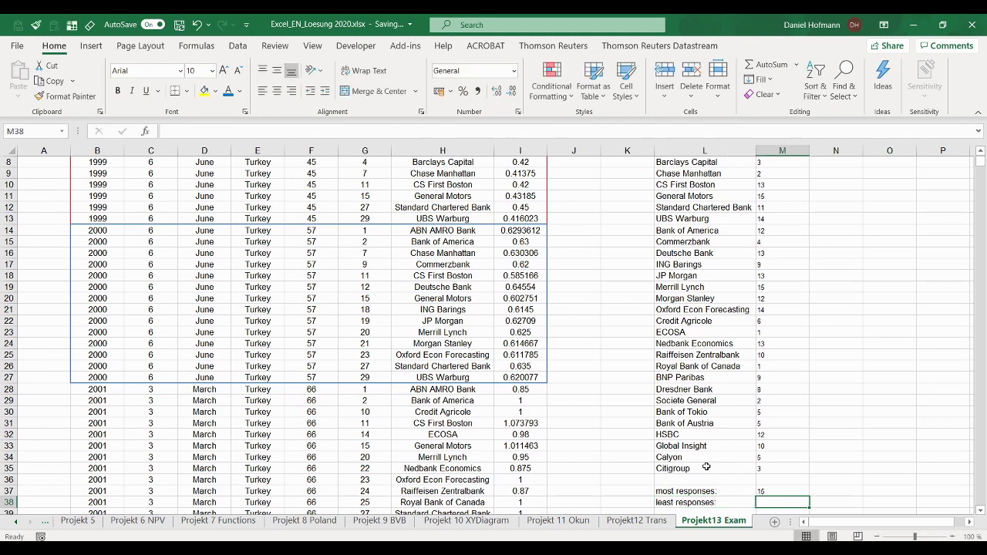
type("=min(")
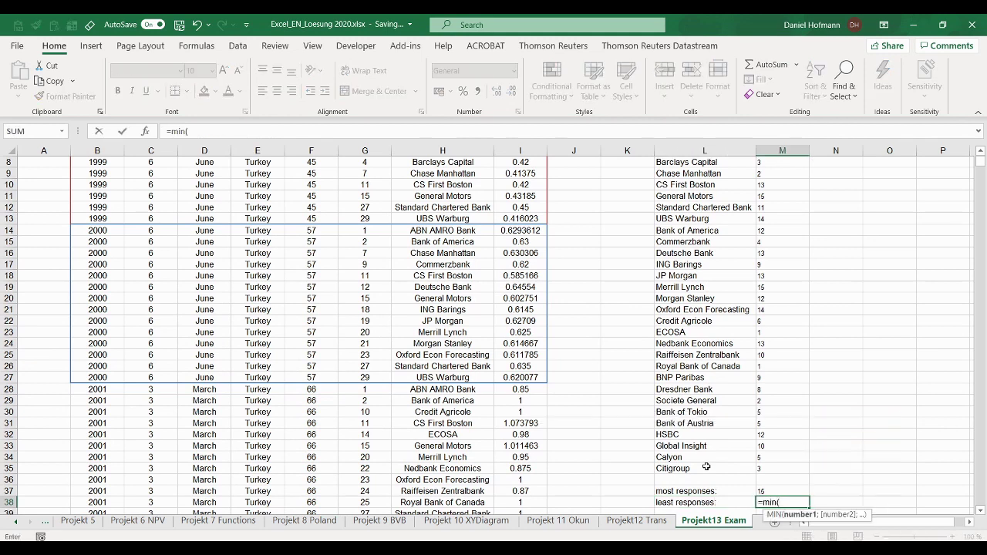
key("Up")
key("Up")
key("Up")
key("ctrl+shift+Up")
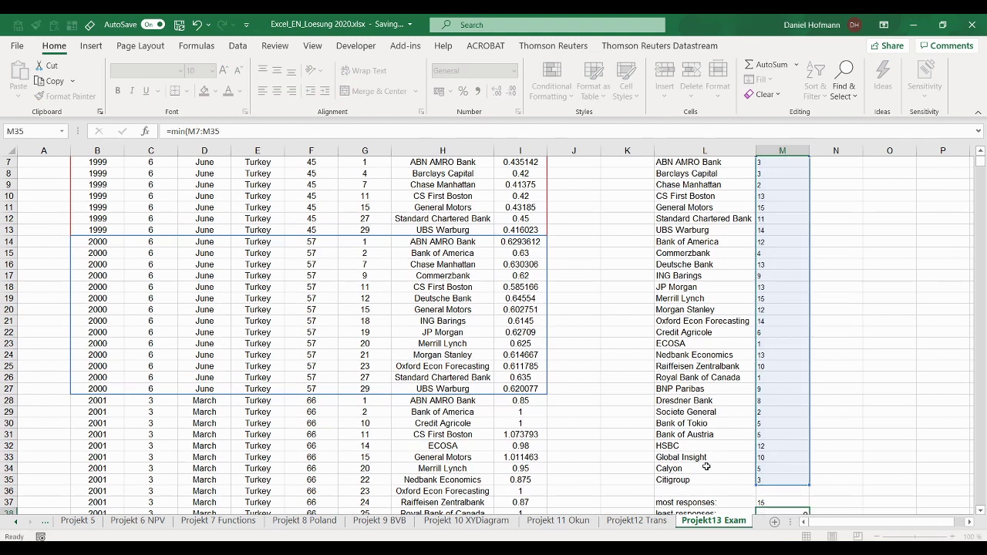
key("Return")
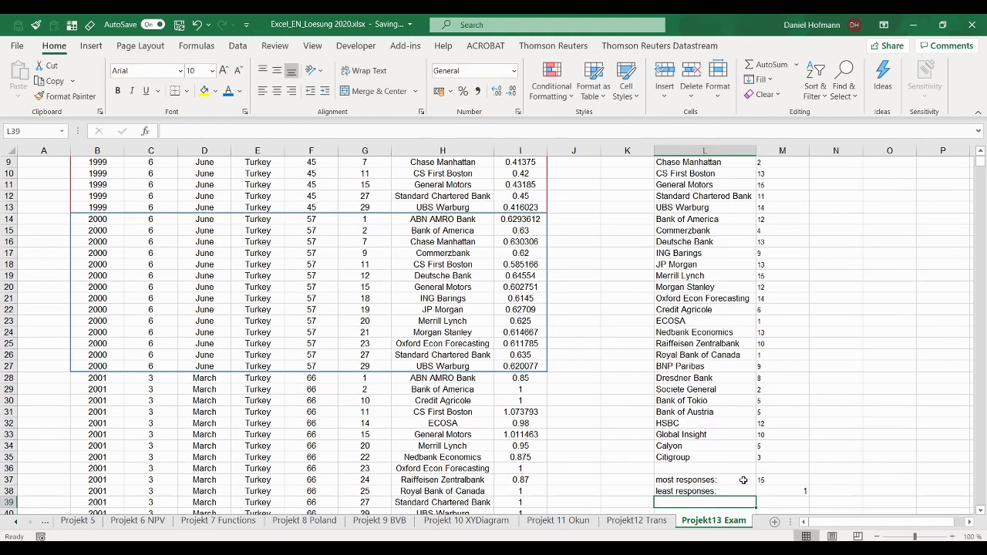
- Right-align the response counts and the two summary results in M7:M38
left_click_drag(783, 491, 751, 461)
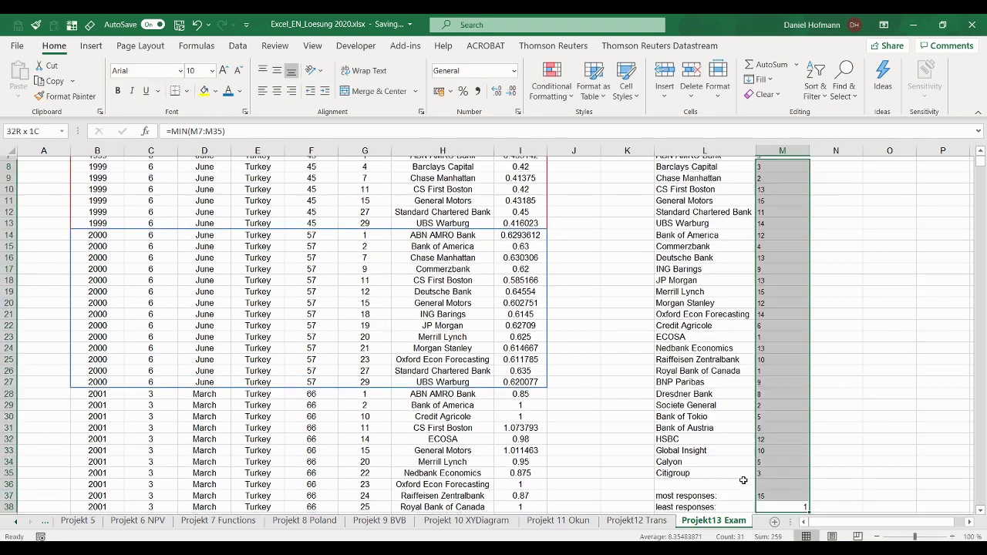
key("ctrl+shift+Up")
left_click(292, 90)
scroll(785, 255, "down", 5)
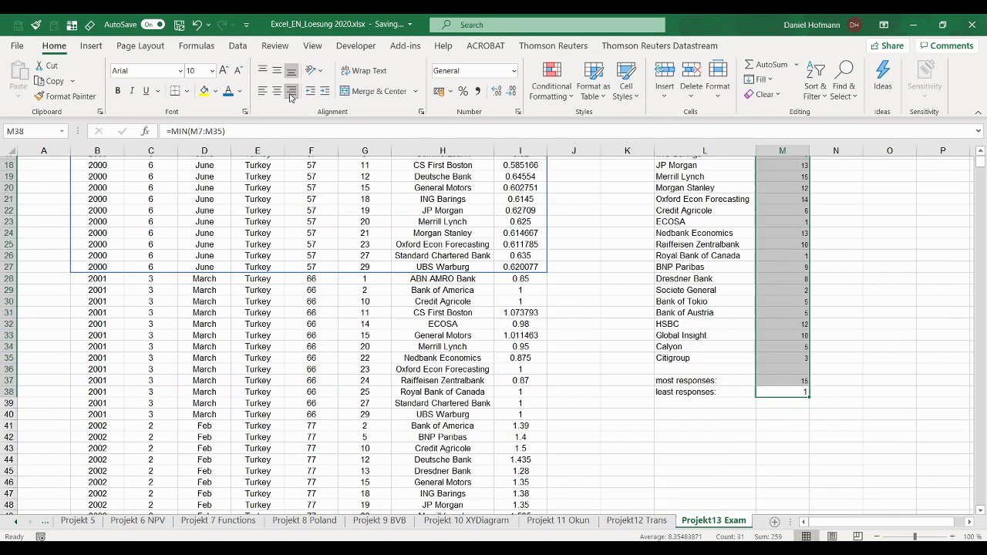
- Fill the Merrill Lynch and General Motors rows in columns L and M yellow to mark the most frequent participants
left_click(785, 323)
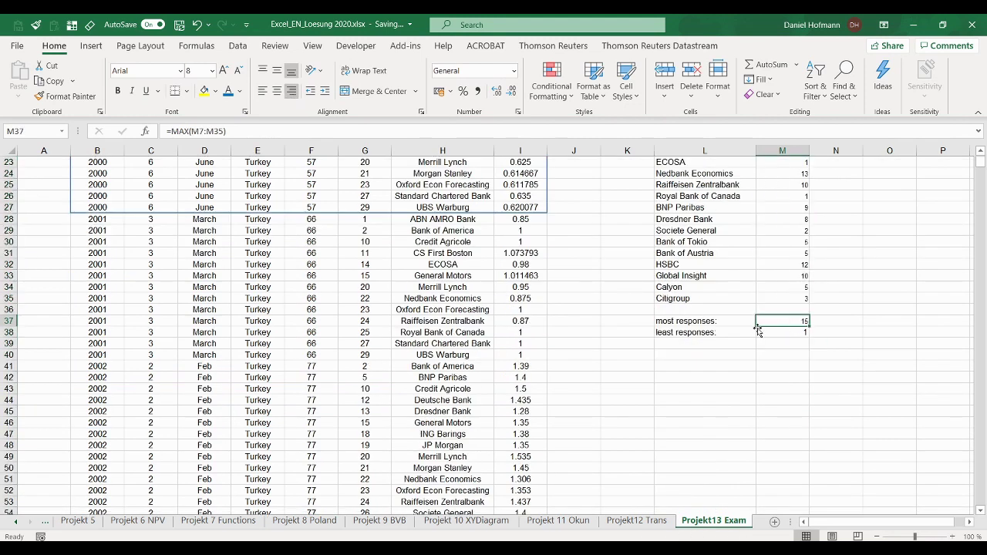
scroll(756, 328, "up", 5)
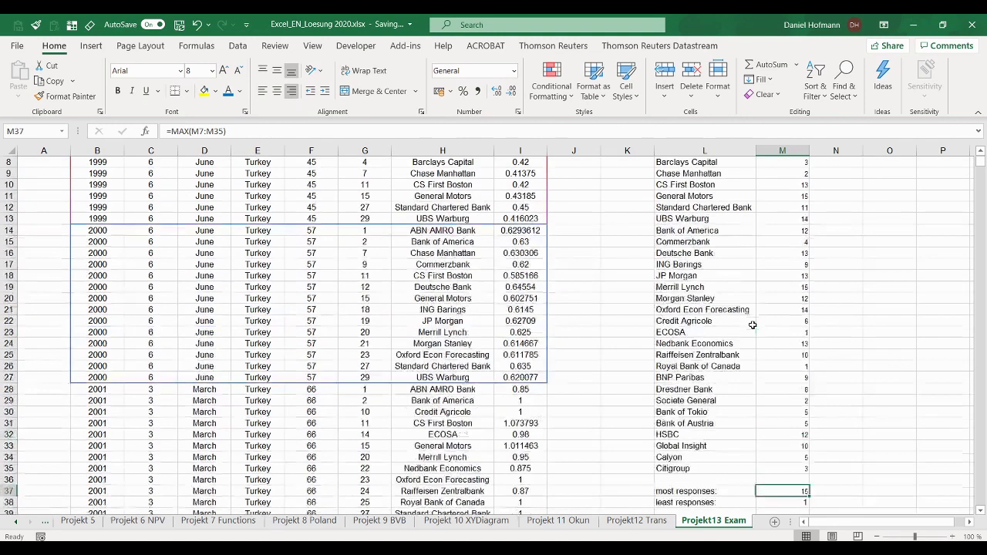
left_click_drag(771, 286, 733, 287)
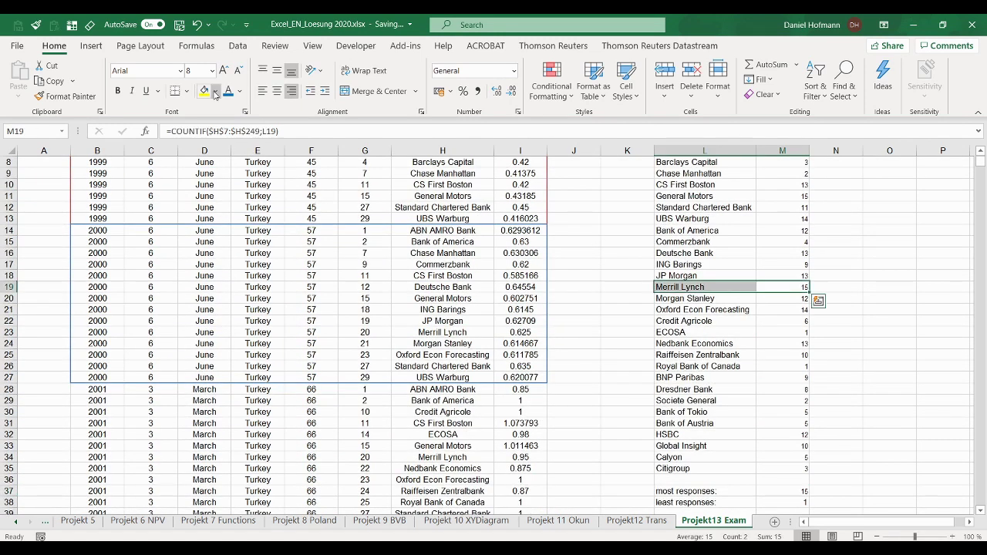
left_click(211, 90)
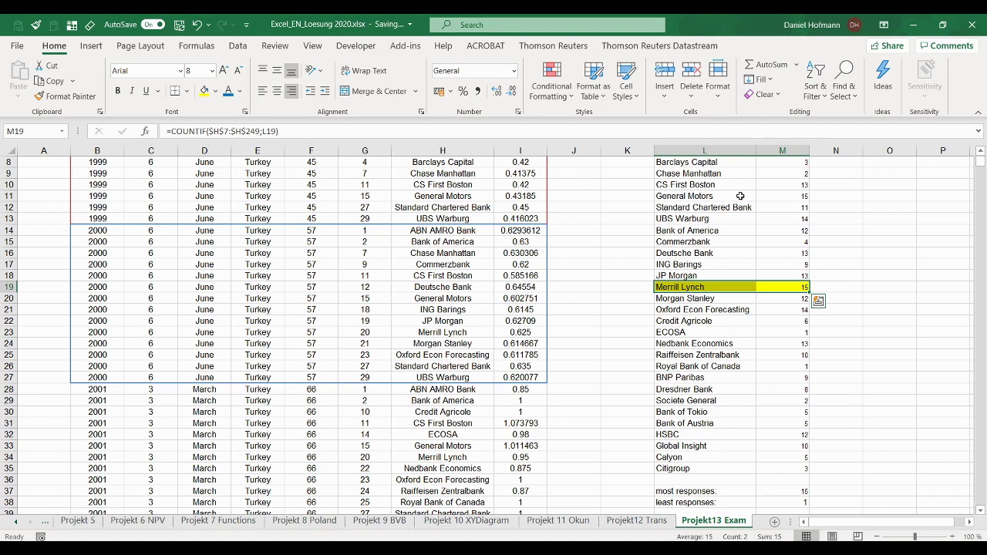
left_click_drag(794, 196, 697, 196)
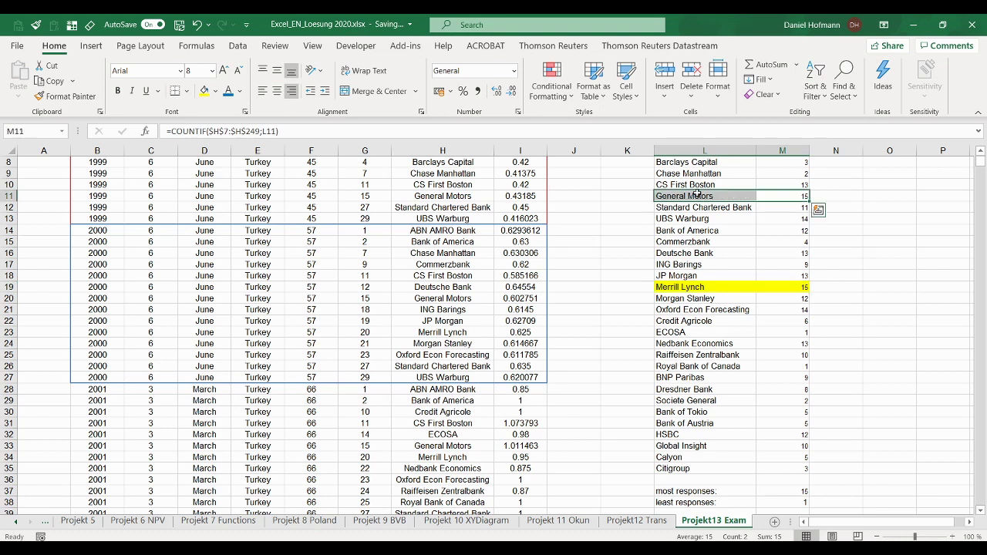
left_click(205, 91)
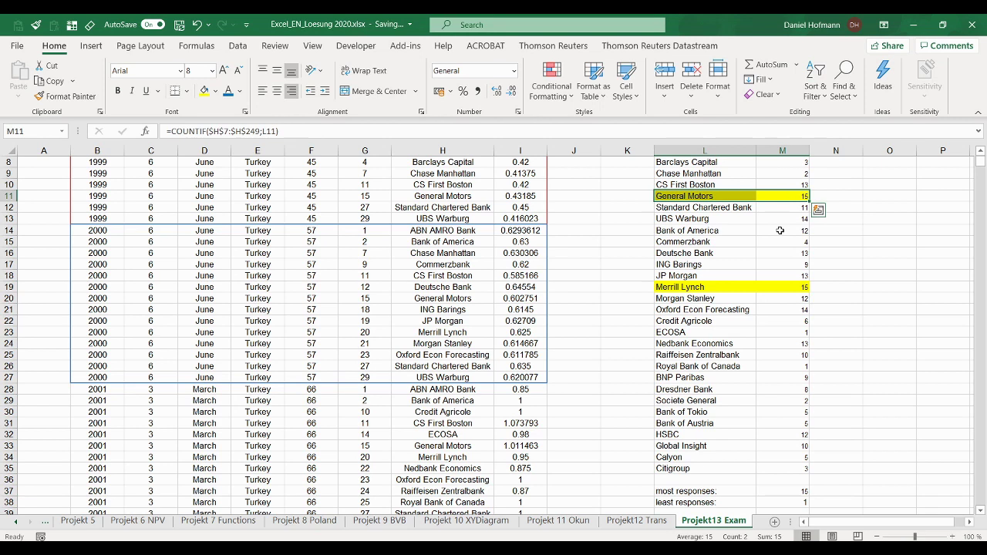
left_click_drag(725, 286, 791, 286)
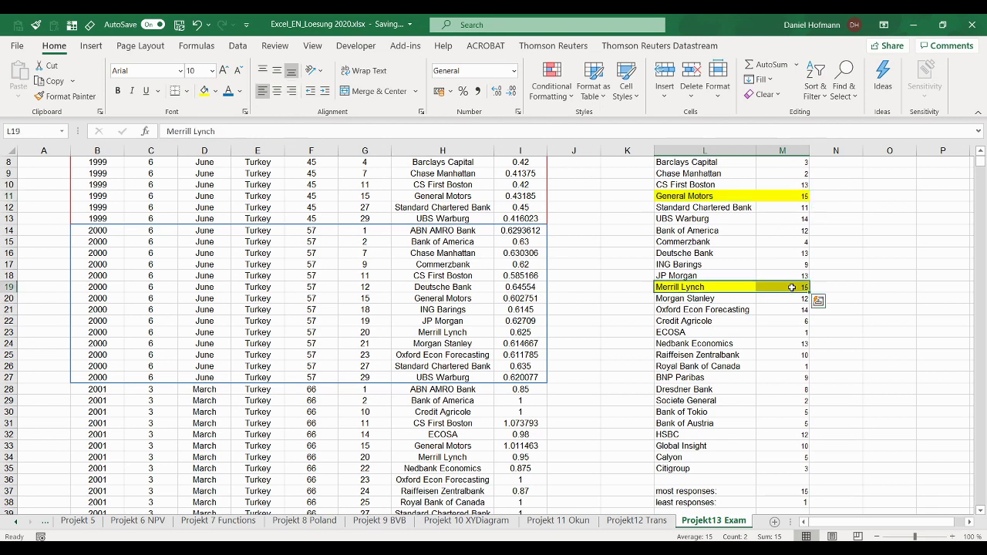
scroll(769, 283, "down", 1)
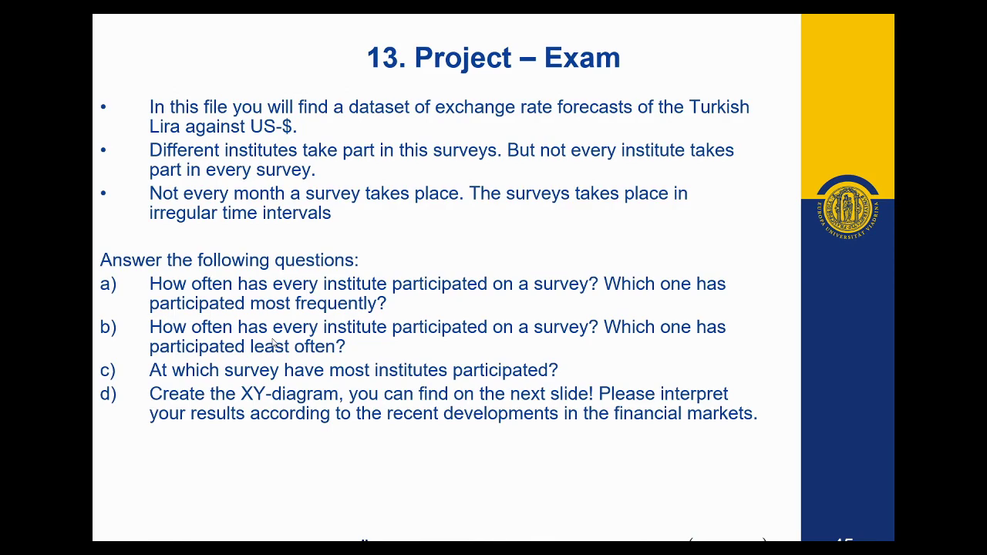
- Return to the Excel workbook and fill the Royal Bank of Canada and ECOSA rows in columns L and M blue
key("alt+Tab")
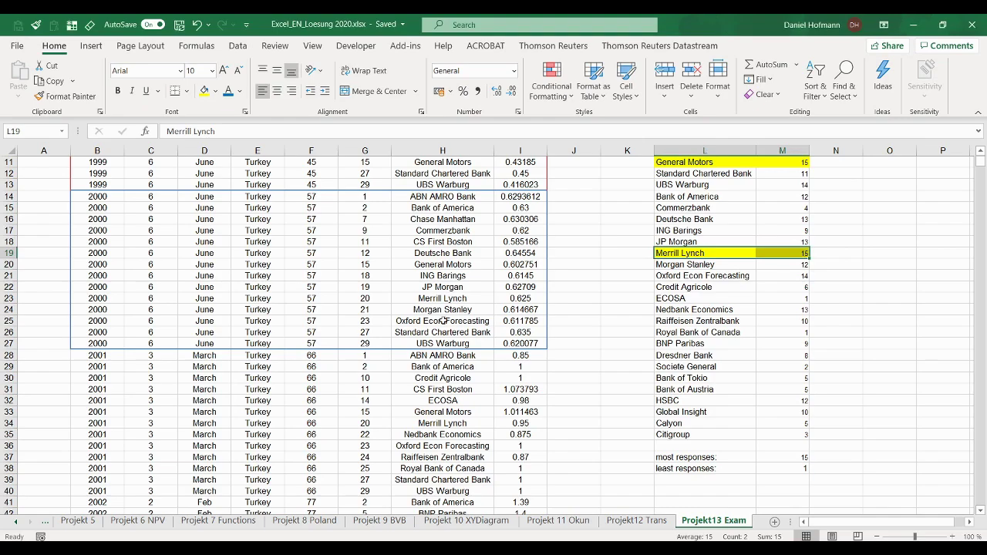
left_click(779, 469)
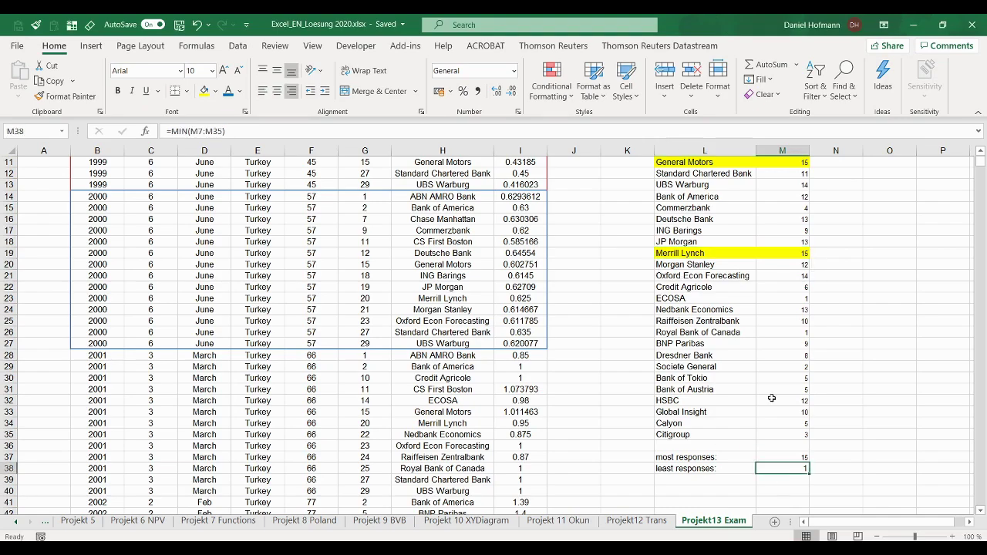
left_click(769, 331)
left_click_drag(769, 331, 741, 332)
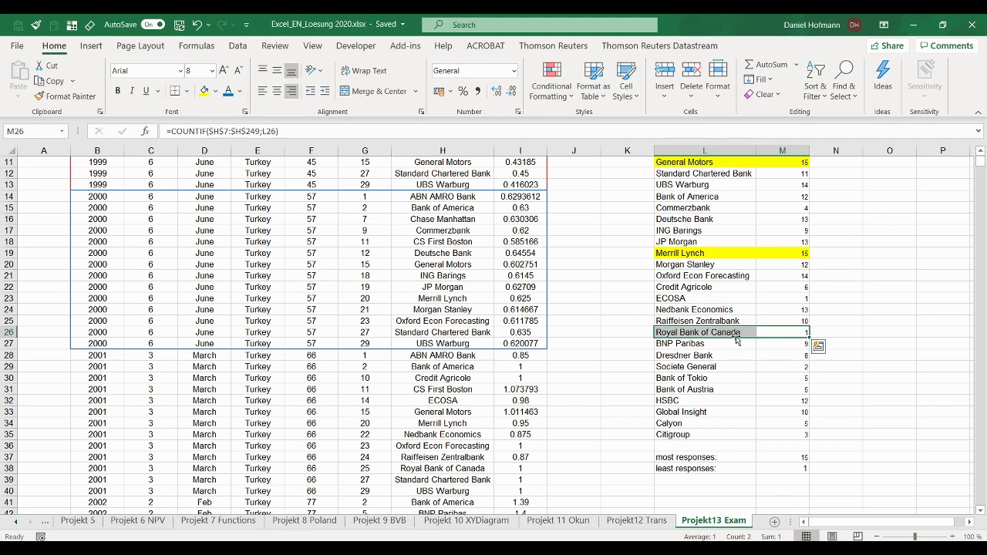
left_click(215, 91)
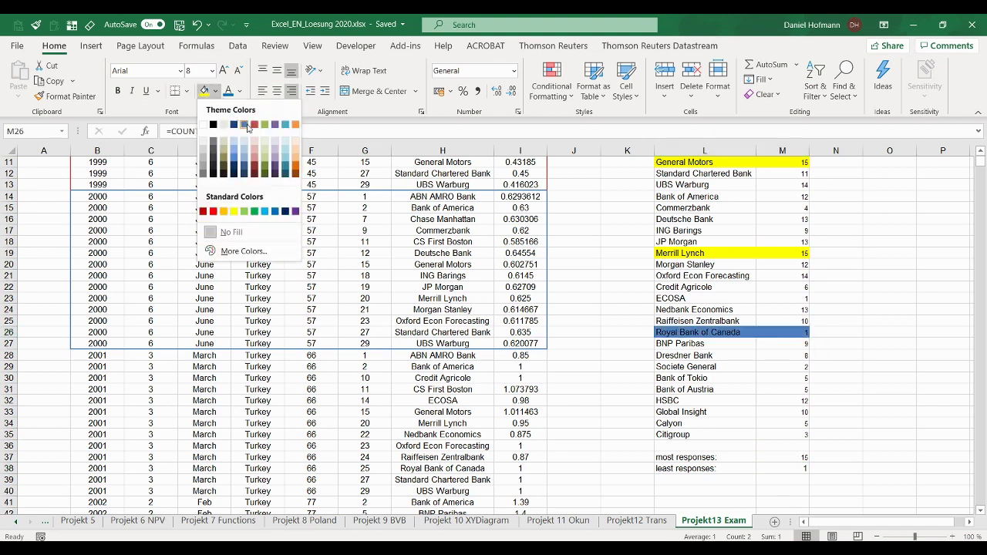
left_click(243, 124)
left_click_drag(781, 298, 736, 298)
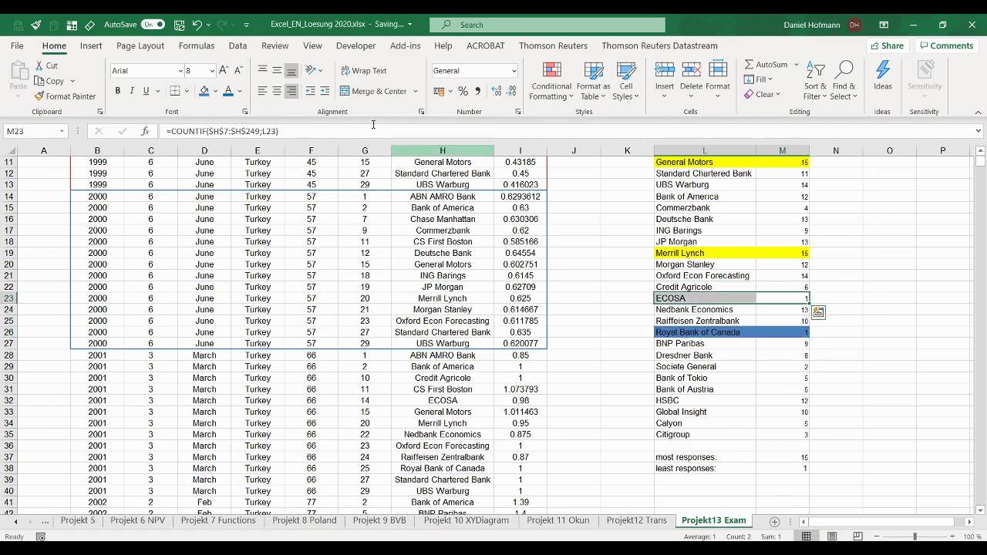
left_click(825, 301)
- Enter the question labels "a)" in N37 and "b)" in N38 beside the most and least responses results
left_click(840, 390)
left_click(851, 453)
left_click(851, 455)
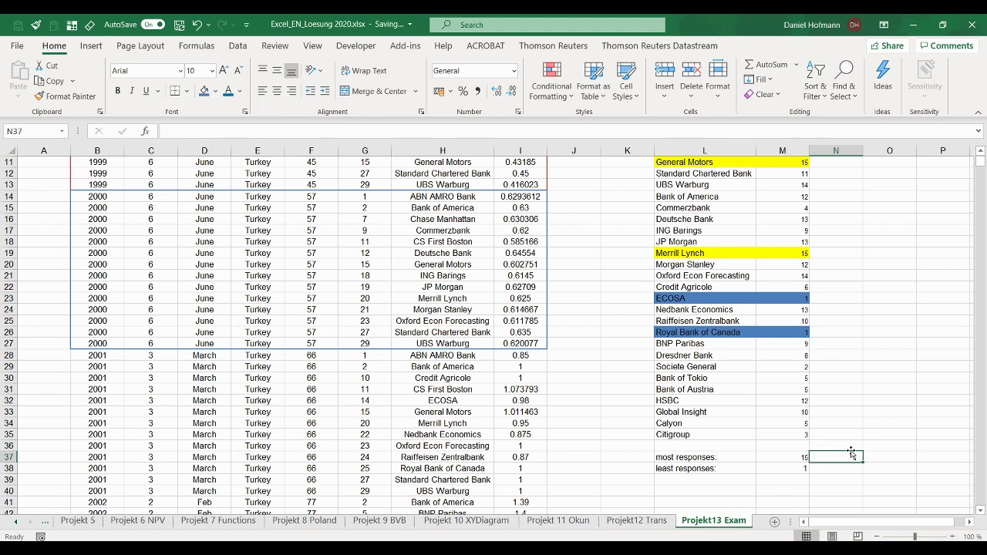
type("a)")
key("Return")
type("b)")
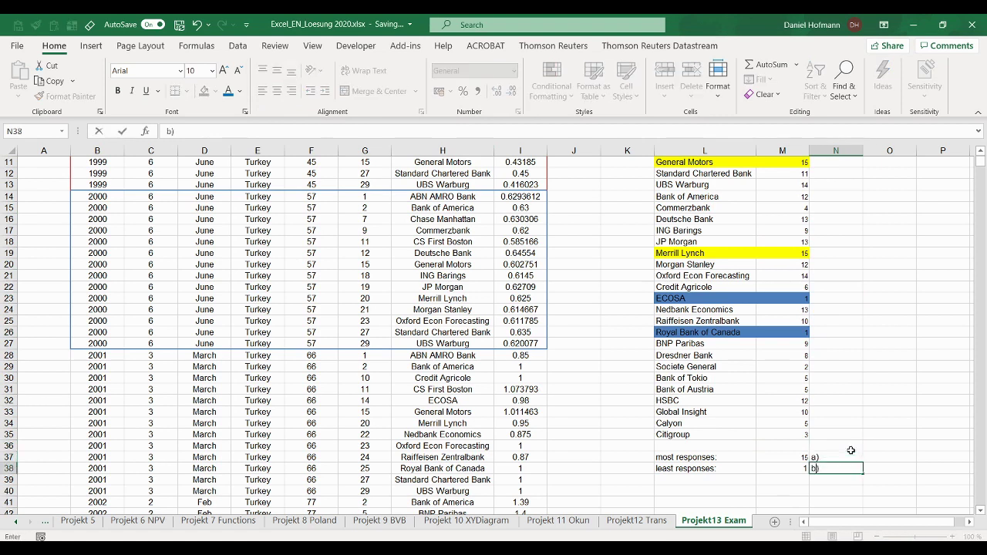
key("Return")
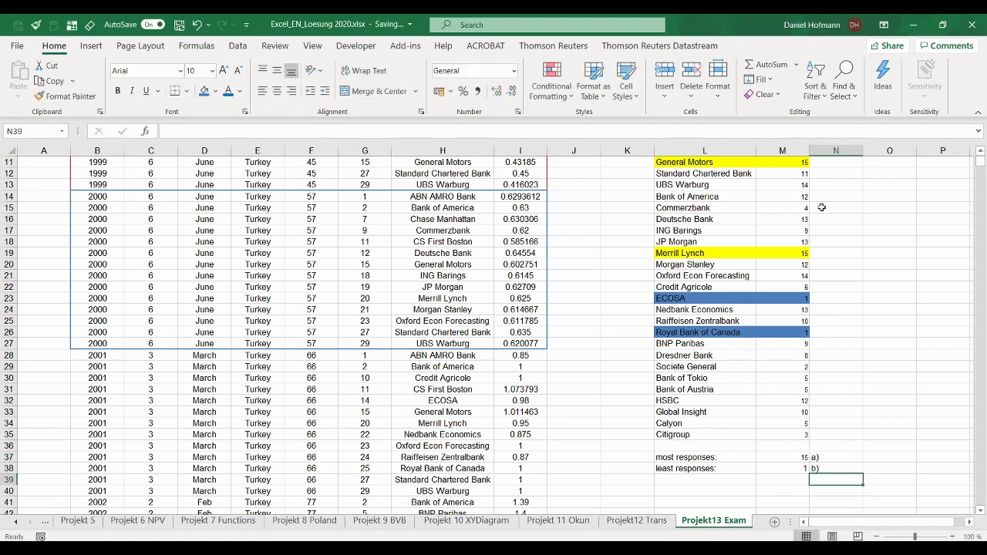
- Colour-code the question labels by filling N37 yellow and N38 with the same blue as the least-response institutes
left_click(835, 457)
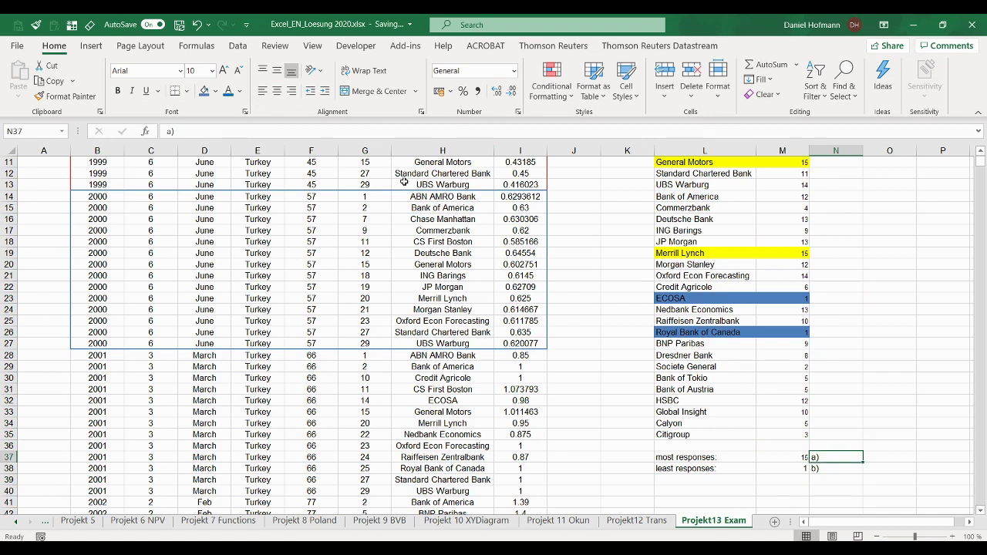
left_click(215, 91)
left_click(234, 210)
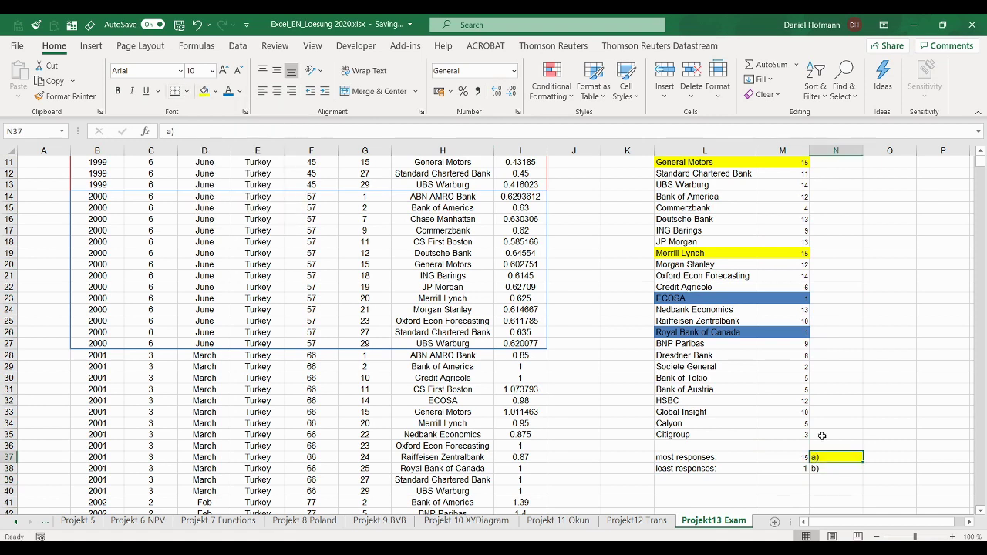
left_click(822, 466)
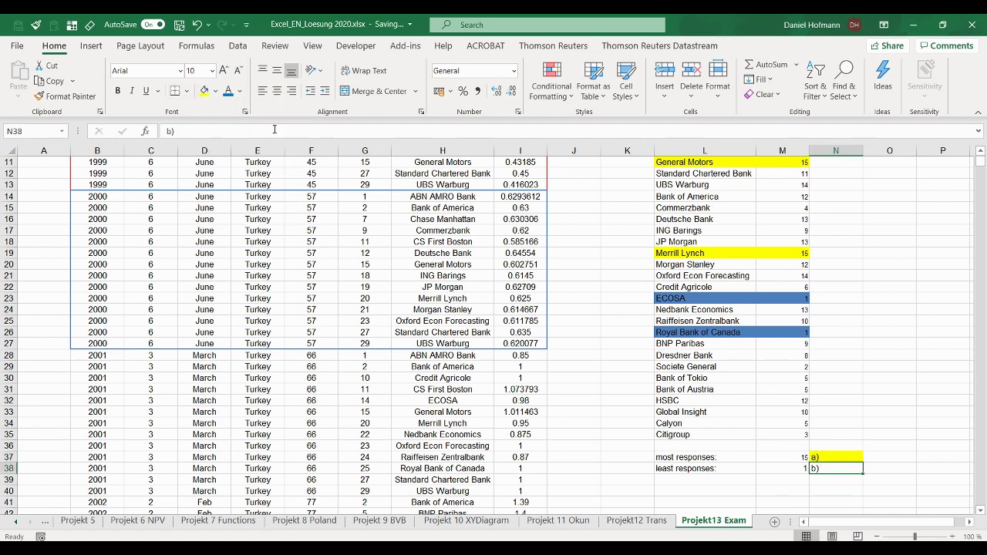
left_click(215, 91)
left_click(248, 125)
left_click(812, 389)
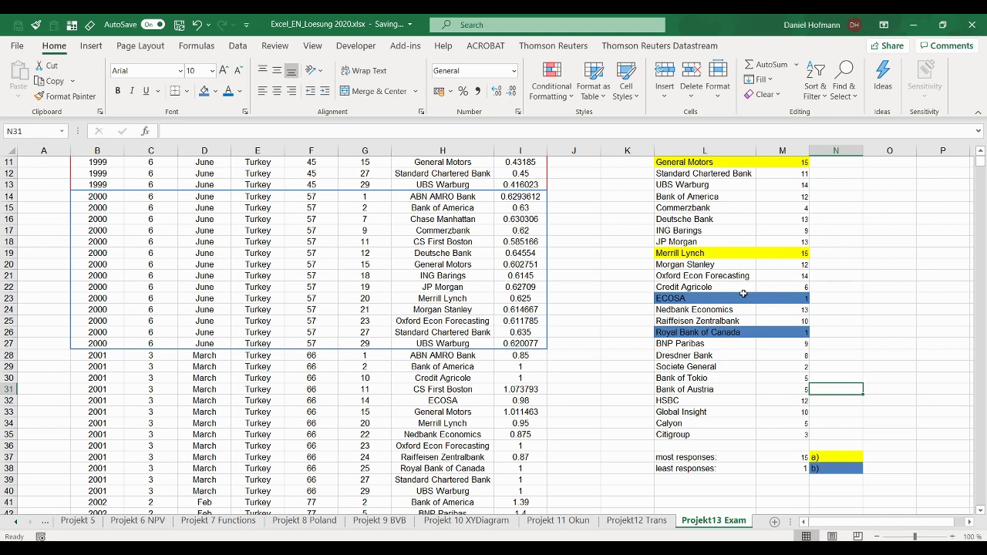
- Compare the Time-ID blocks of the 1999 and 2000 surveys in column F
scroll(743, 293, "up", 3)
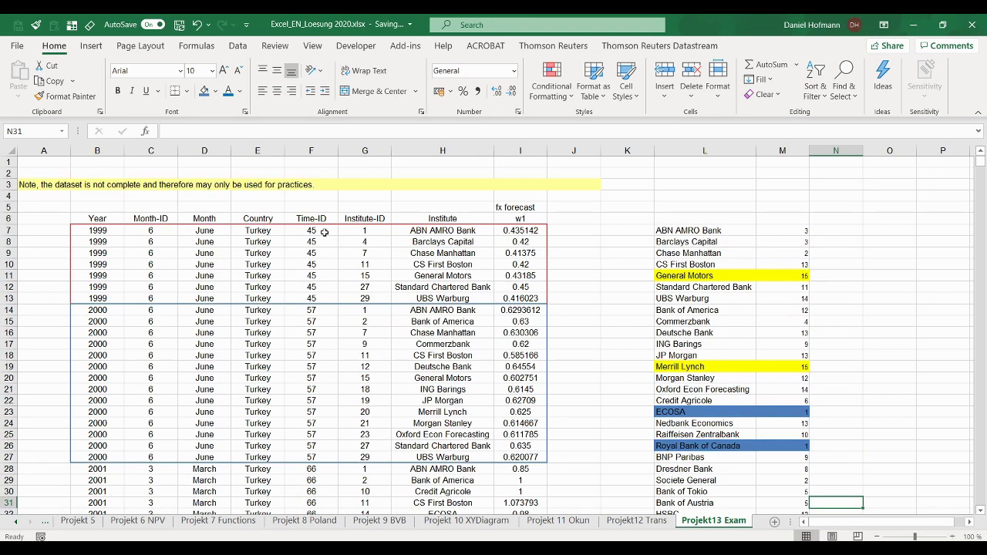
left_click_drag(324, 232, 325, 292)
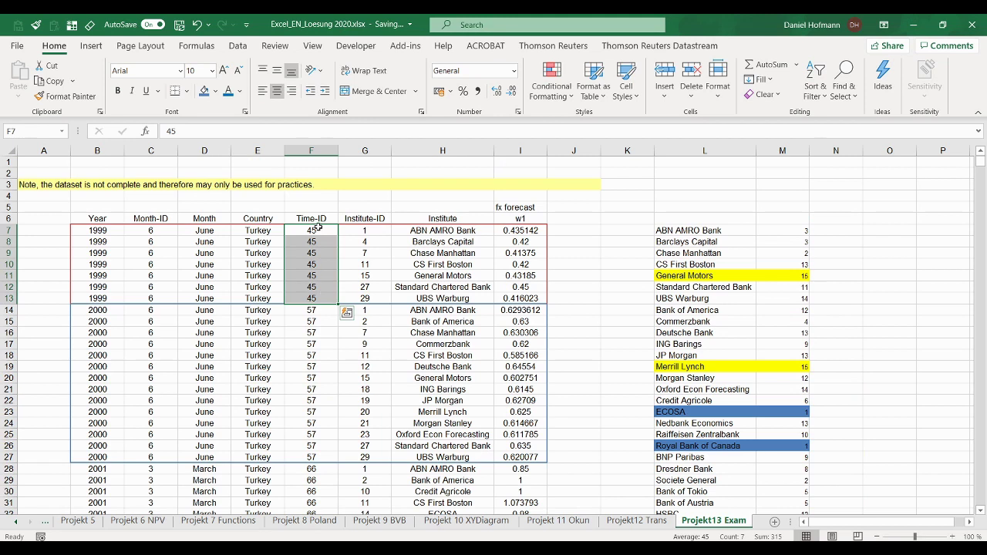
left_click_drag(322, 310, 322, 378)
scroll(321, 416, "down", 3)
scroll(310, 390, "up", 3)
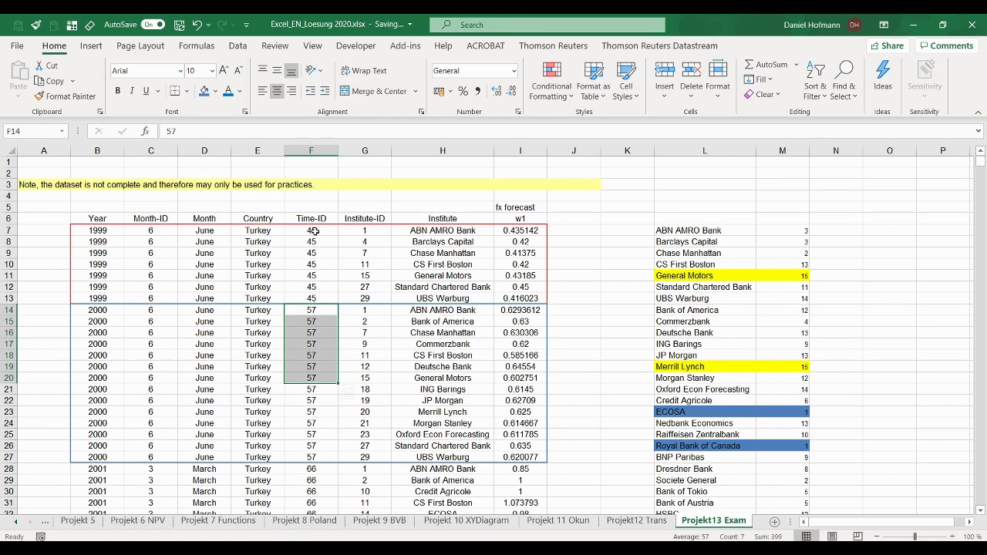
left_click_drag(315, 230, 316, 299)
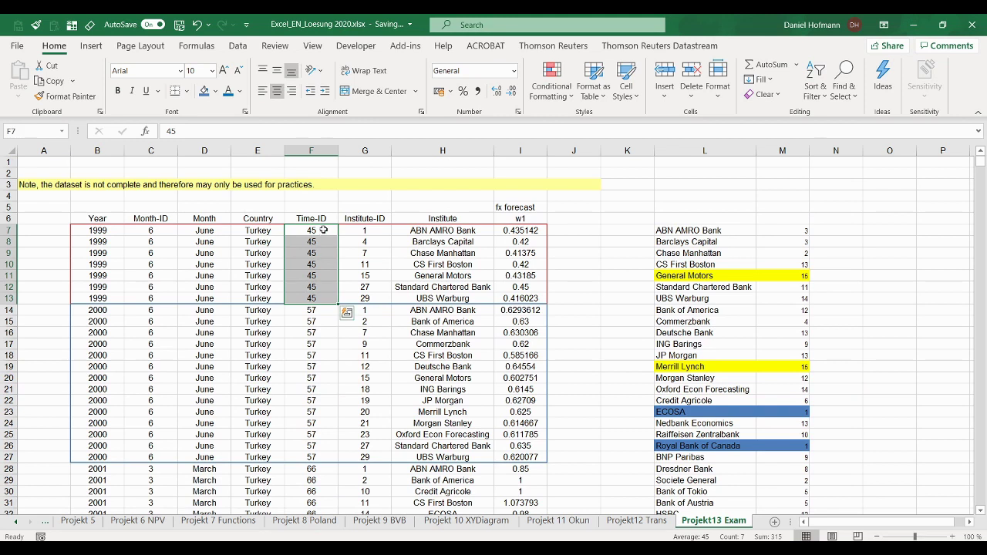
- Copy the Time-IDs in F7:F249 and paste them as values only starting at O7
left_click(324, 230)
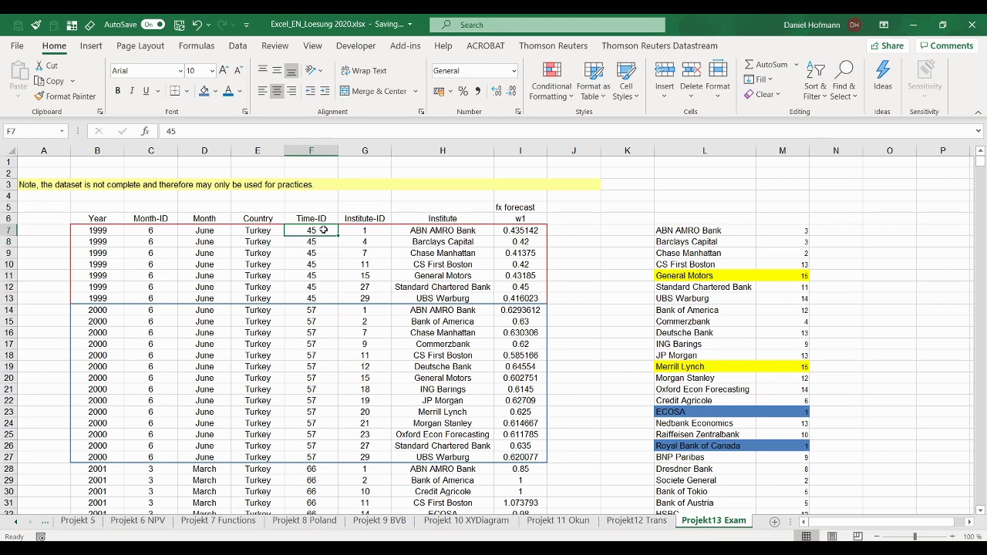
key("ctrl+shift+Down")
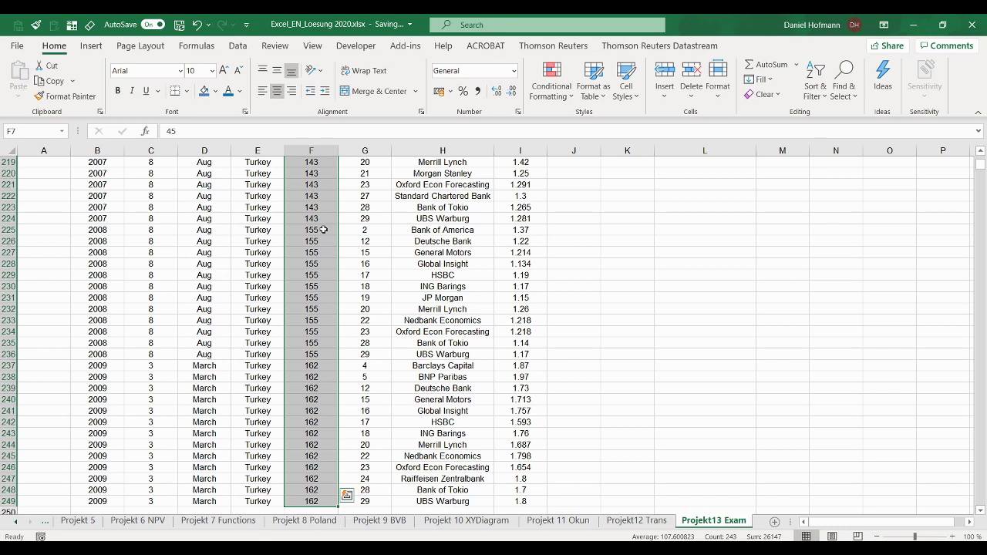
key("ctrl+c")
key("ctrl+Home")
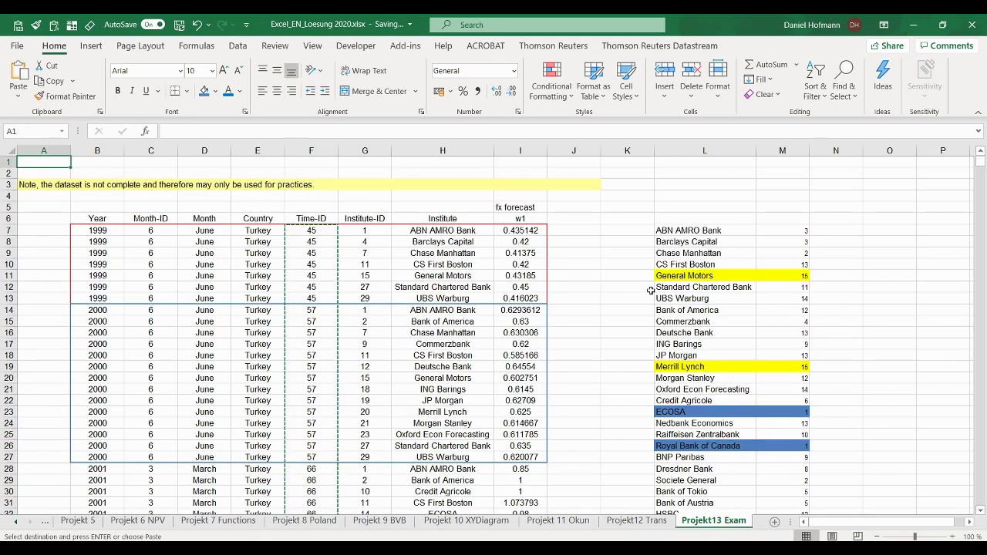
right_click(894, 235)
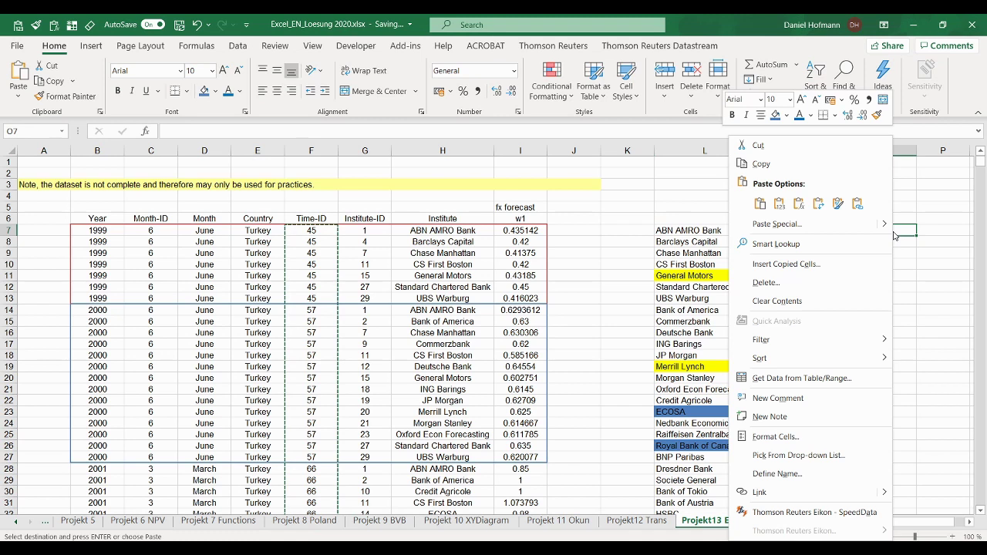
left_click(779, 204)
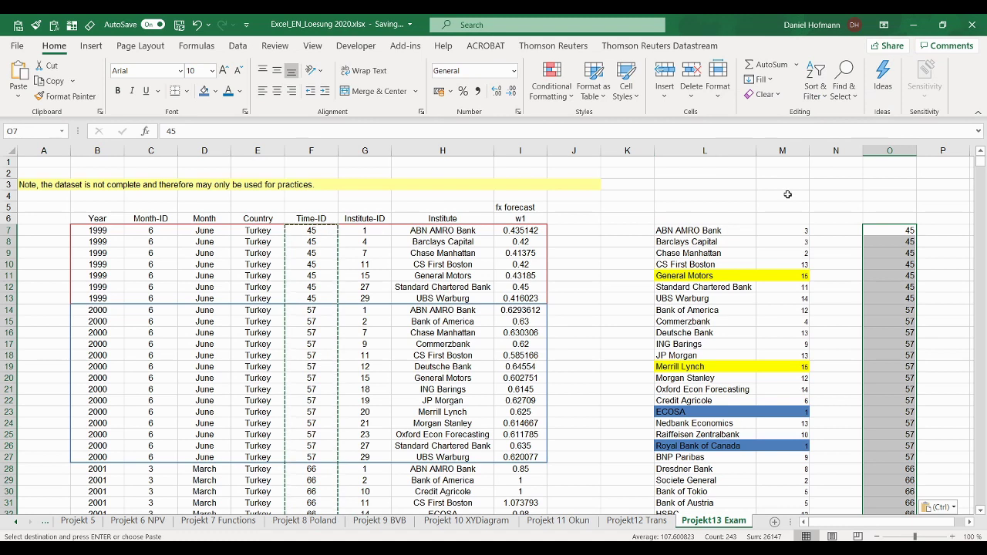
- Remove the duplicate Time-IDs from column O, continuing with the current selection only
left_click(238, 47)
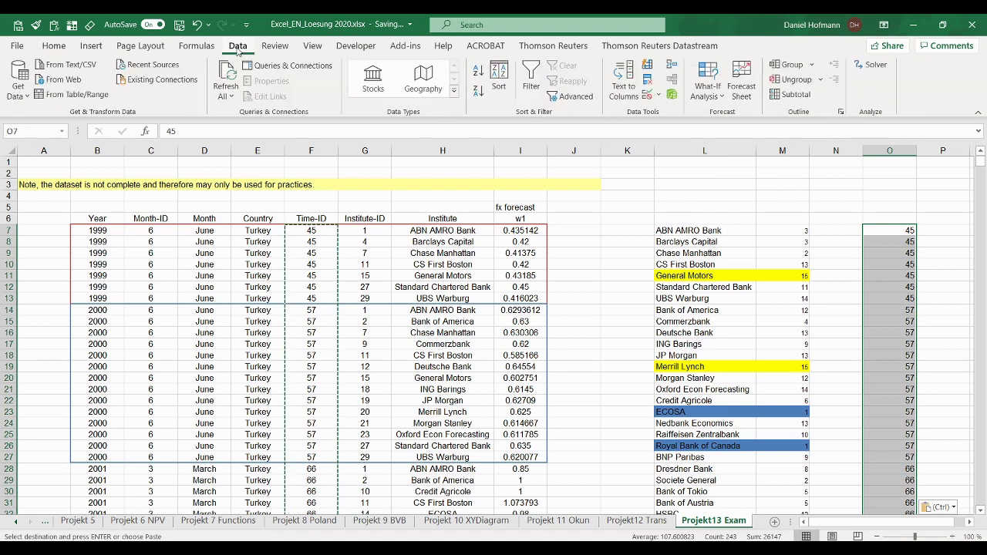
left_click(648, 78)
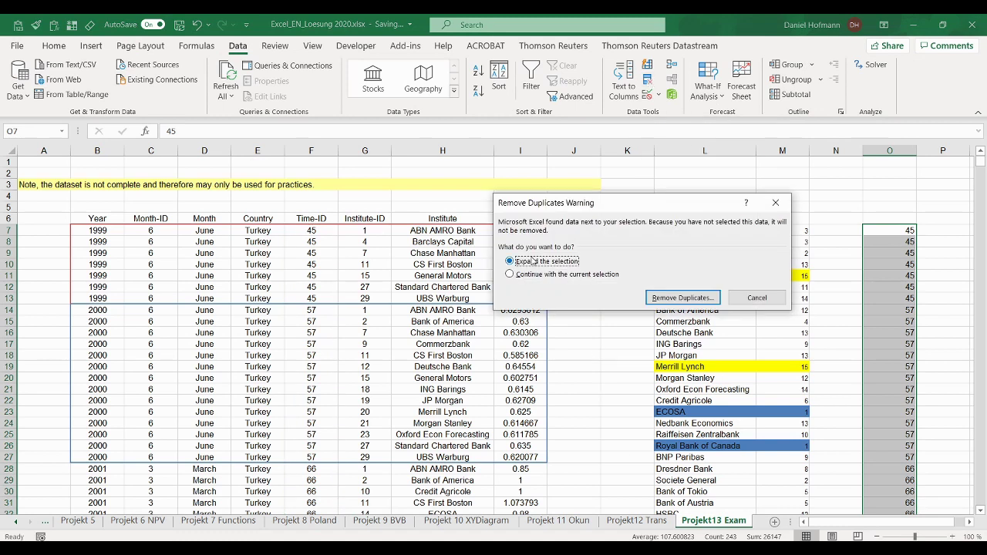
left_click(519, 276)
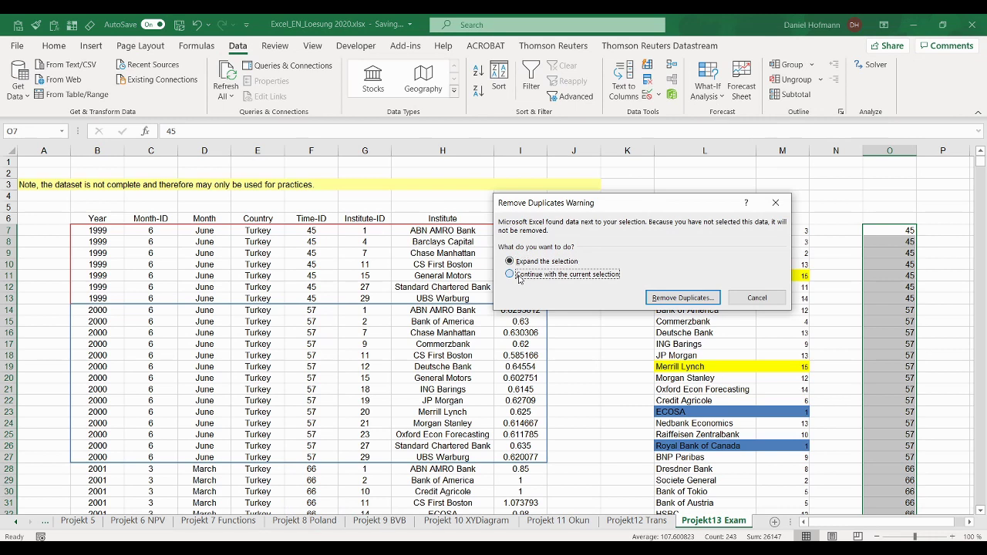
left_click(650, 295)
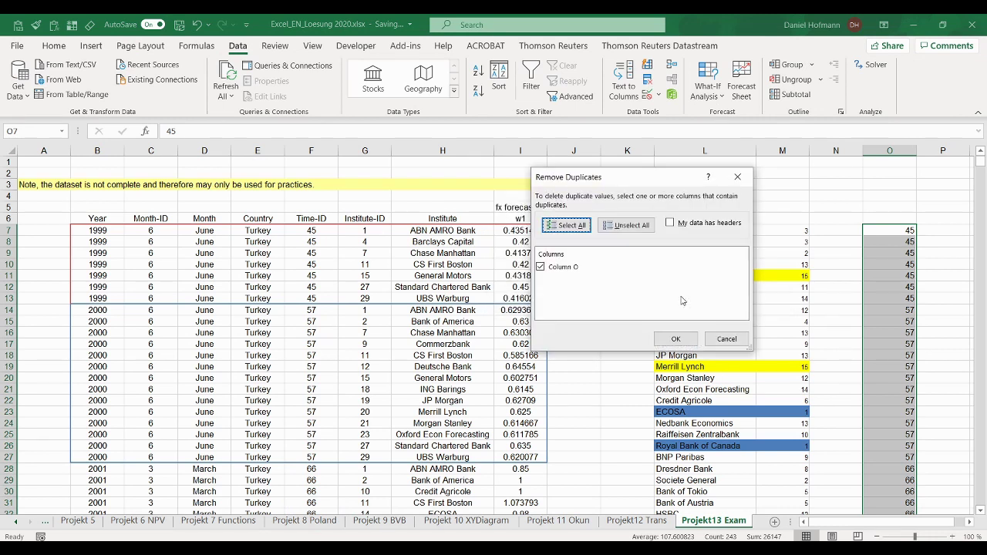
left_click(683, 338)
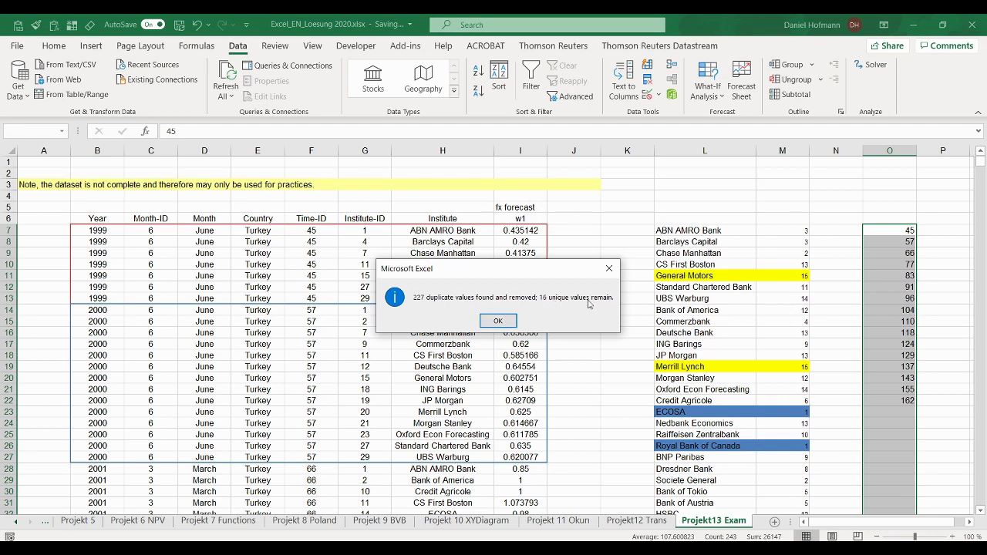
left_click(499, 321)
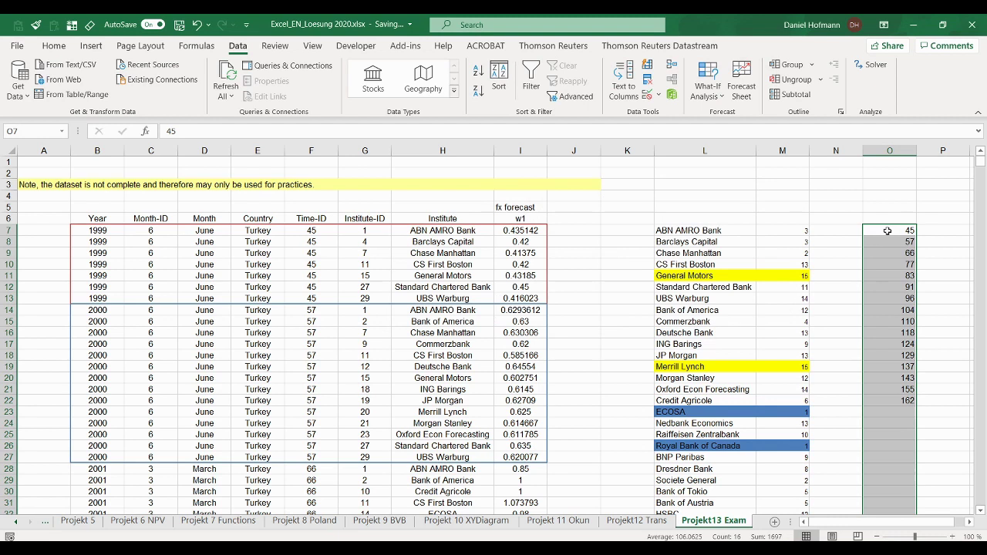
- Review the list of unique survey Time-IDs in column O
left_click(888, 231)
left_click(888, 242)
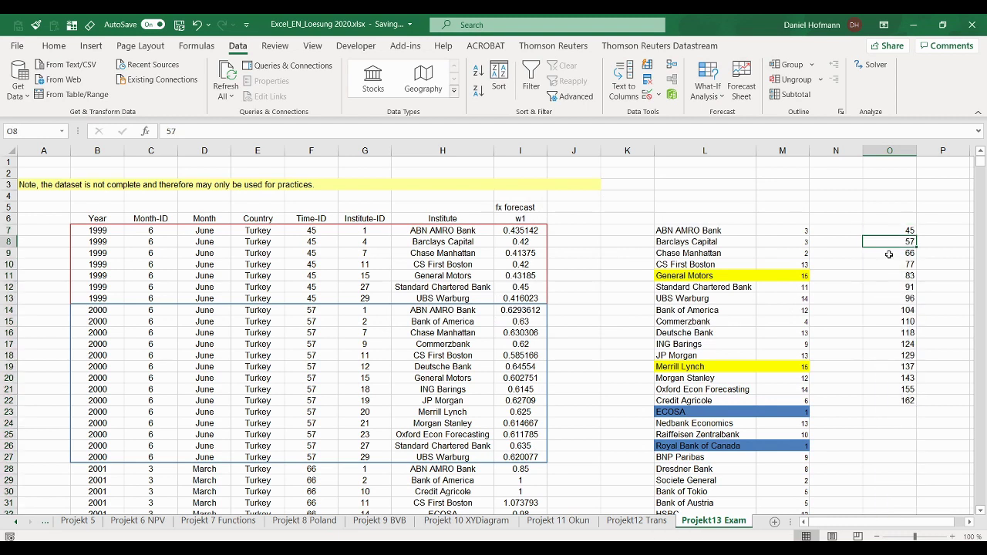
left_click(888, 254)
scroll(888, 254, "down", 8)
scroll(899, 201, "up", 6)
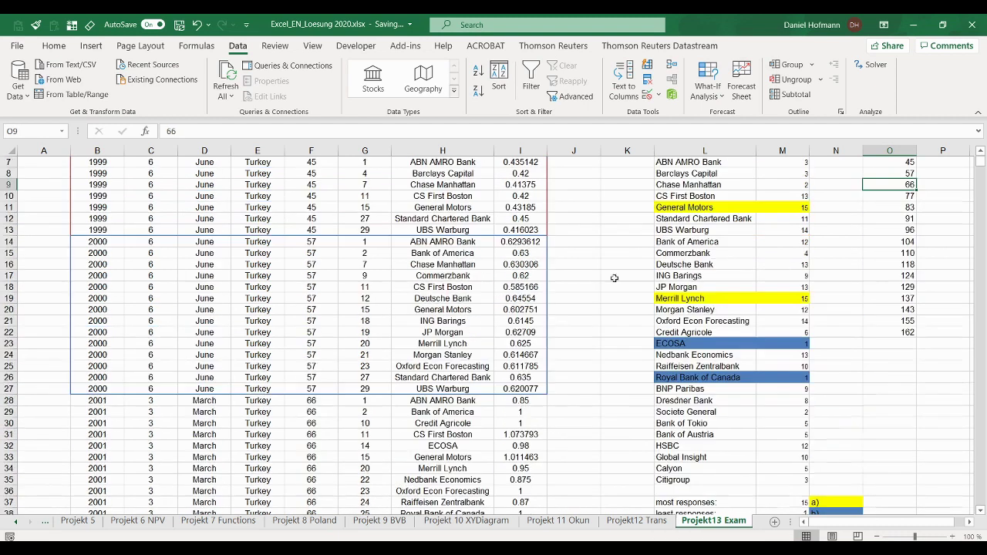
left_click(898, 197)
scroll(905, 293, "up", 2)
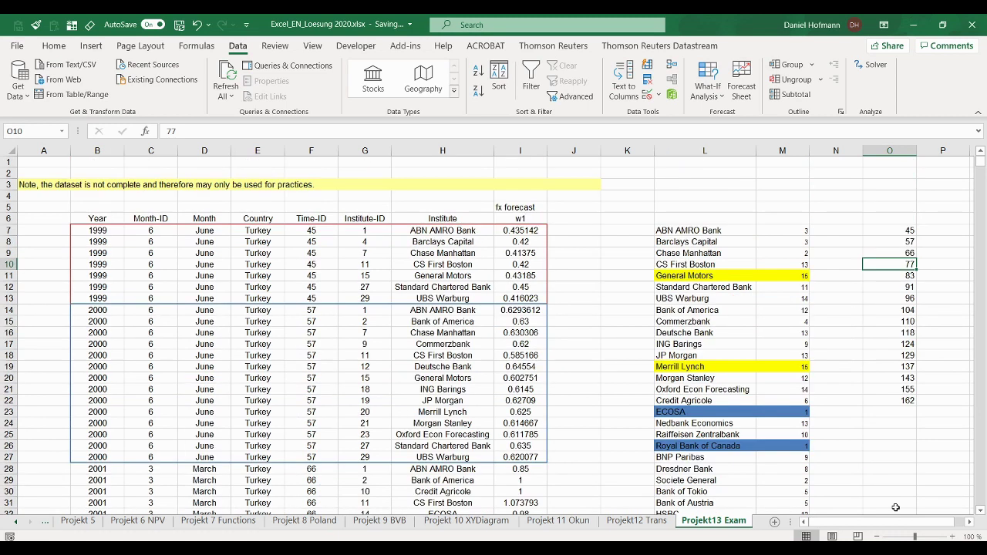
- Start a FREQUENCY formula across P7:P22 with the Time-IDs in F7:F249 as the data array
scroll(897, 532, "right", 1)
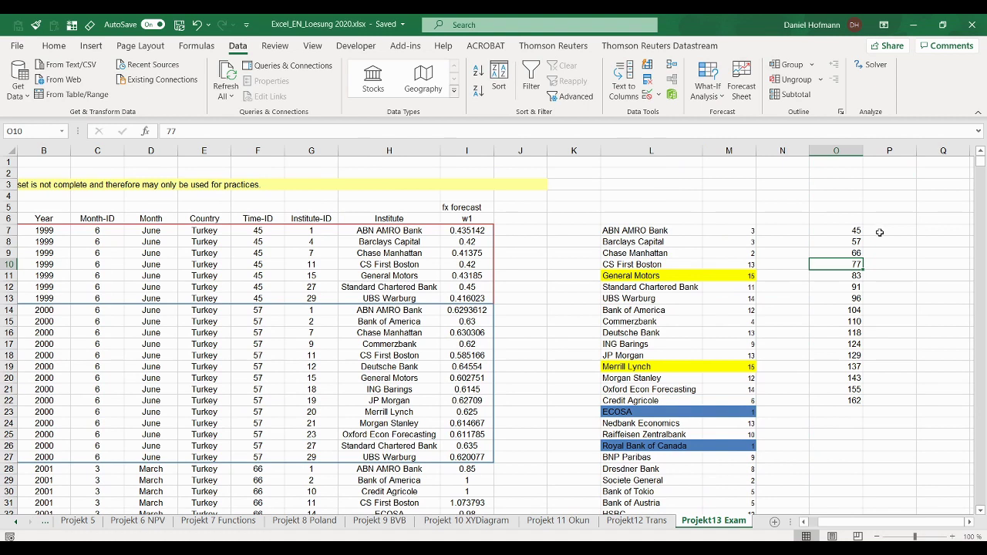
left_click_drag(882, 235, 886, 398)
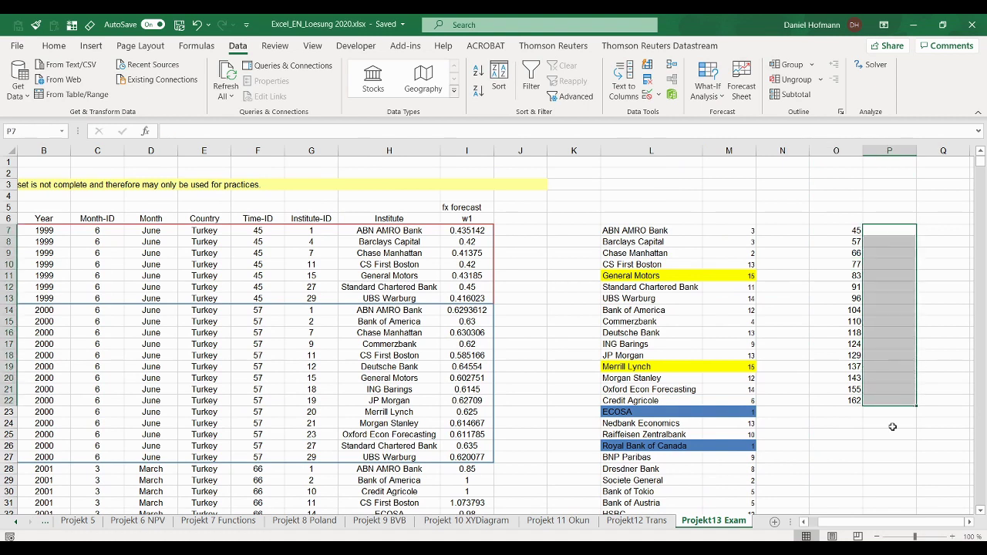
type("=freq")
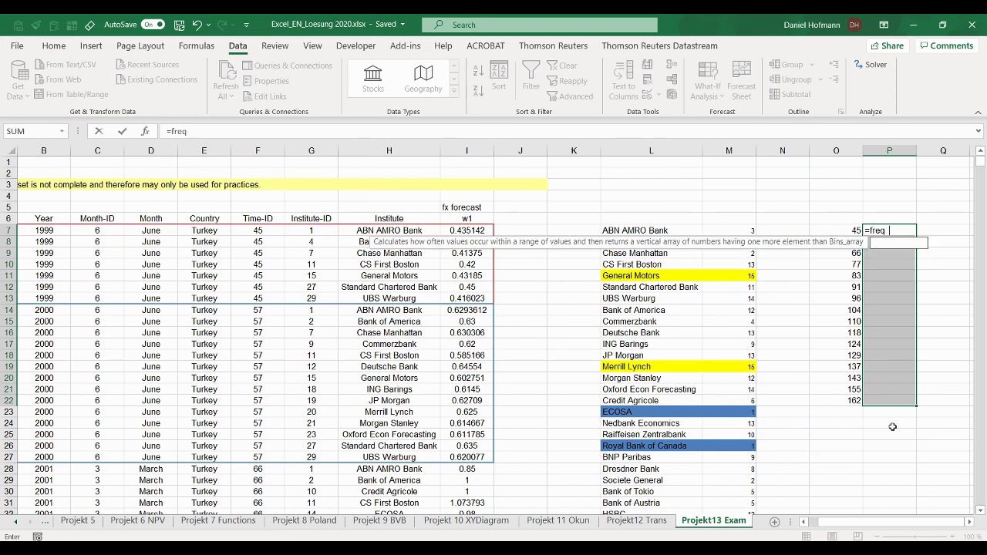
key("Tab")
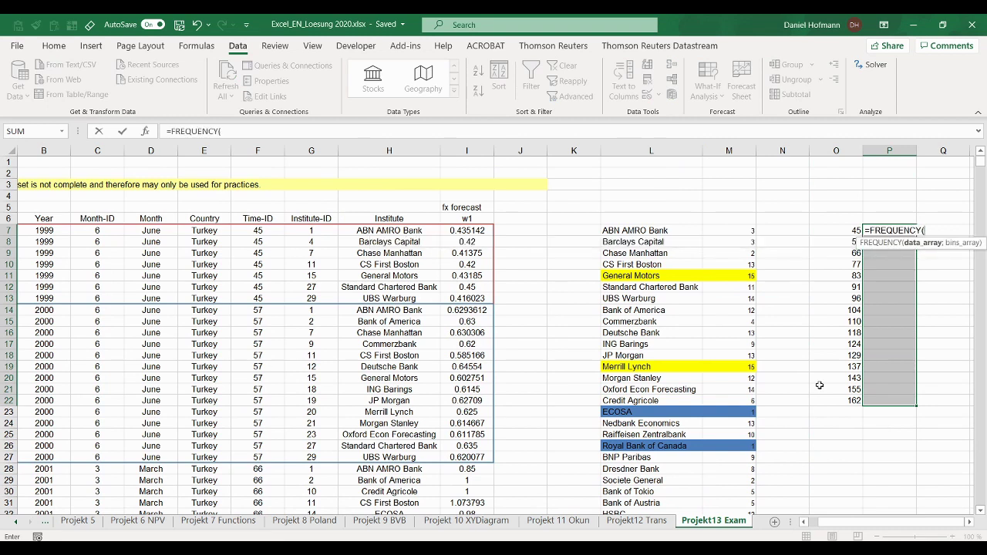
left_click(232, 235)
key("ctrl+shift+Down")
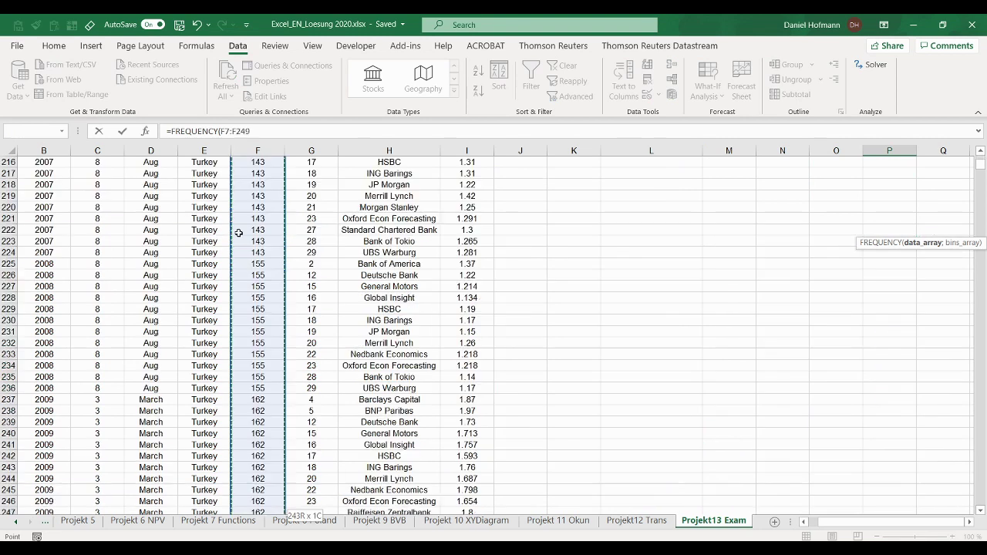
type(";")
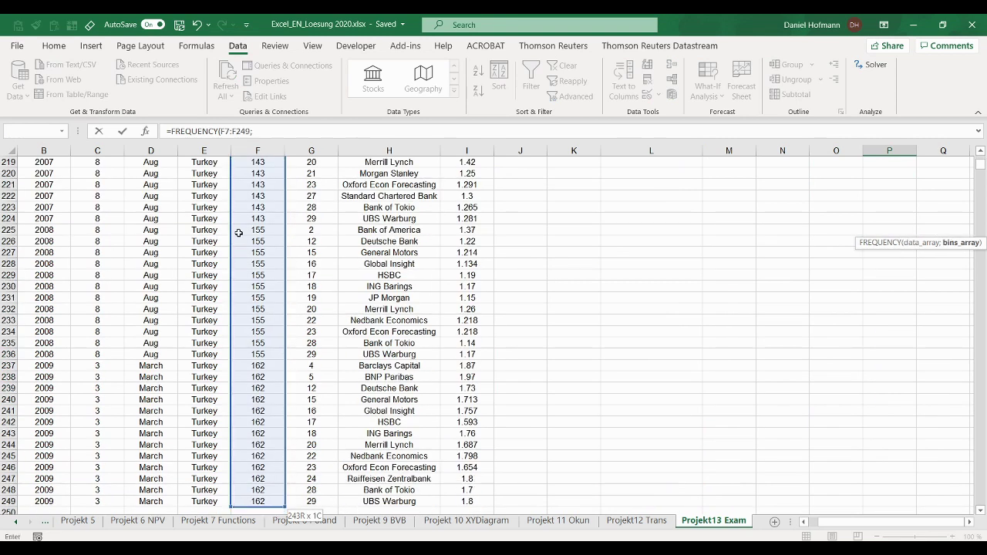
- Set O7:O22 as the bins array and enter the FREQUENCY formula as an array formula in P7:P22
left_click_drag(981, 175, 981, 159)
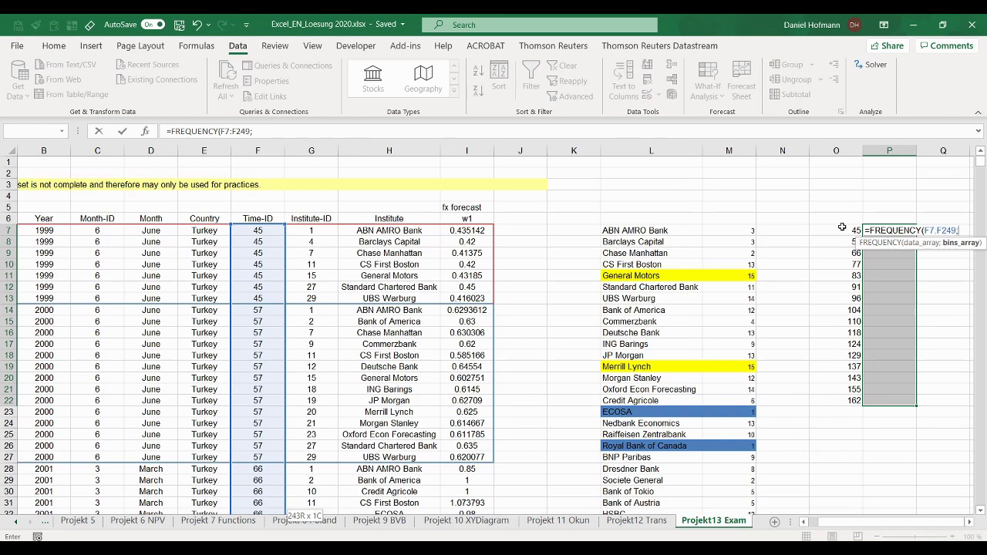
left_click_drag(839, 230, 828, 401)
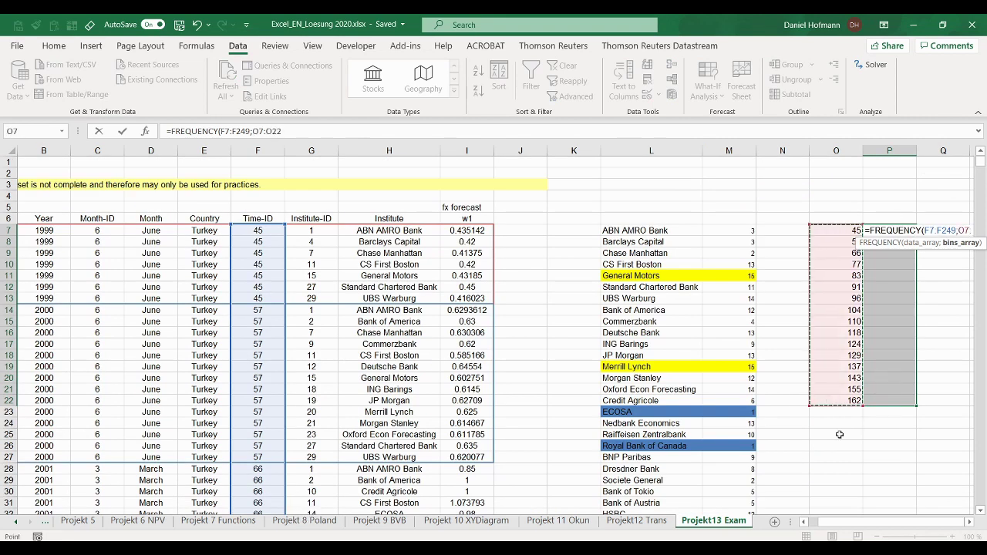
left_click(968, 527)
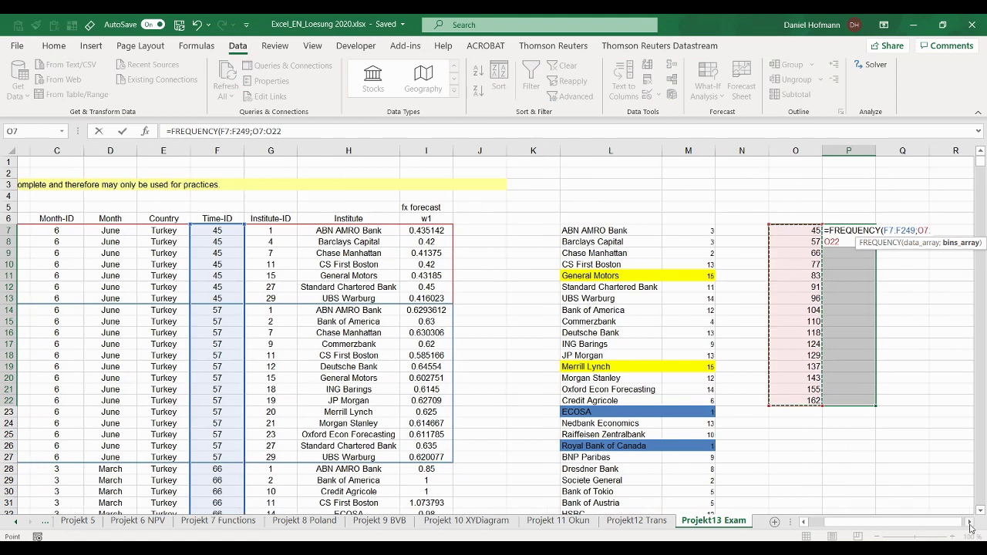
left_click(968, 527)
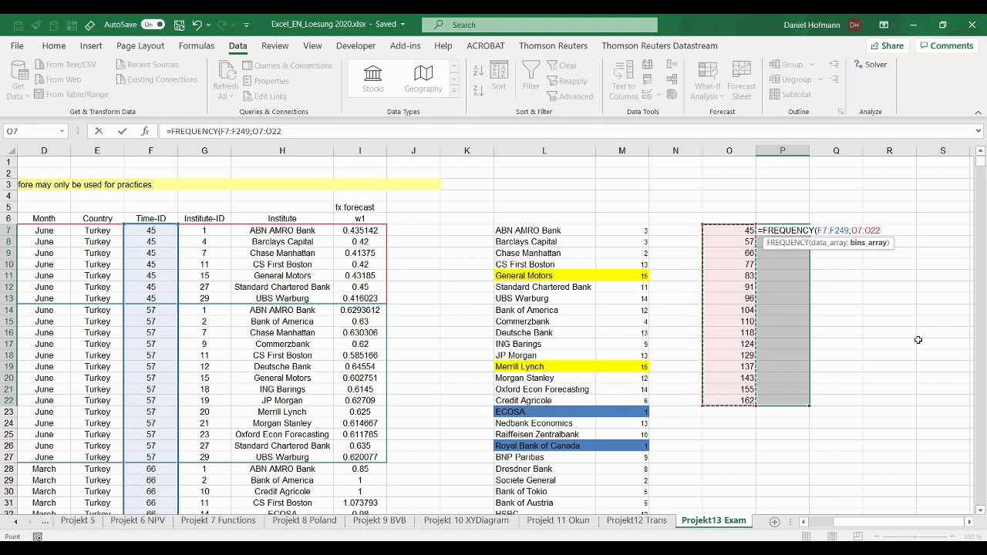
type(")")
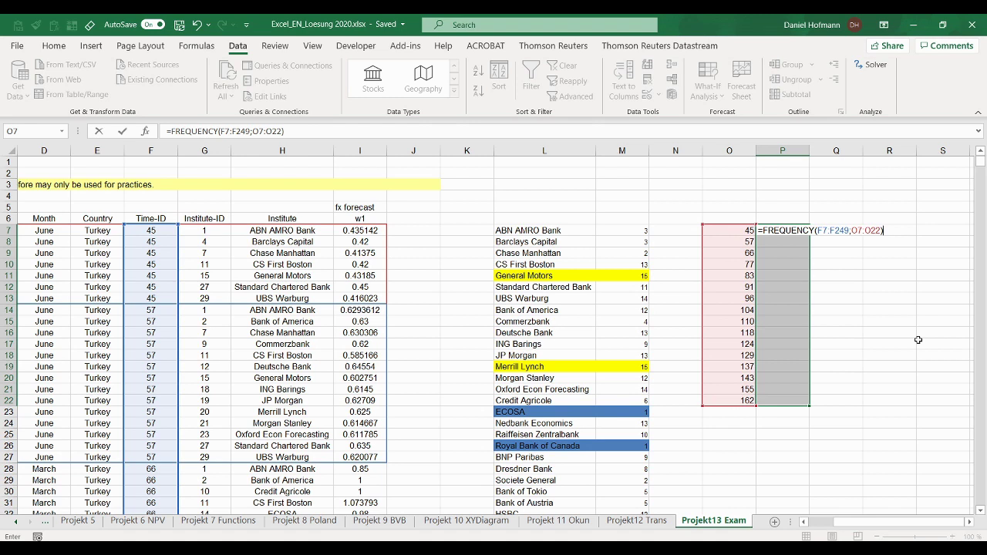
key("ctrl+shift+Return")
key("ctrl+q")
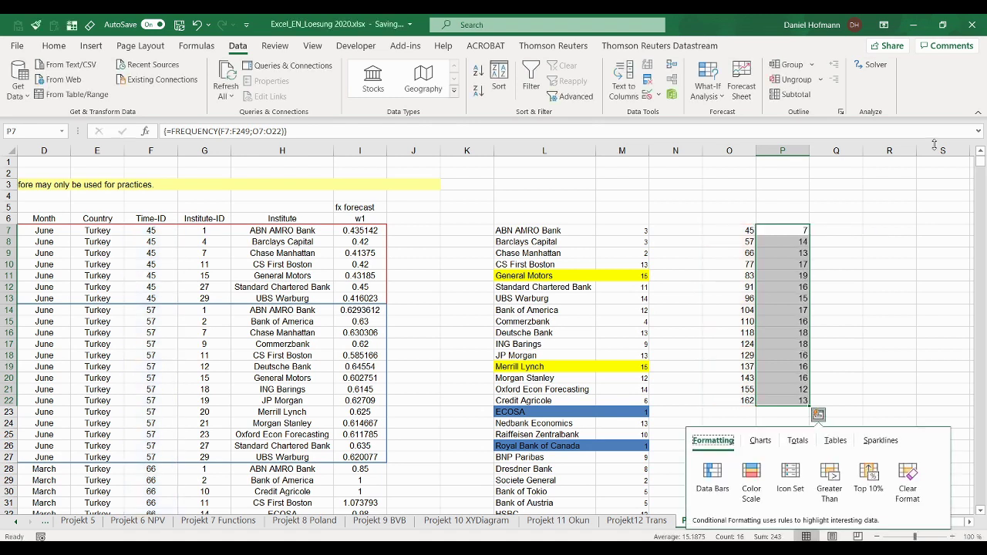
key("Escape")
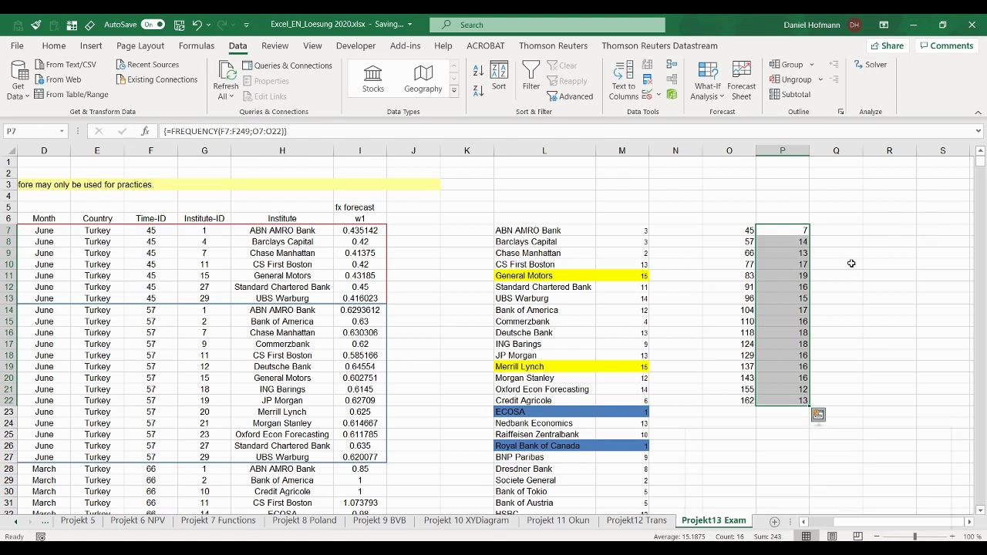
- Check the frequency counts for Time-IDs 45 and 57 against their blocks in column F
left_click(844, 264)
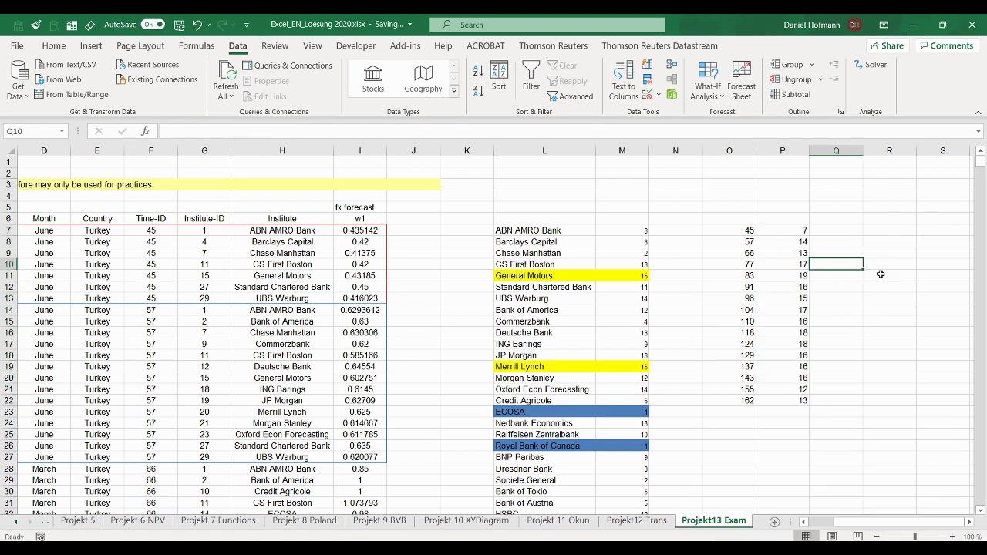
left_click(717, 230)
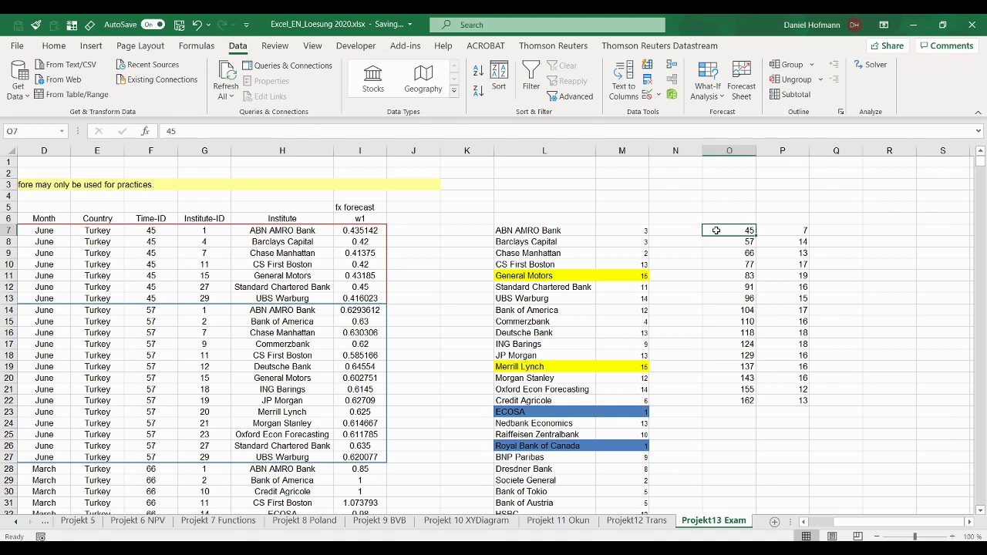
left_click(779, 228)
left_click_drag(125, 230, 146, 298)
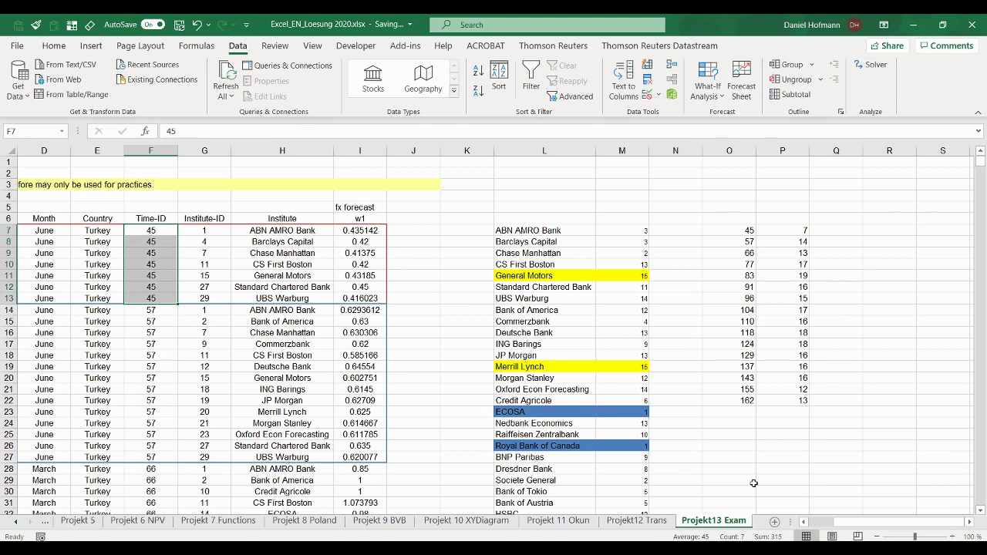
left_click(741, 243)
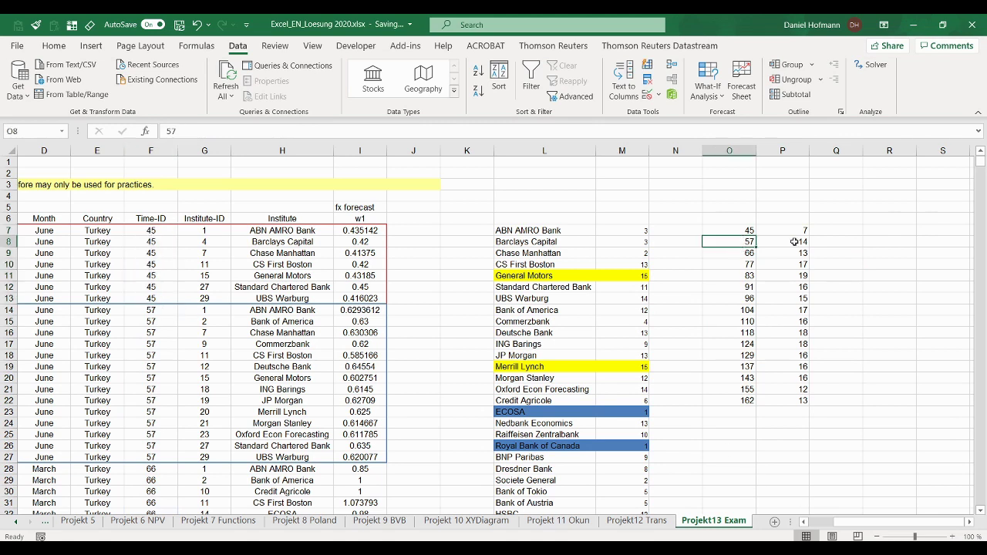
left_click(151, 312)
left_click_drag(151, 313, 151, 457)
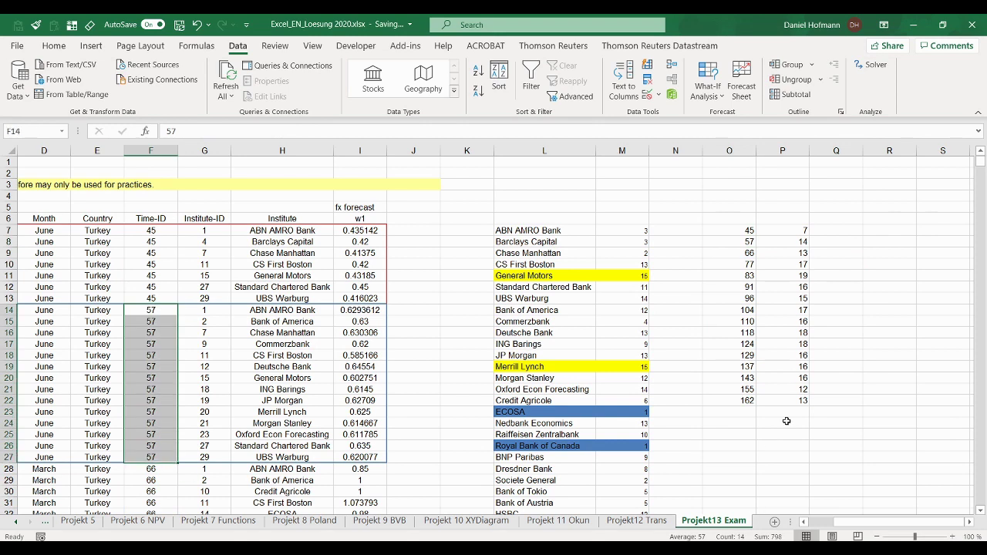
- Label cell O24 "max?" and calculate the maximum of P7:P22 in P24
left_click(737, 422)
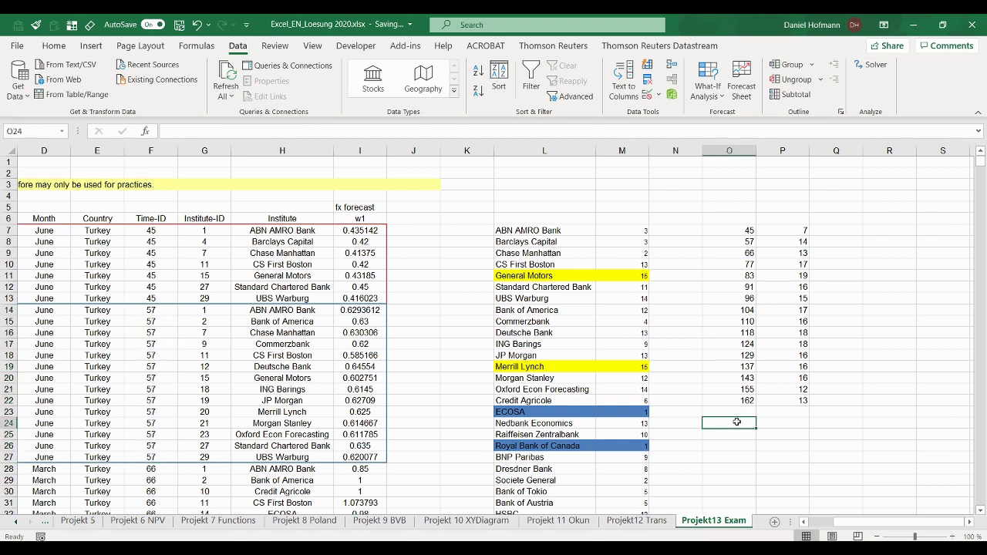
type("max?")
key("Tab")
type("=")
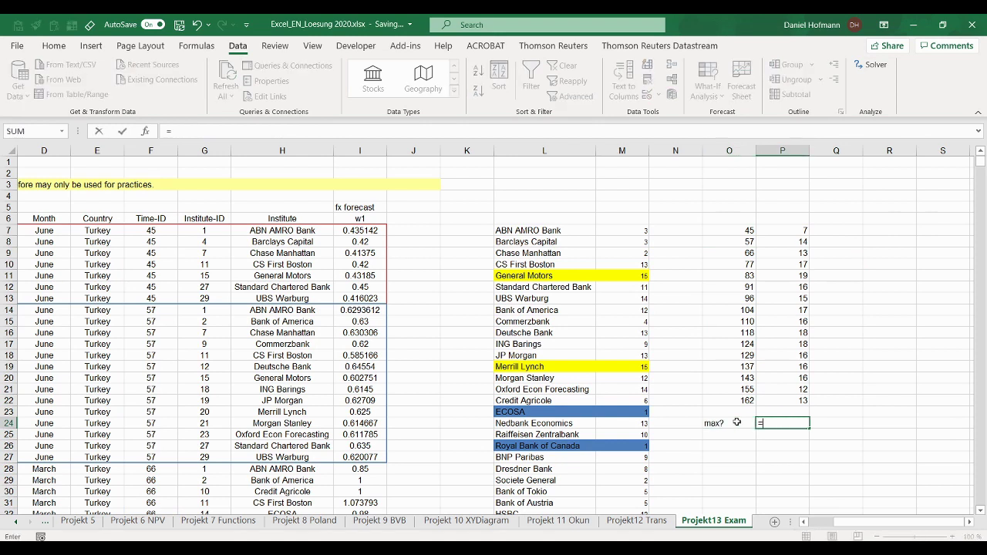
type("max(")
key("Up")
key("Up")
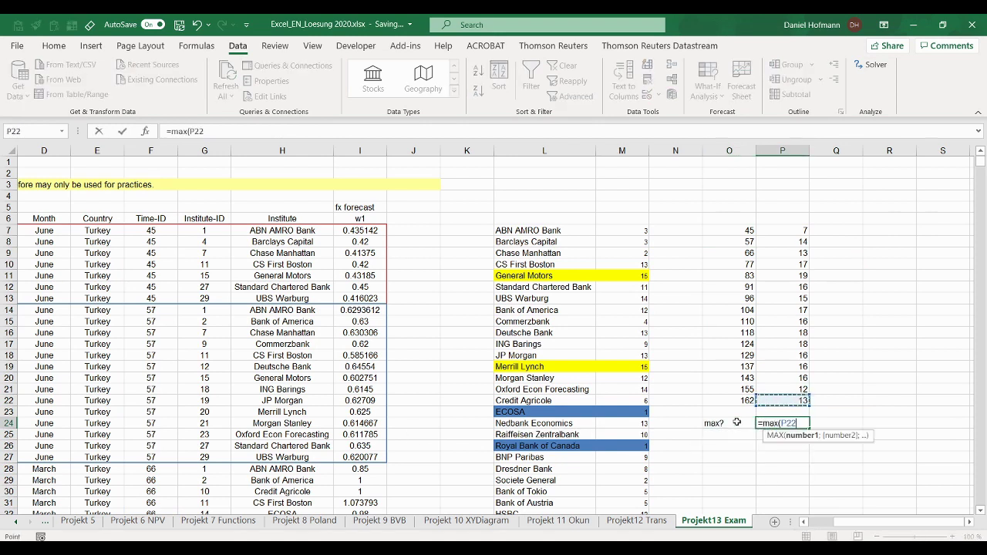
key("ctrl+shift+Up")
type(")")
key("Return")
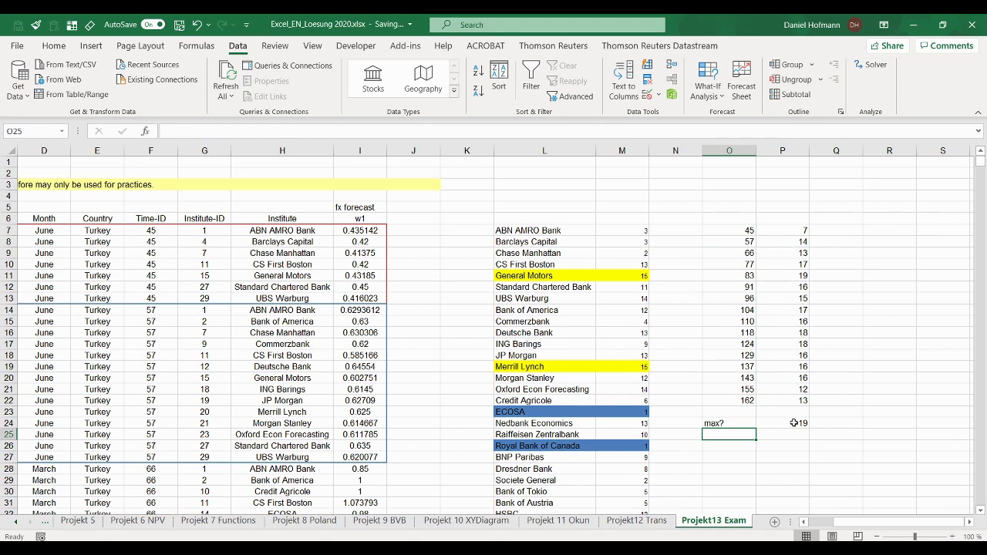
left_click(794, 422)
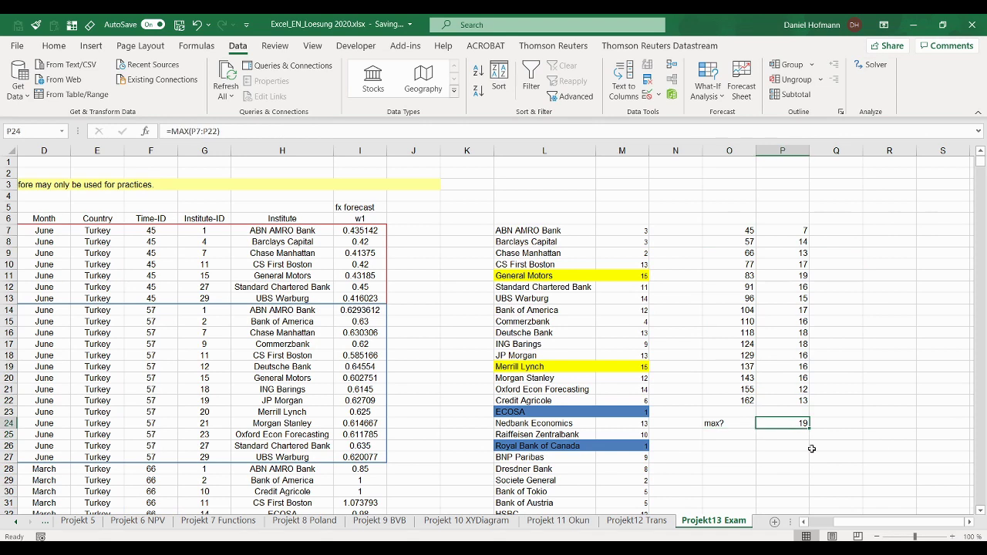
- Highlight the Time-ID 83 row, cells O11:P11, with a yellow fill
left_click_drag(730, 278, 785, 279)
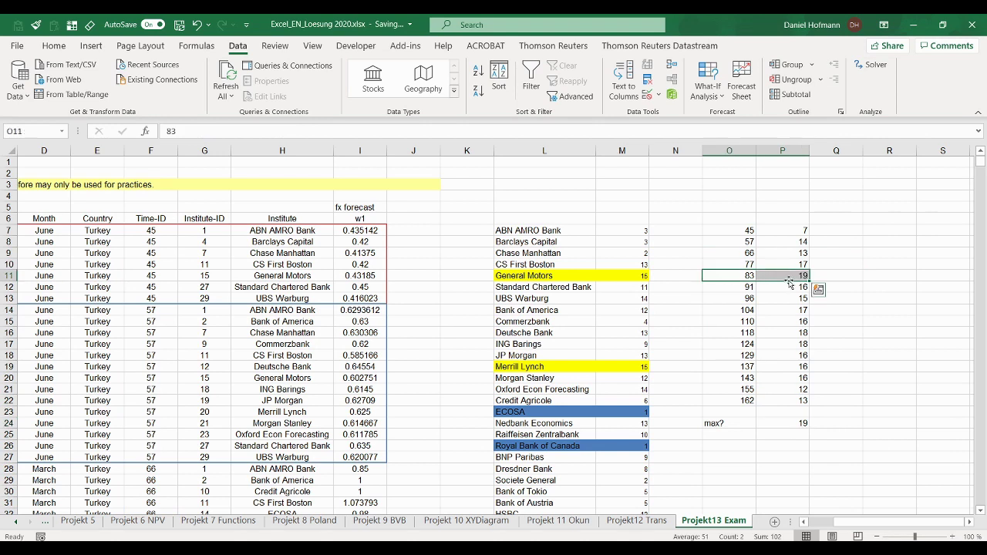
left_click(55, 46)
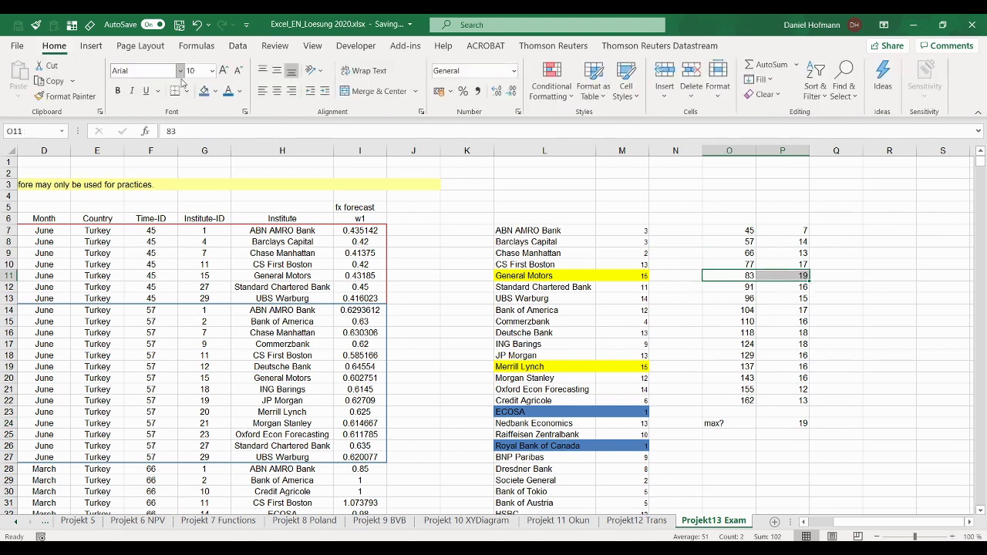
left_click(216, 91)
left_click(233, 211)
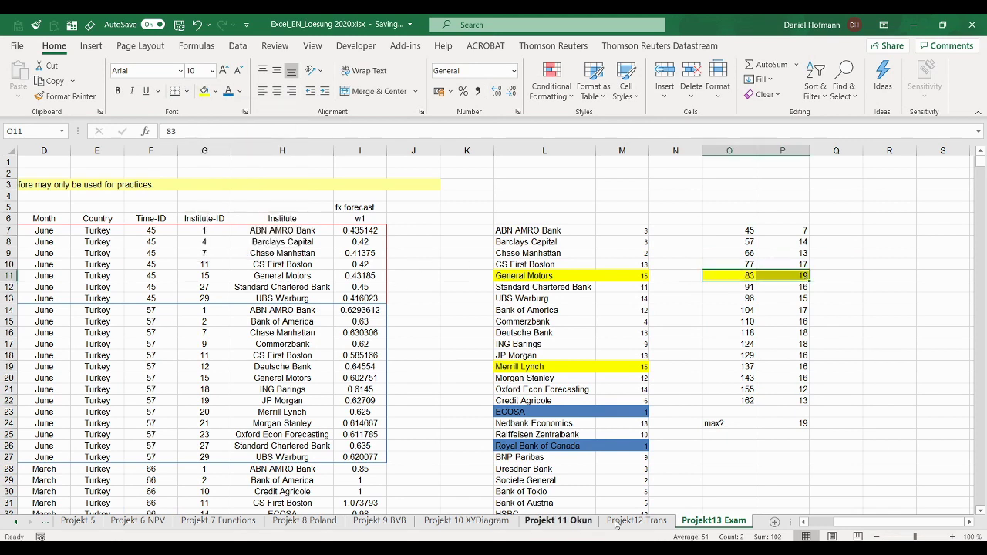
- Look up the year and month of the survey with Time-ID 83 in the dataset
left_click_drag(840, 522, 824, 527)
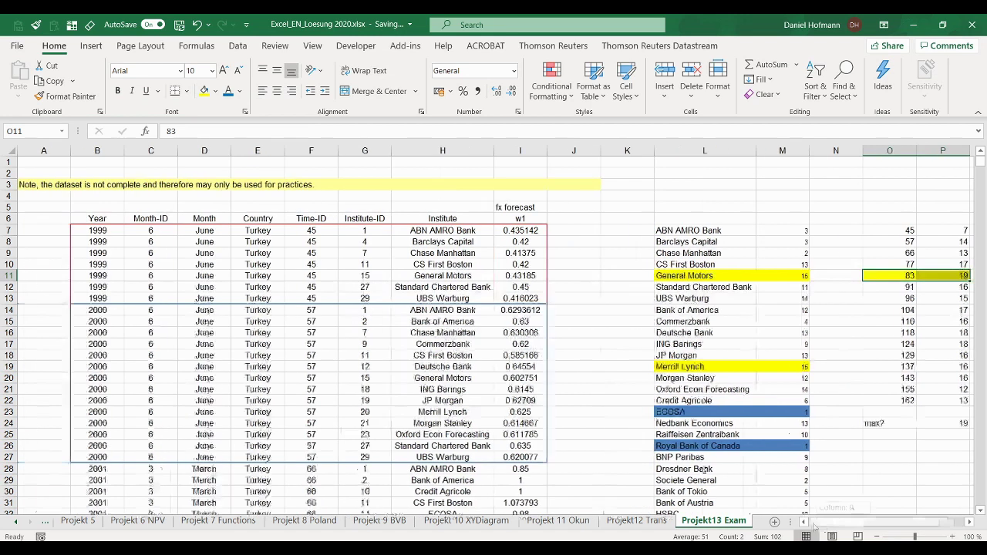
scroll(251, 371, "down", 4)
scroll(251, 371, "down", 10)
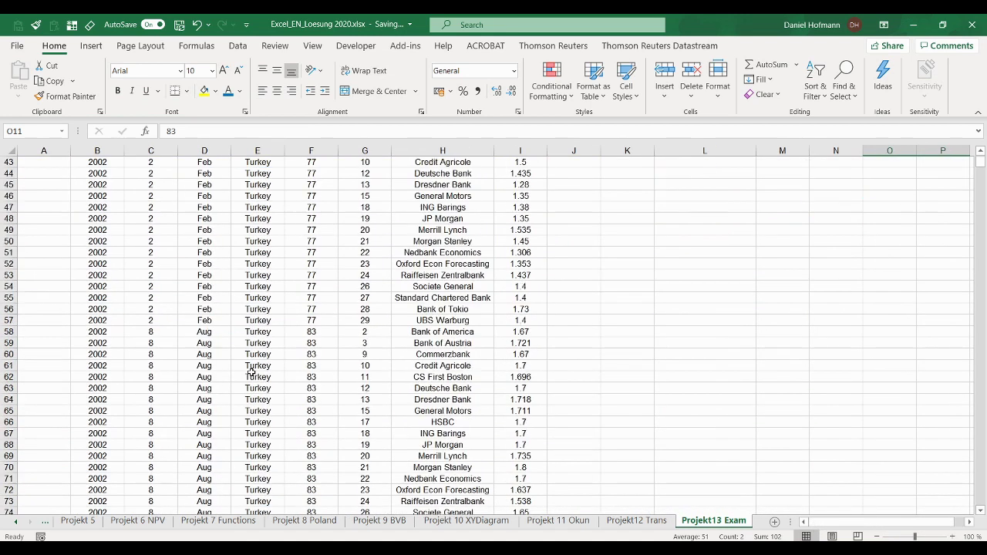
left_click_drag(221, 332, 104, 340)
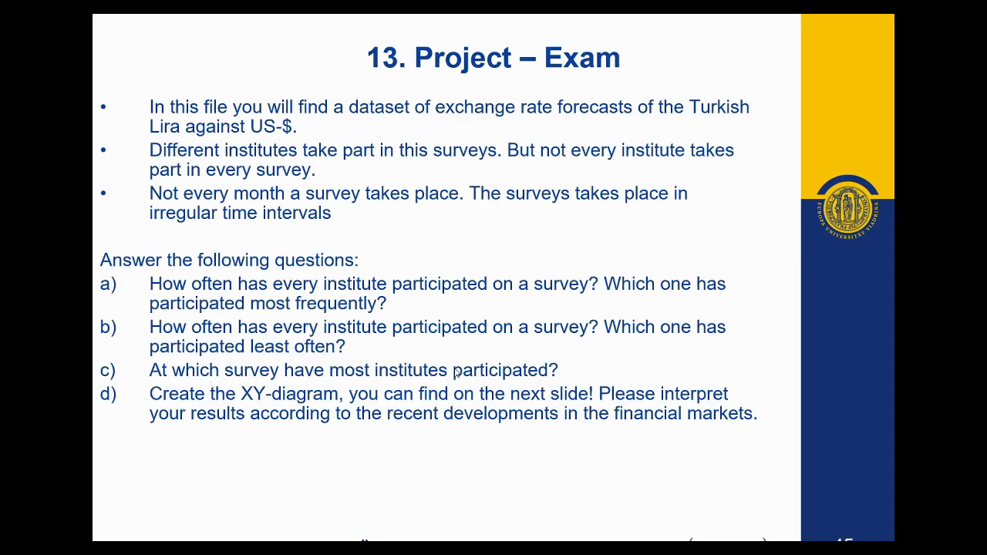
- Review the Project 13 questions in the PowerPoint slide show and advance to the XY-diagram slide
key("Escape")
key("alt+Tab")
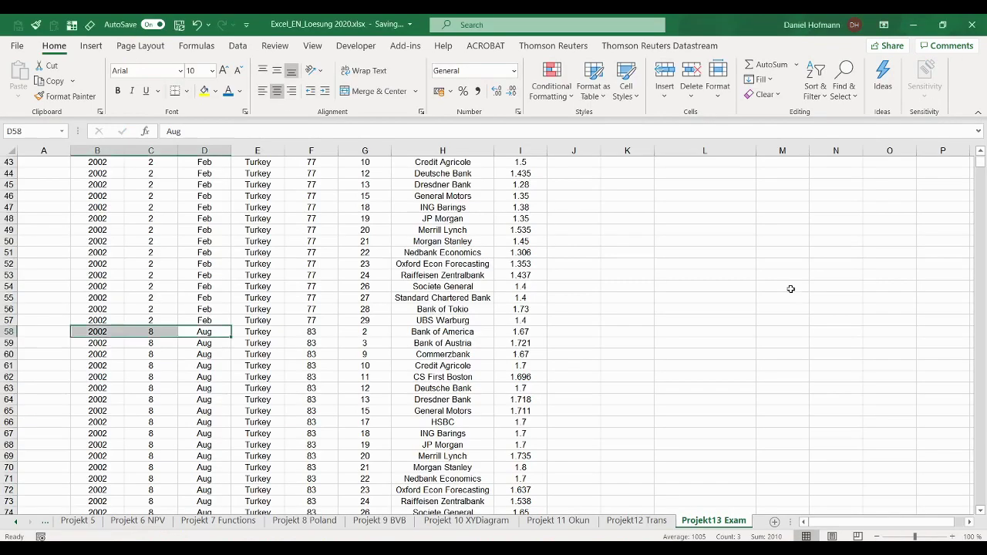
scroll(791, 297, "up", 14)
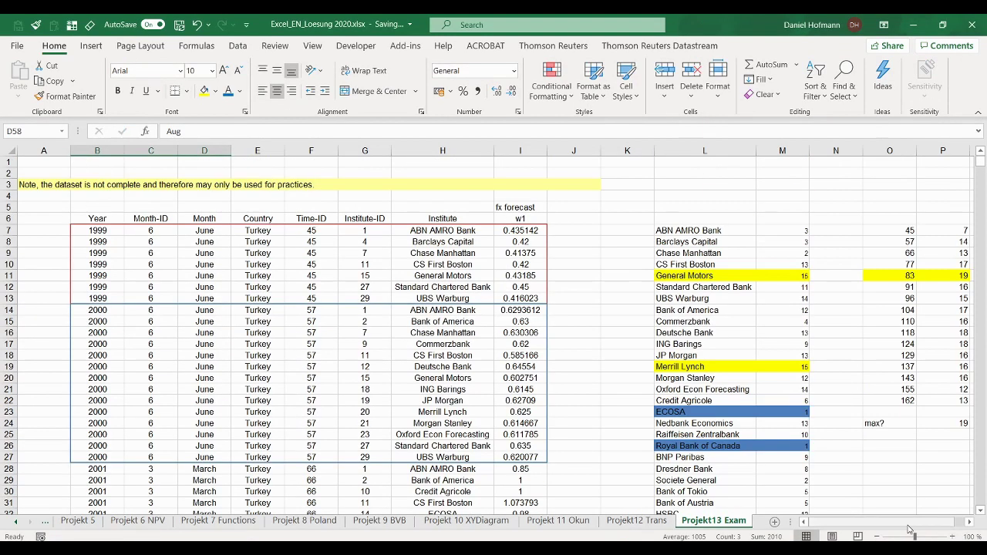
left_click_drag(841, 523, 968, 531)
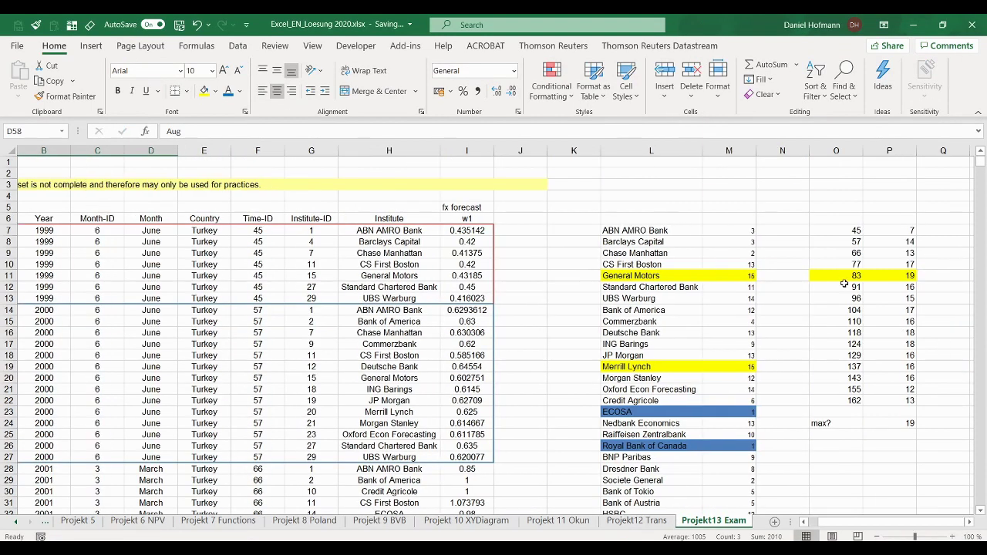
key("alt+Tab")
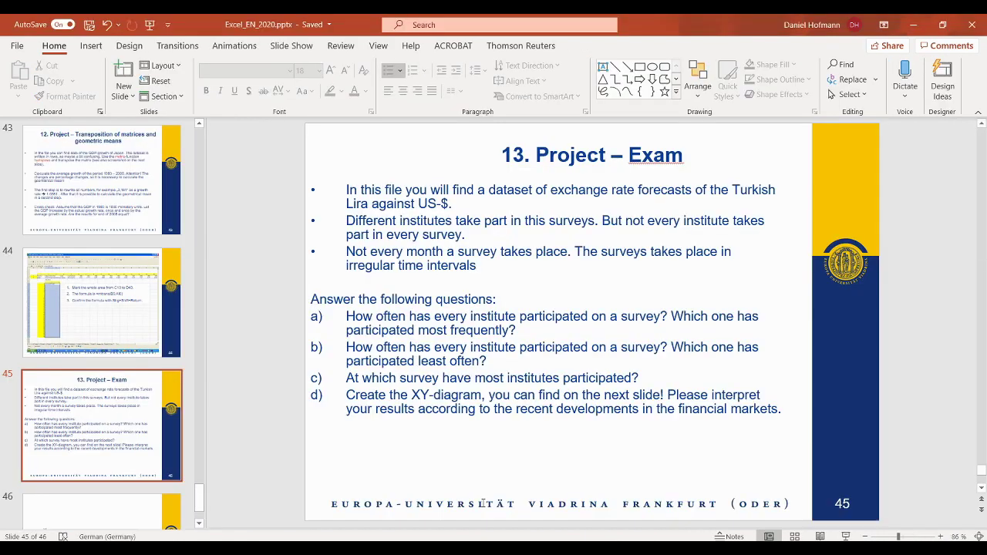
left_click(846, 537)
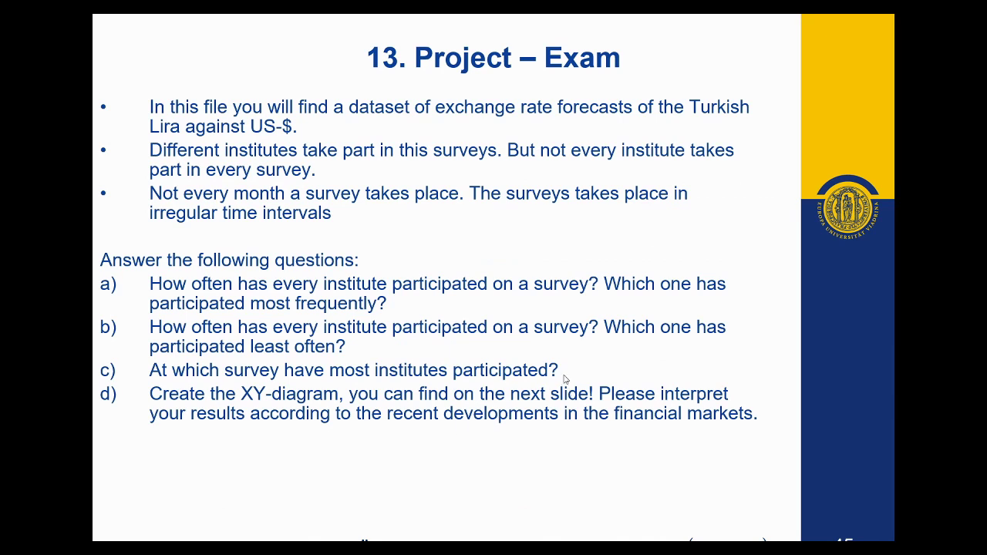
left_click(524, 310)
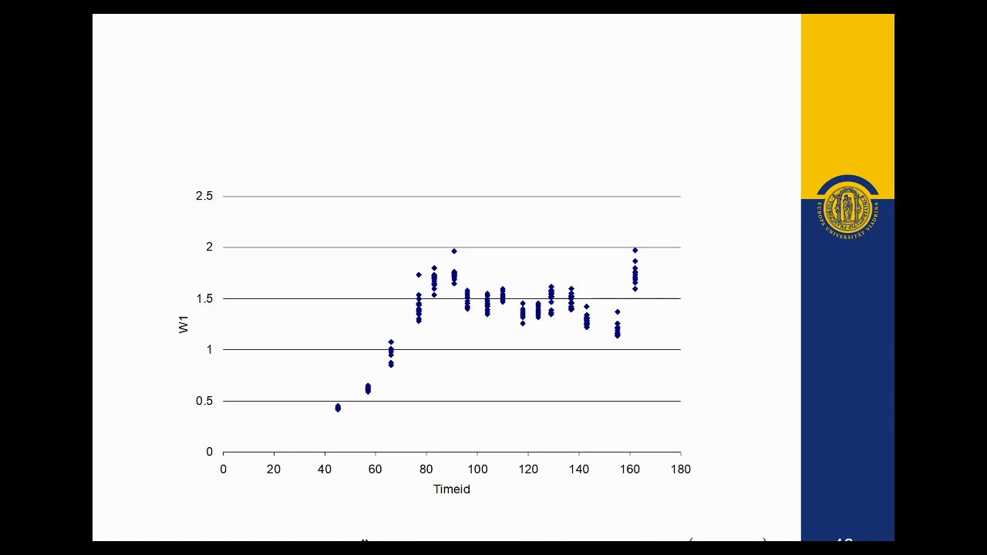
- Switch back to Excel, insert an empty markers-only scatter chart and enlarge it across columns K to R
key("alt+Tab")
key("alt+Tab")
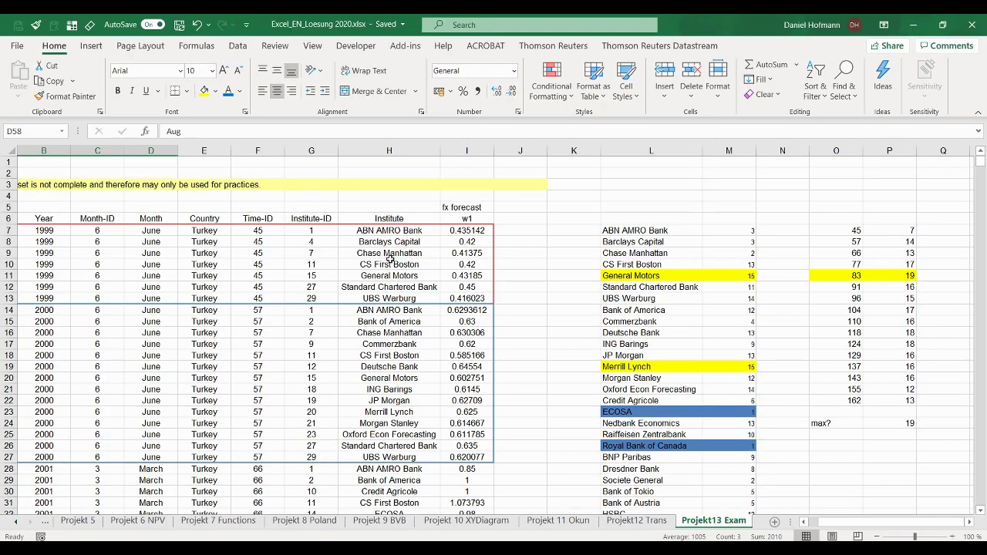
left_click(969, 523)
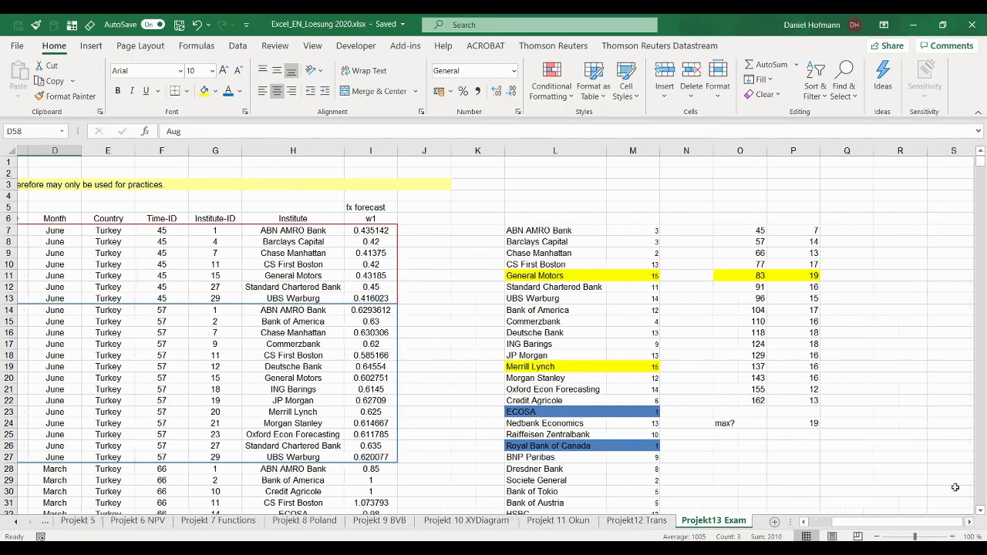
left_click(892, 230)
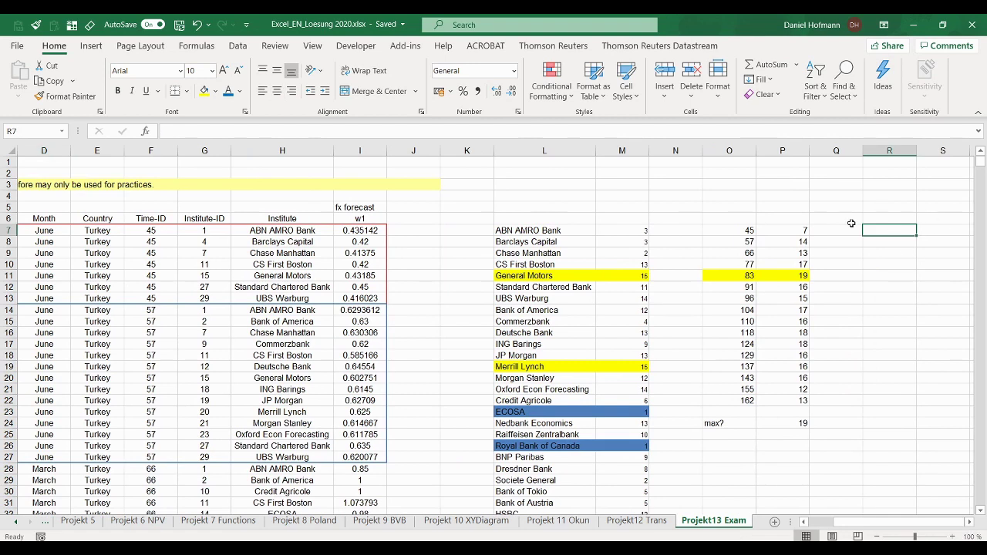
left_click(91, 46)
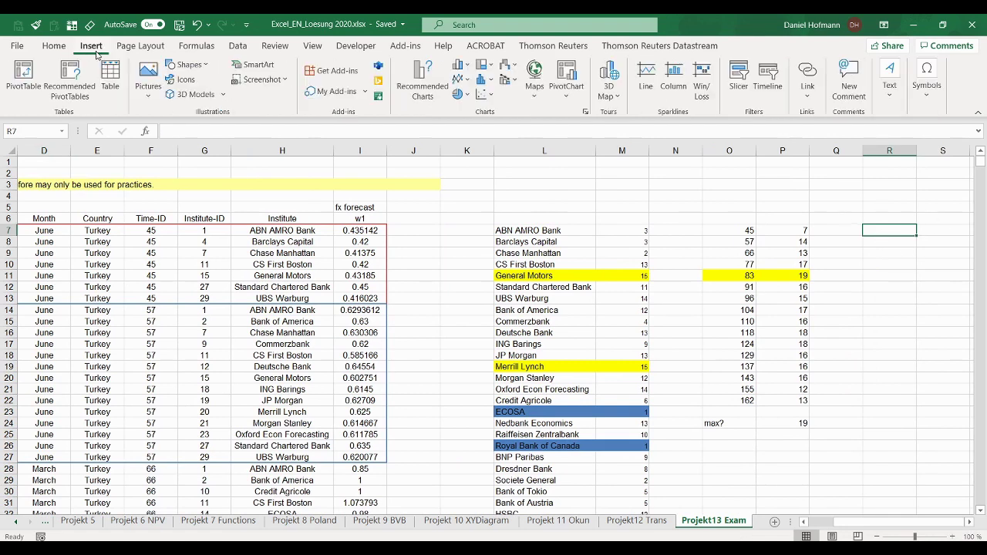
left_click(485, 95)
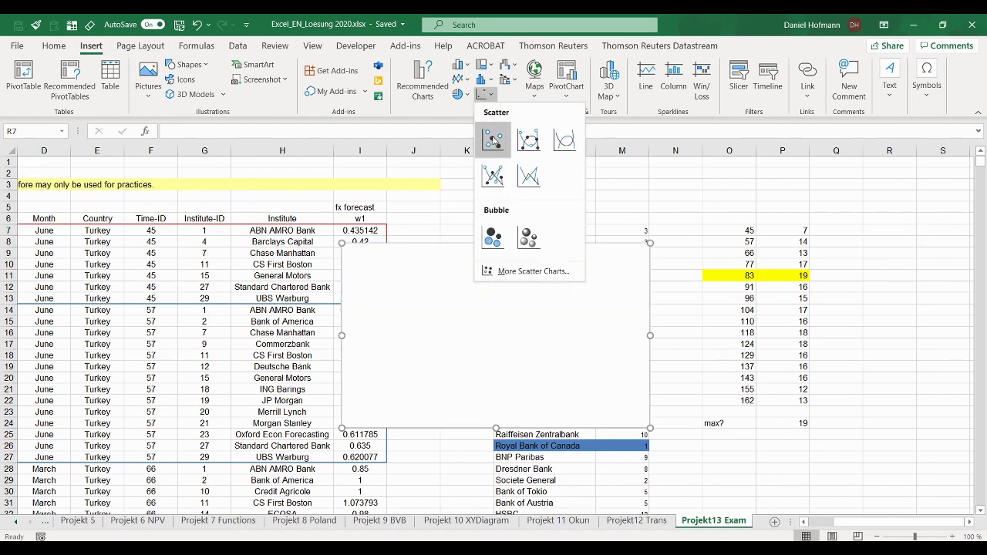
left_click(495, 139)
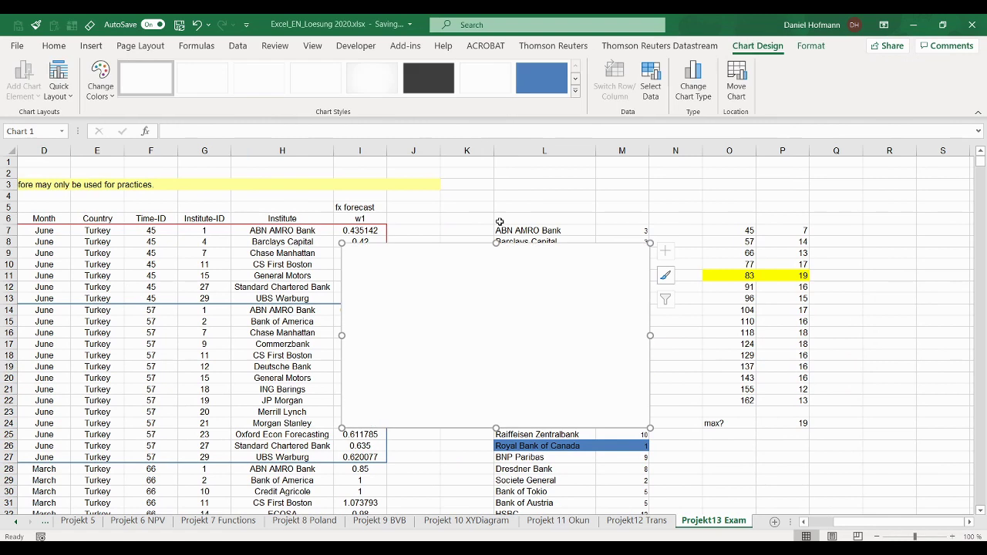
left_click_drag(482, 257, 609, 189)
left_click_drag(779, 360, 890, 438)
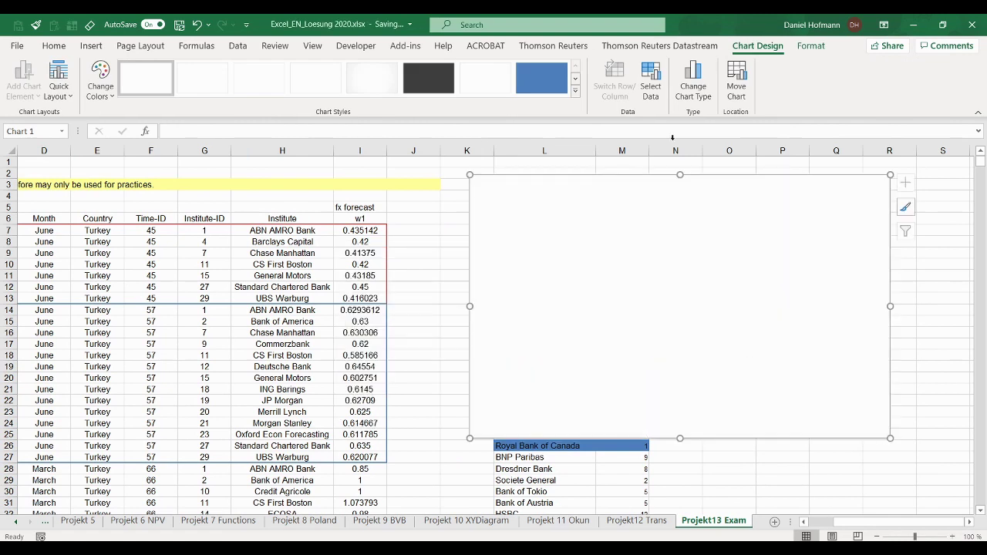
- Start adding a data series to the empty chart and check the slide's diagram for the variable on each axis
left_click(652, 81)
left_click(496, 271)
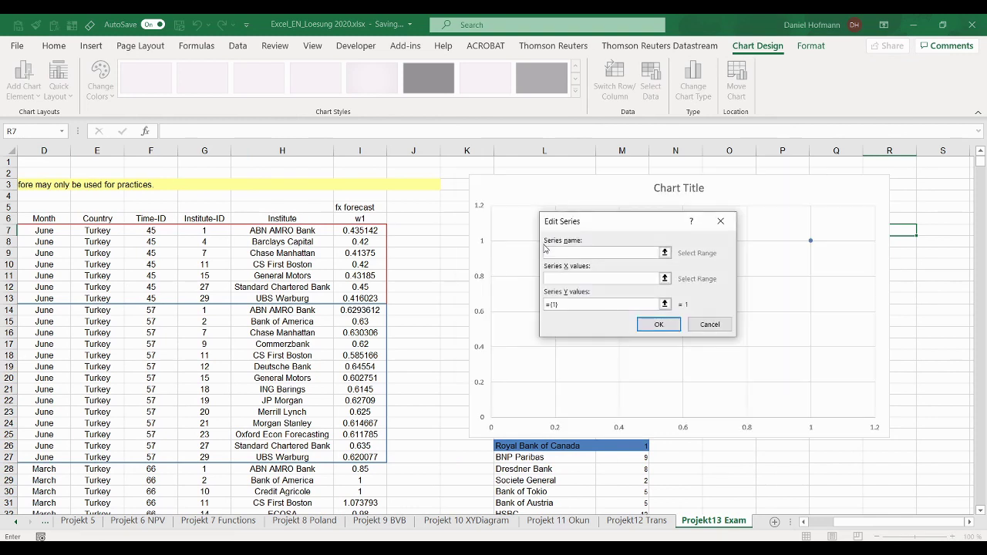
left_click(570, 278)
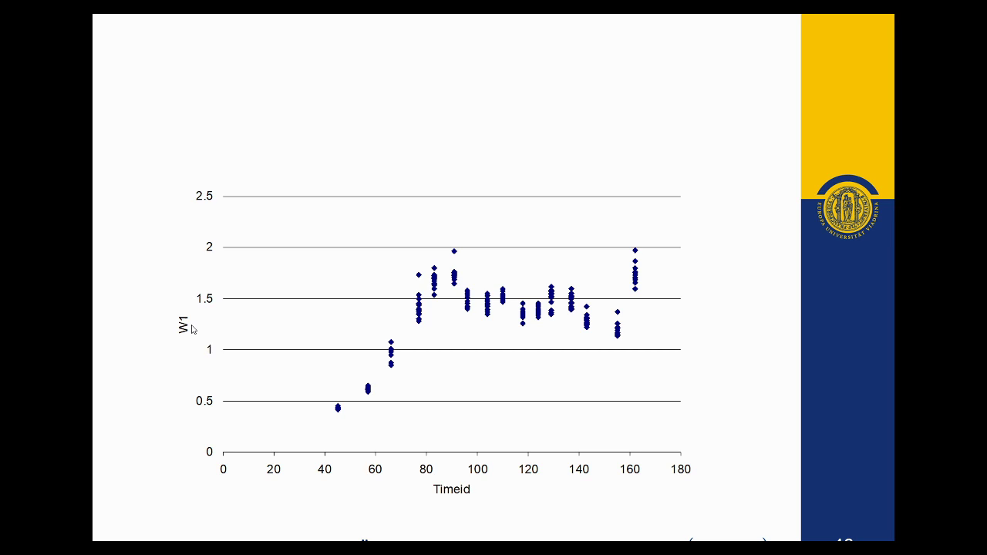
key("alt+Tab")
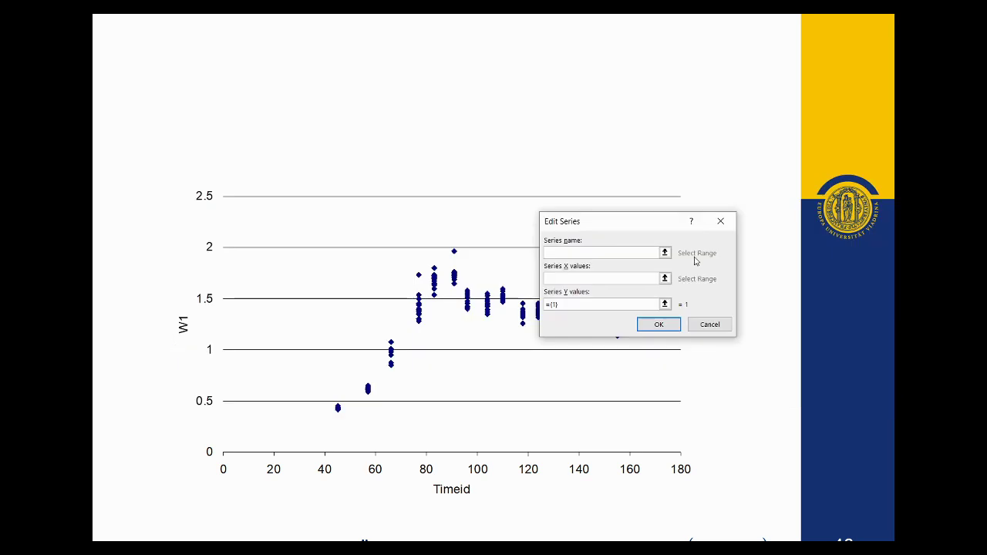
key("alt+Tab")
key("alt+Tab")
key("Tab")
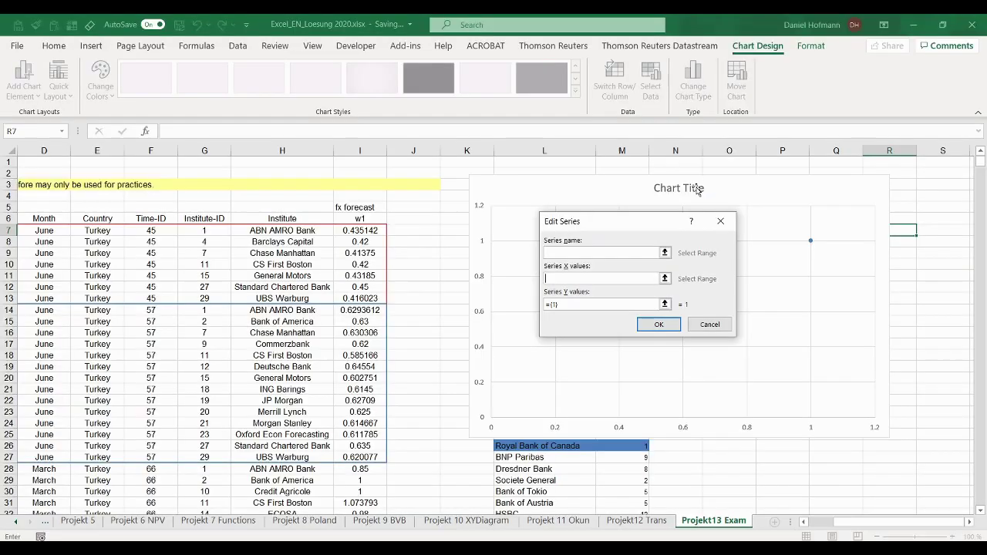
- Set the series X values to the Time-IDs in F7:F249
left_click(653, 281)
left_click(665, 279)
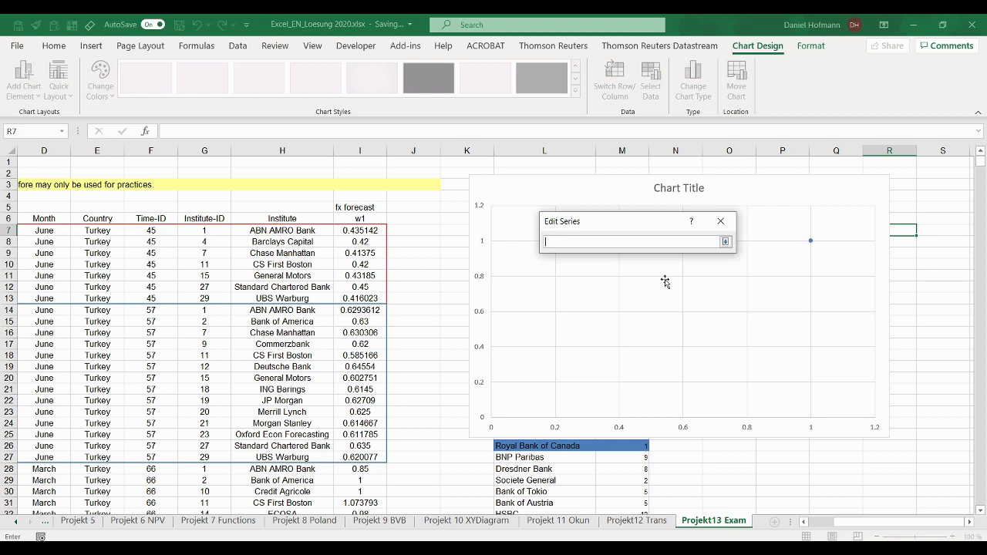
left_click(156, 231)
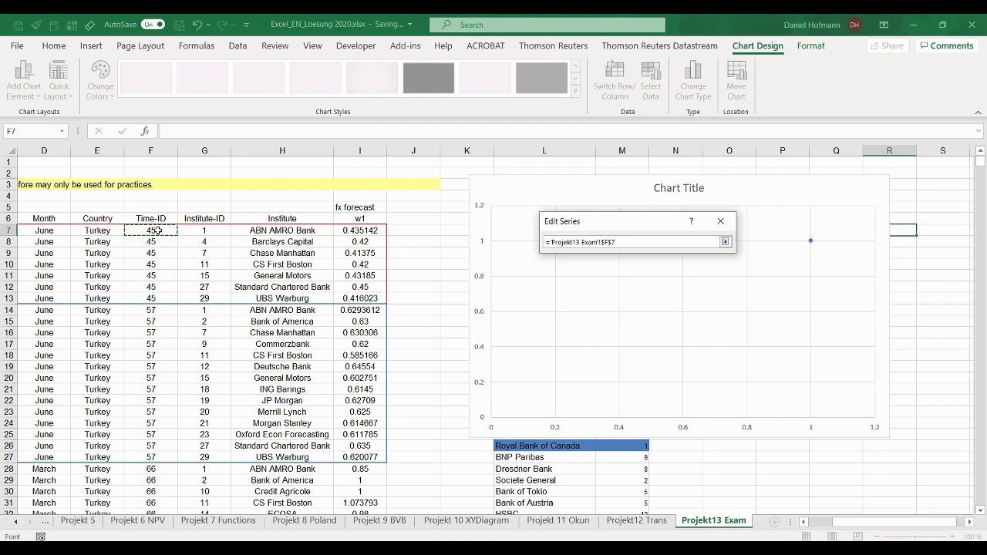
key("ctrl+shift+Down")
left_click(724, 241)
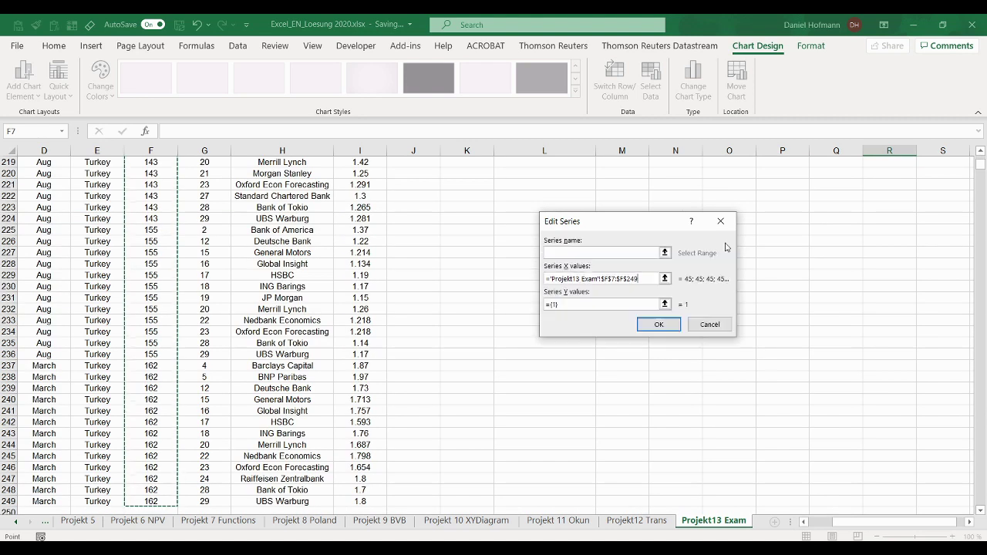
- Replace the series Y values with the w1 forecasts in I7:I249
left_click(544, 305)
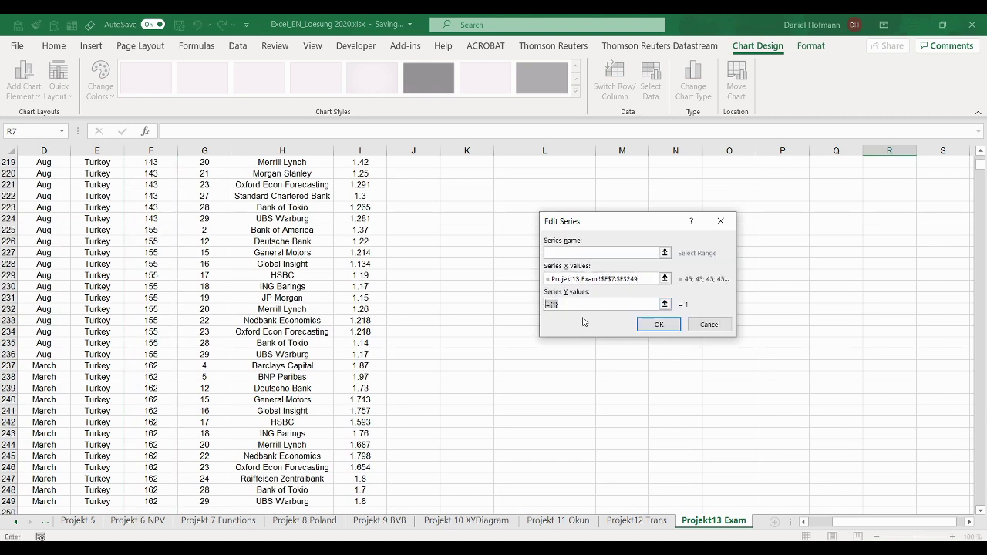
key("BackSpace")
left_click(665, 304)
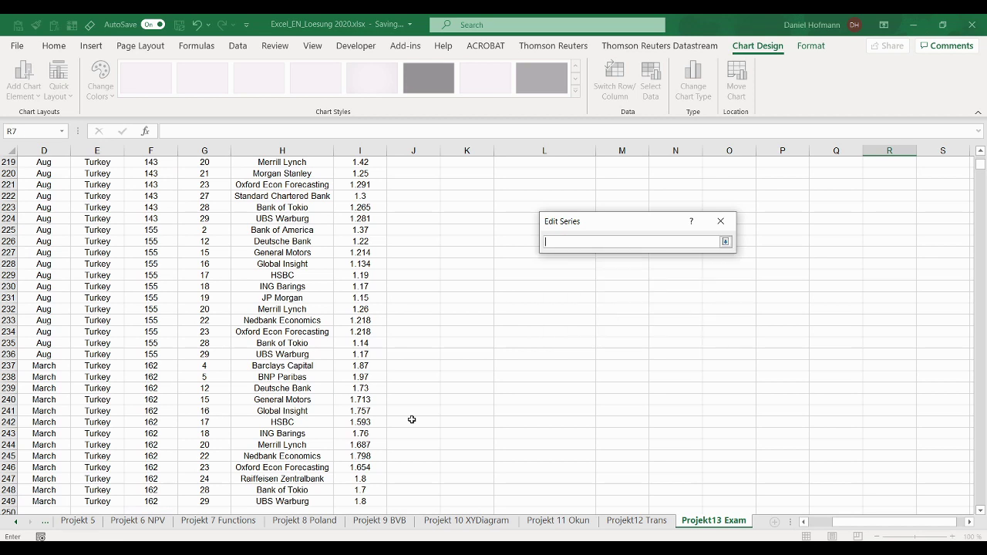
left_click(373, 389)
key("ctrl+Up")
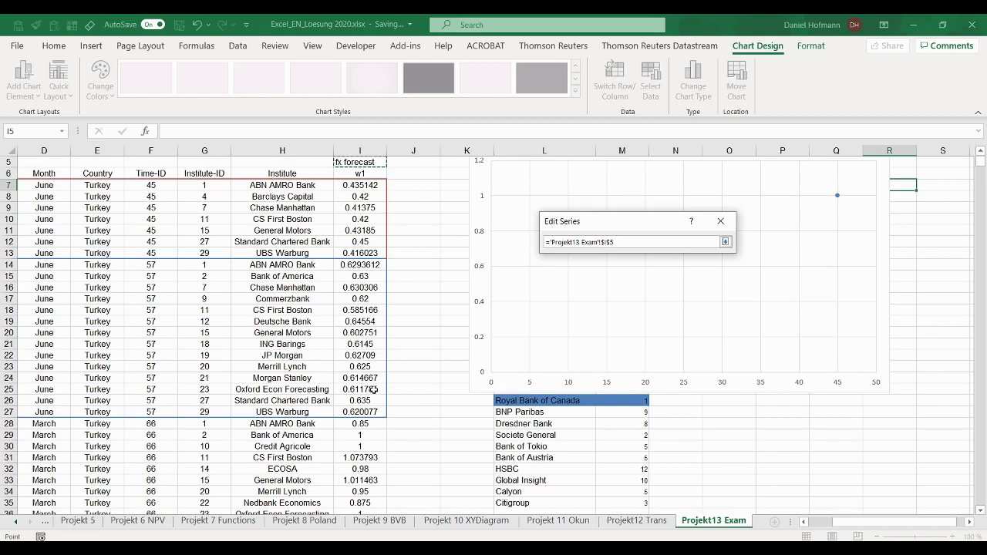
key("Down")
key("Down")
key("ctrl+shift+Down")
key("Return")
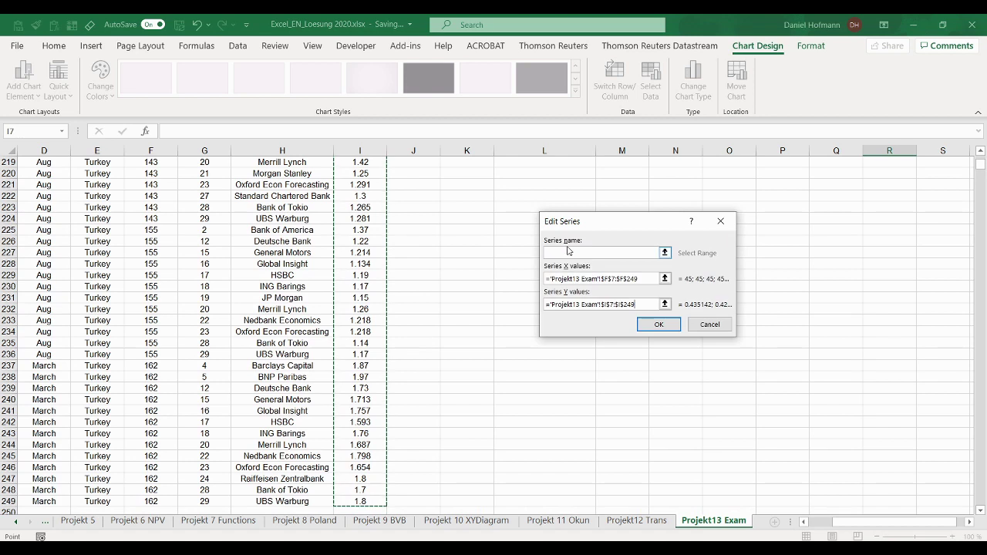
- Confirm the new data series for the scatter chart and move the chart slightly closer to the data table
left_click(650, 329)
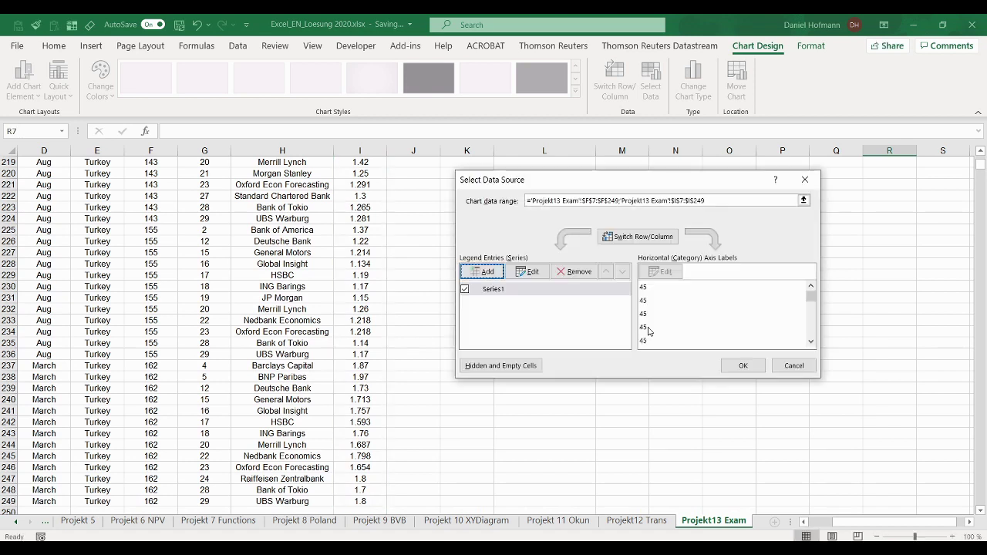
left_click(743, 366)
left_click_drag(979, 168, 979, 159)
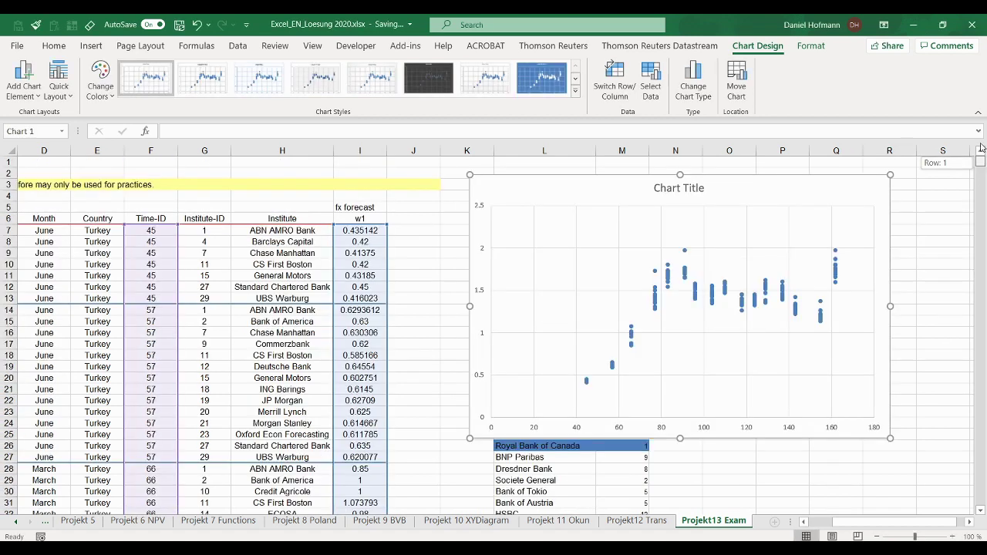
mouse_move(762, 188)
left_mouse_down()
mouse_move(747, 203)
mouse_move(736, 192)
left_mouse_up()
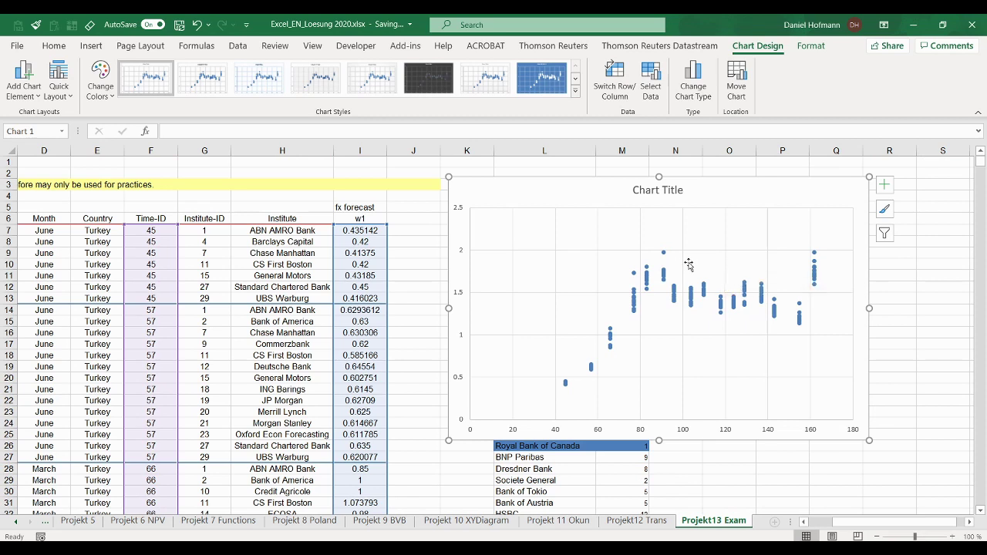
- Add primary horizontal and primary vertical axis titles to the scatter chart
left_click(34, 82)
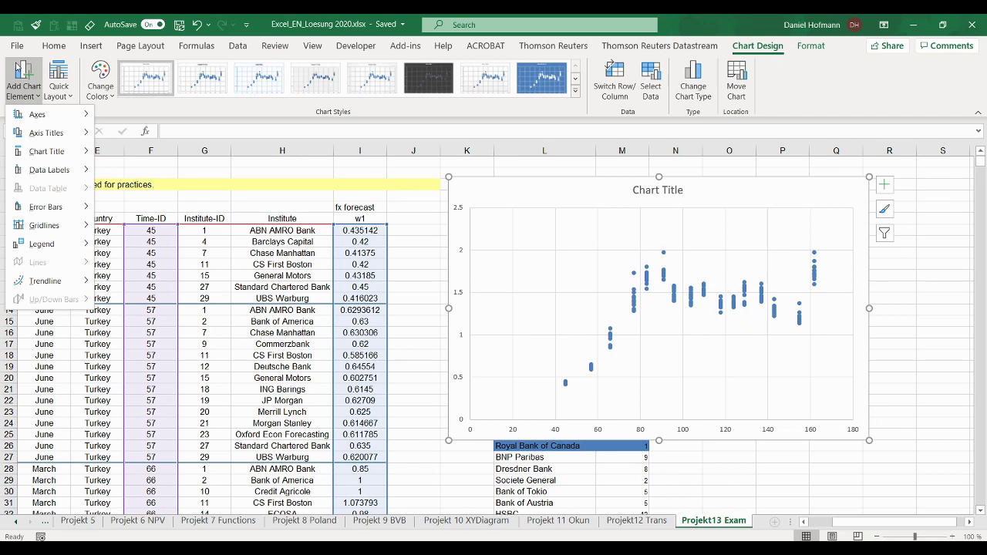
mouse_move(46, 132)
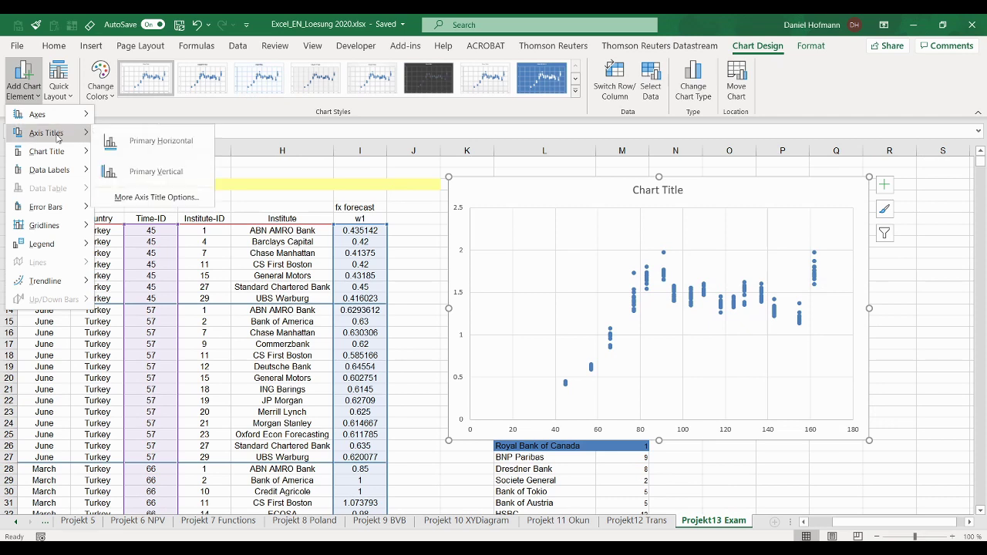
left_click(133, 139)
left_click(23, 81)
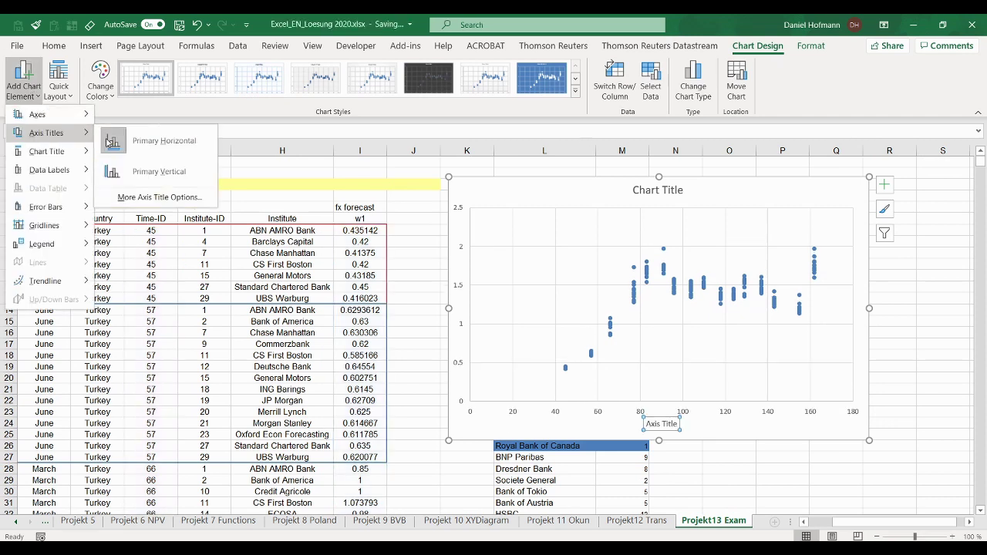
left_click(154, 170)
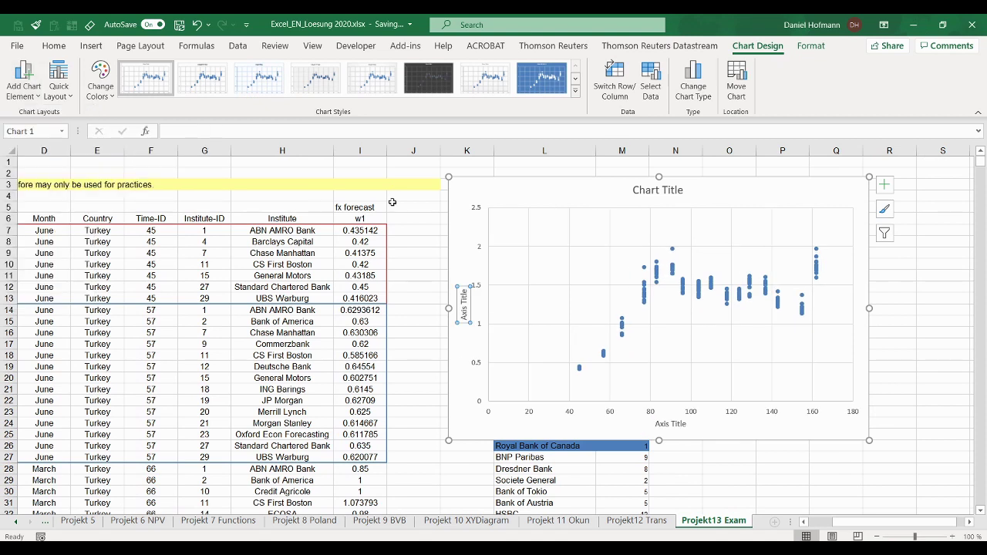
- Replace the horizontal axis title text with "TimeID"
left_click(676, 423)
double_click(676, 424)
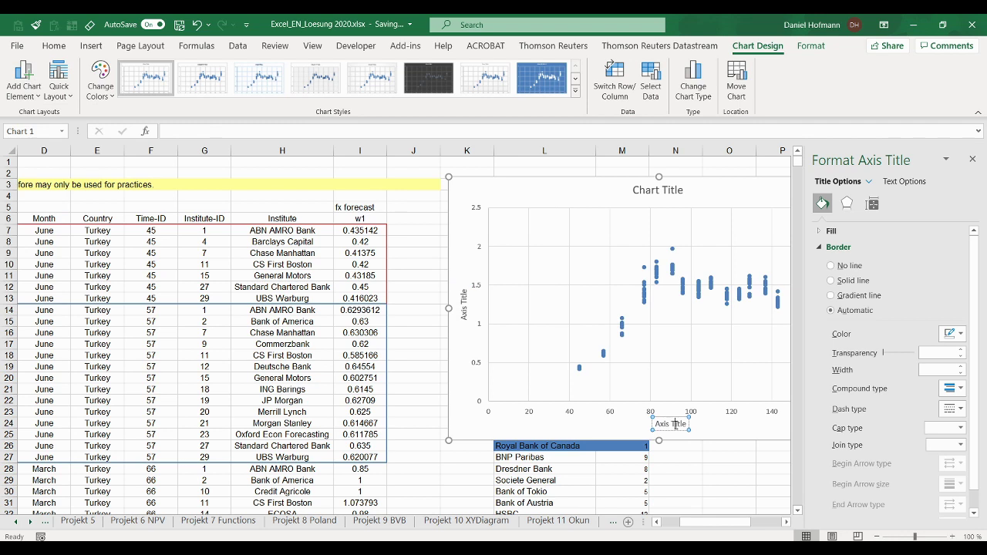
triple_click(675, 424)
type("Time ID")
- Replace the vertical axis title text with "W1" and close the axis title formatting options
left_click(463, 313)
double_click(464, 310)
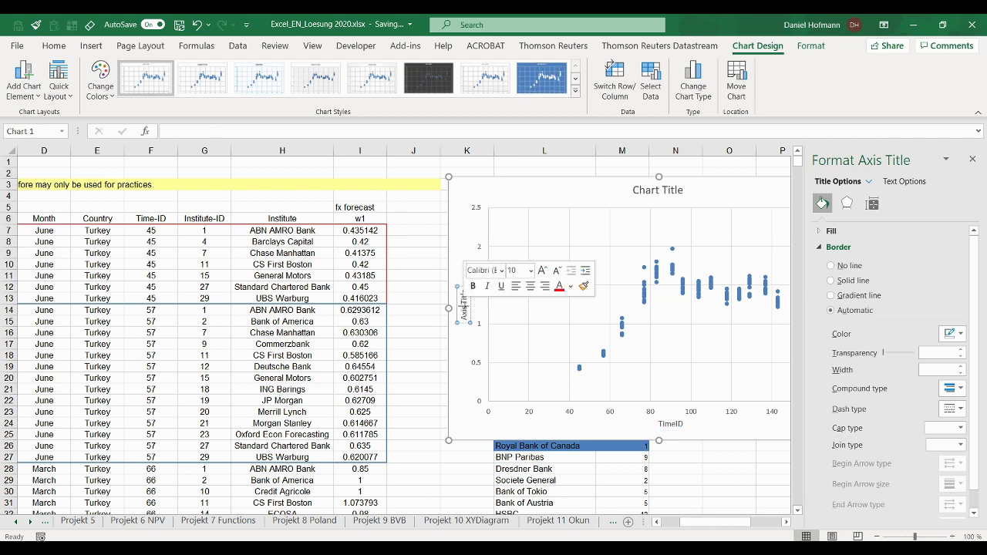
left_click(464, 310)
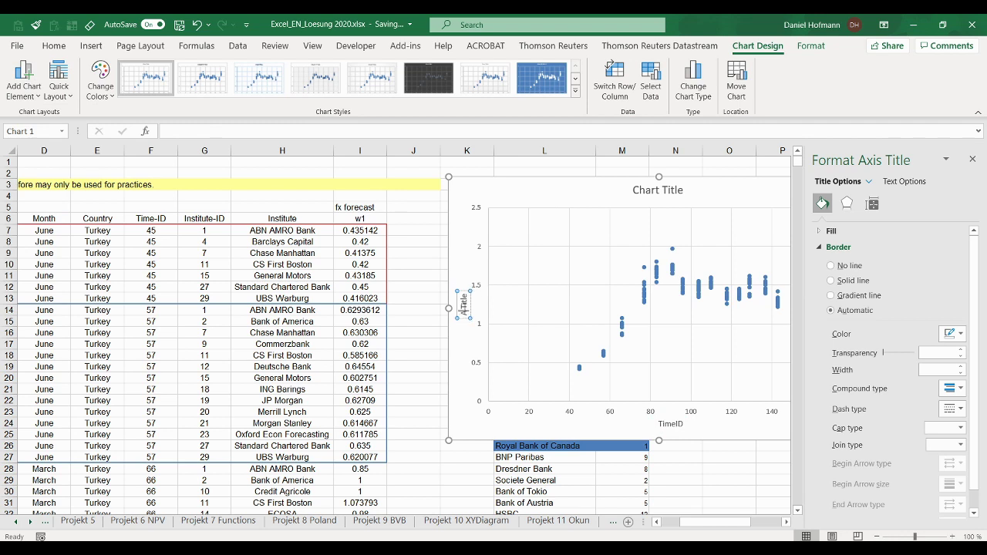
triple_click(464, 309)
type("w1")
left_click(973, 159)
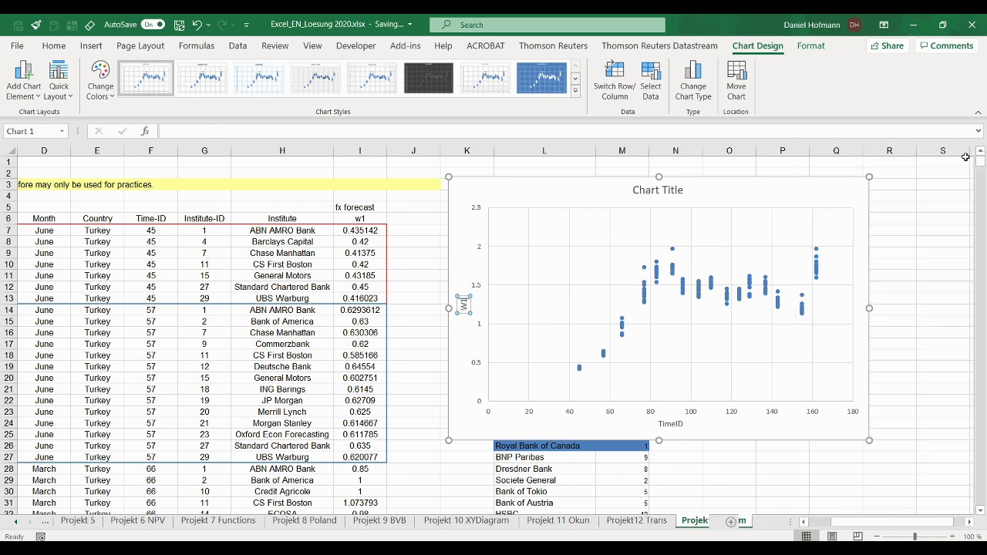
- Delete the chart title from the scatter chart and deselect the chart
left_click(666, 199)
left_click(668, 196)
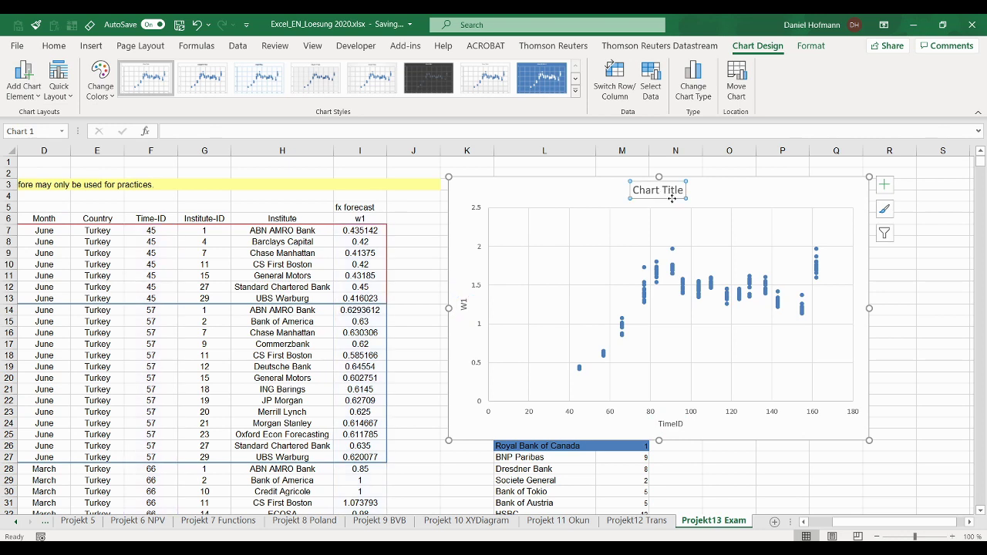
key("Delete")
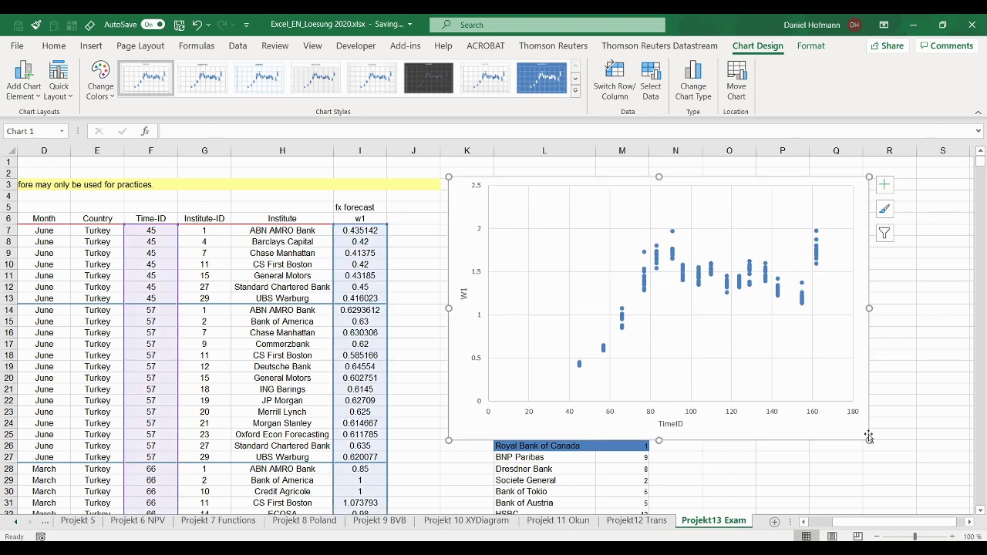
left_click(912, 407)
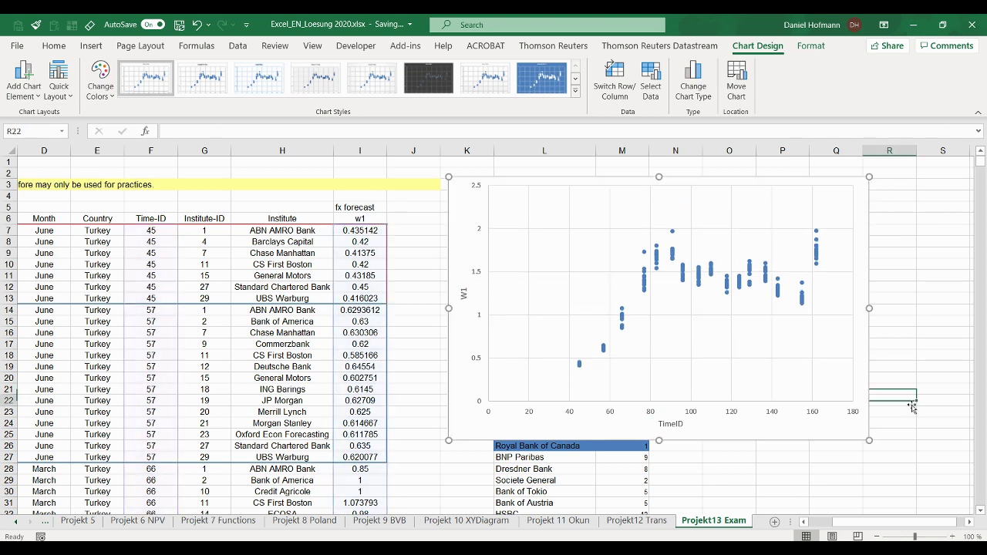
- Compare the Time-IDs in the table with the chart and examine how the w1 forecasts spread at each survey date
left_click(970, 523)
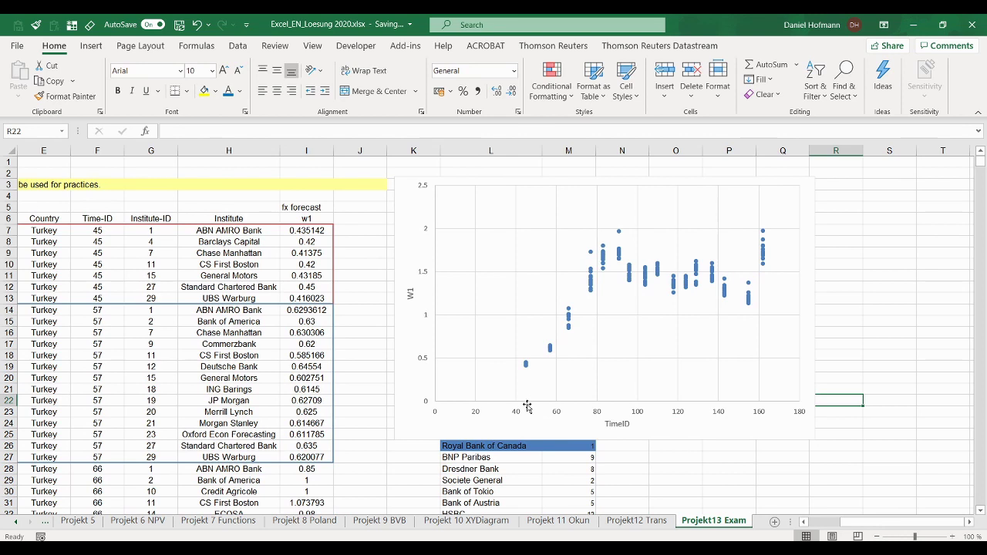
scroll(887, 523, "left", 4)
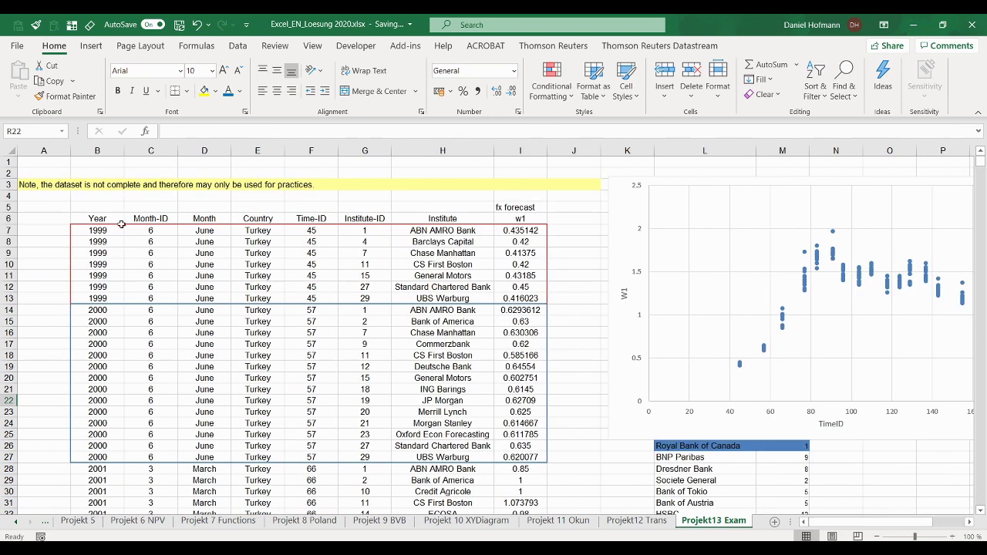
left_click(306, 263)
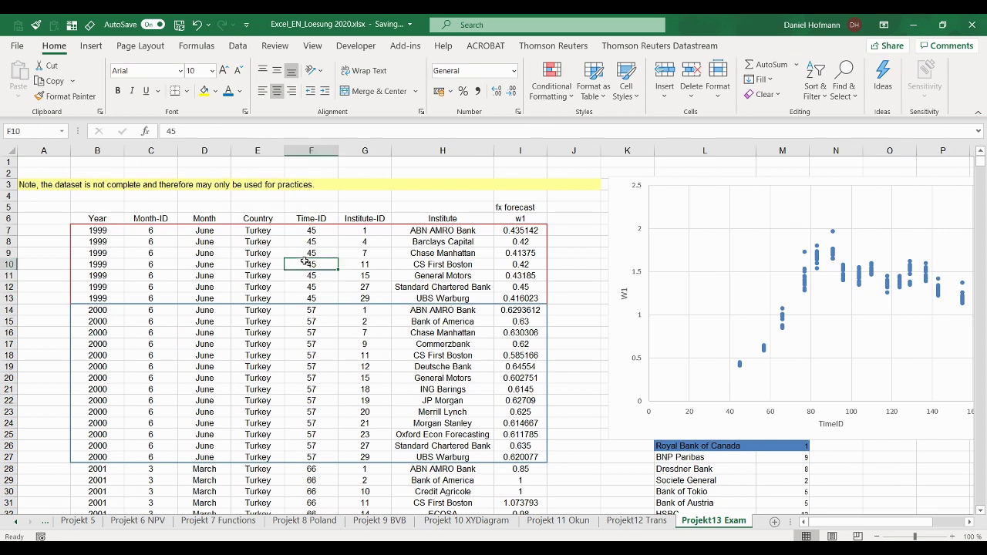
left_click(297, 378)
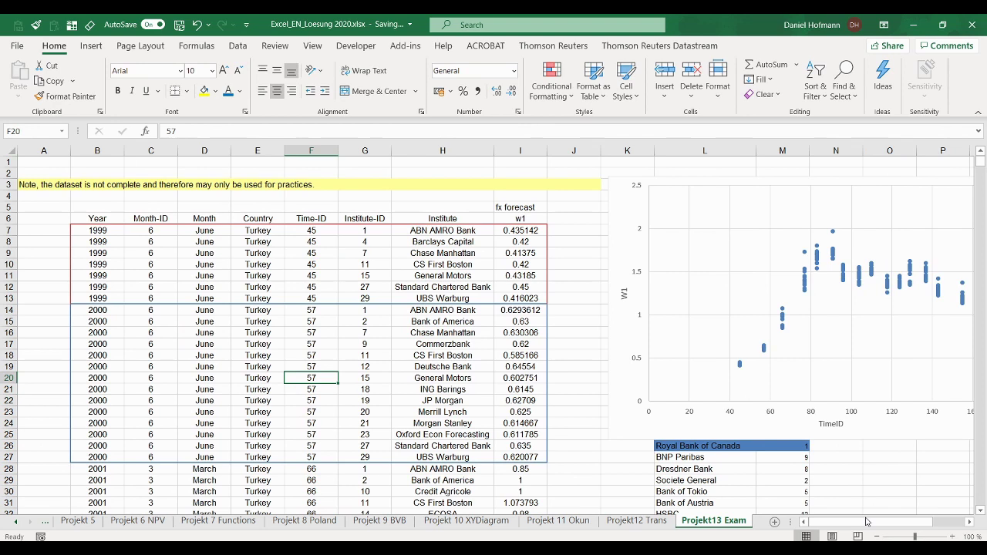
left_click_drag(854, 522, 866, 521)
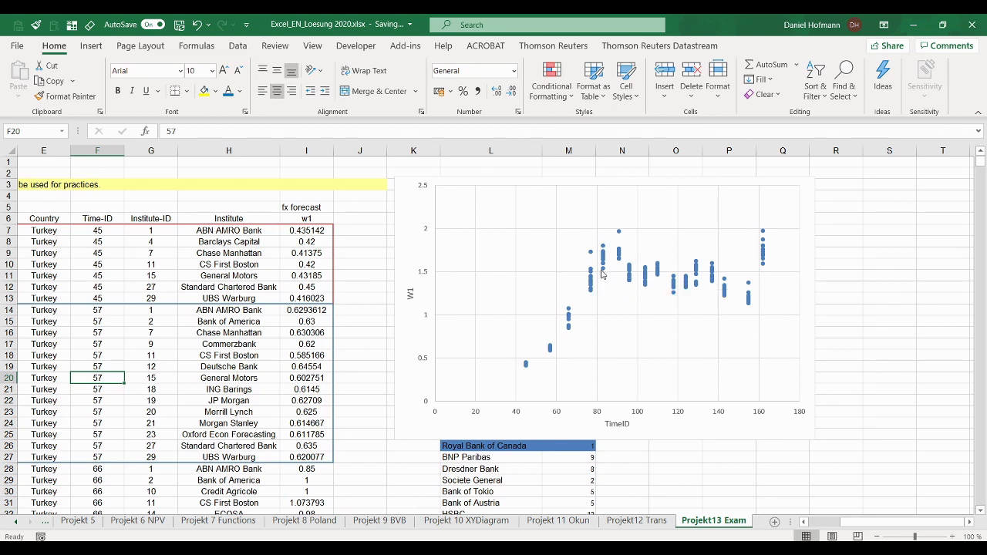
mouse_move(593, 274)
mouse_move(749, 298)
mouse_move(530, 368)
mouse_move(594, 293)
mouse_move(592, 255)
mouse_move(765, 268)
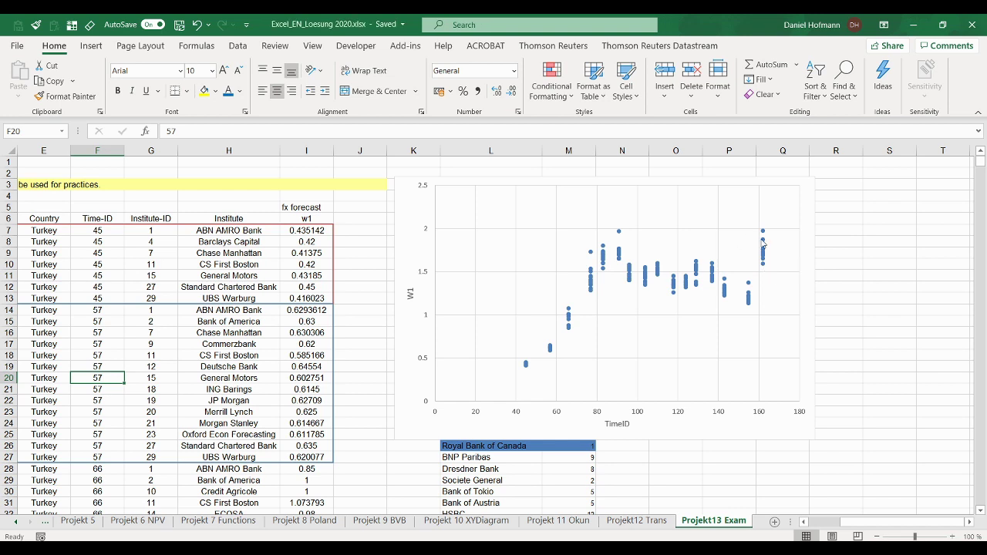
mouse_move(763, 253)
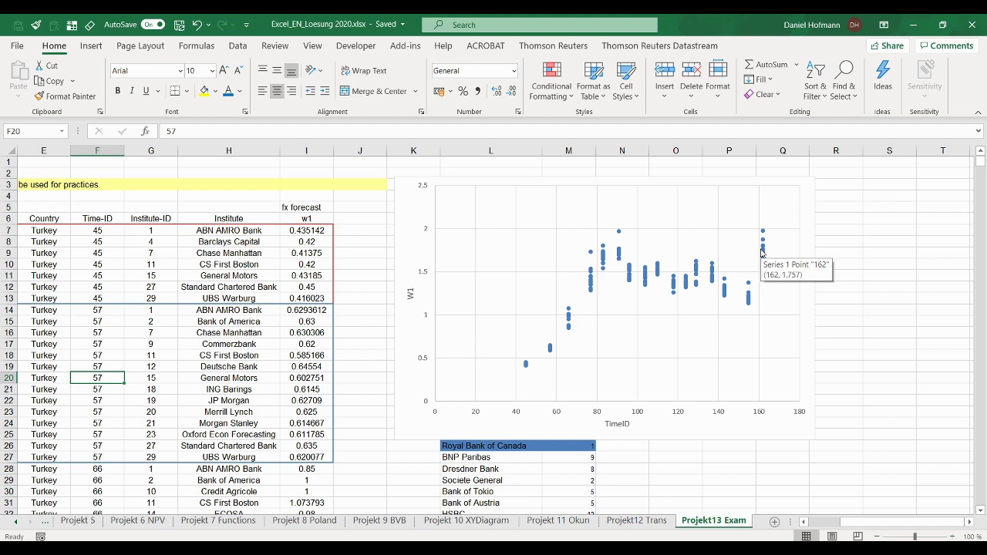